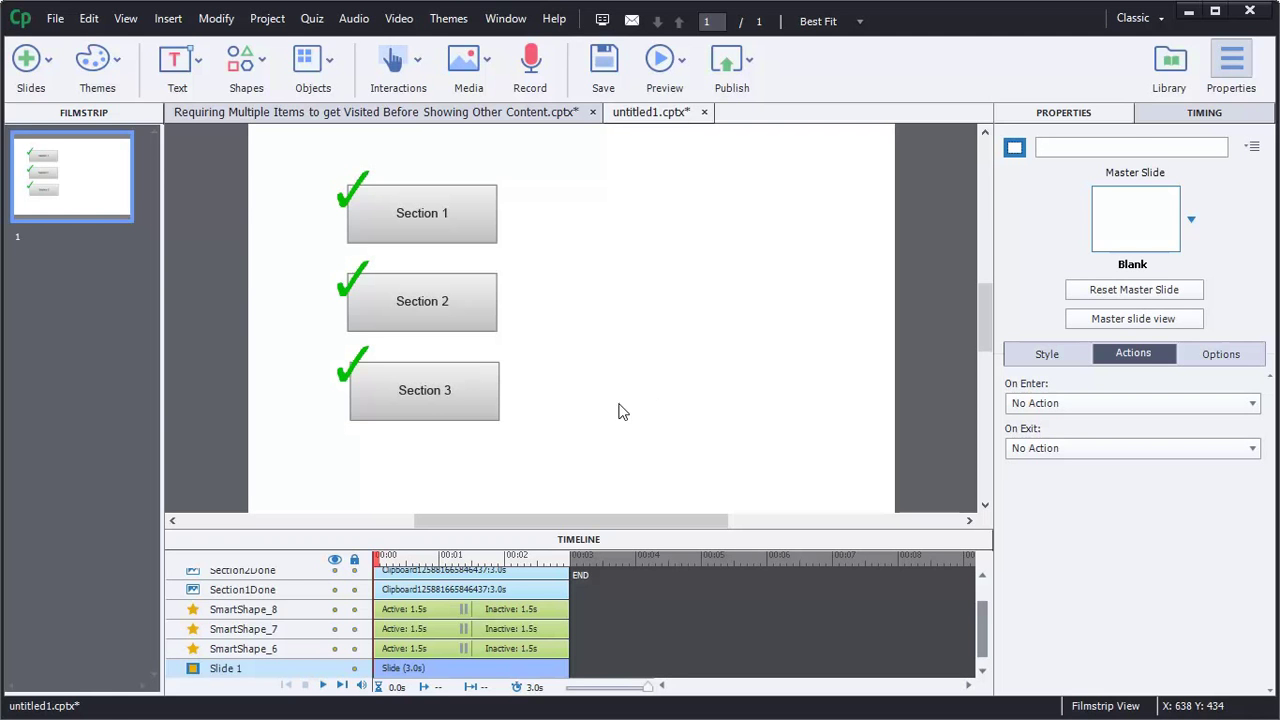
Duplicate the Section 3 button, place the copy directly below it, and label it "Continue"
{"action": "left_click", "coordinate": [468, 400]}
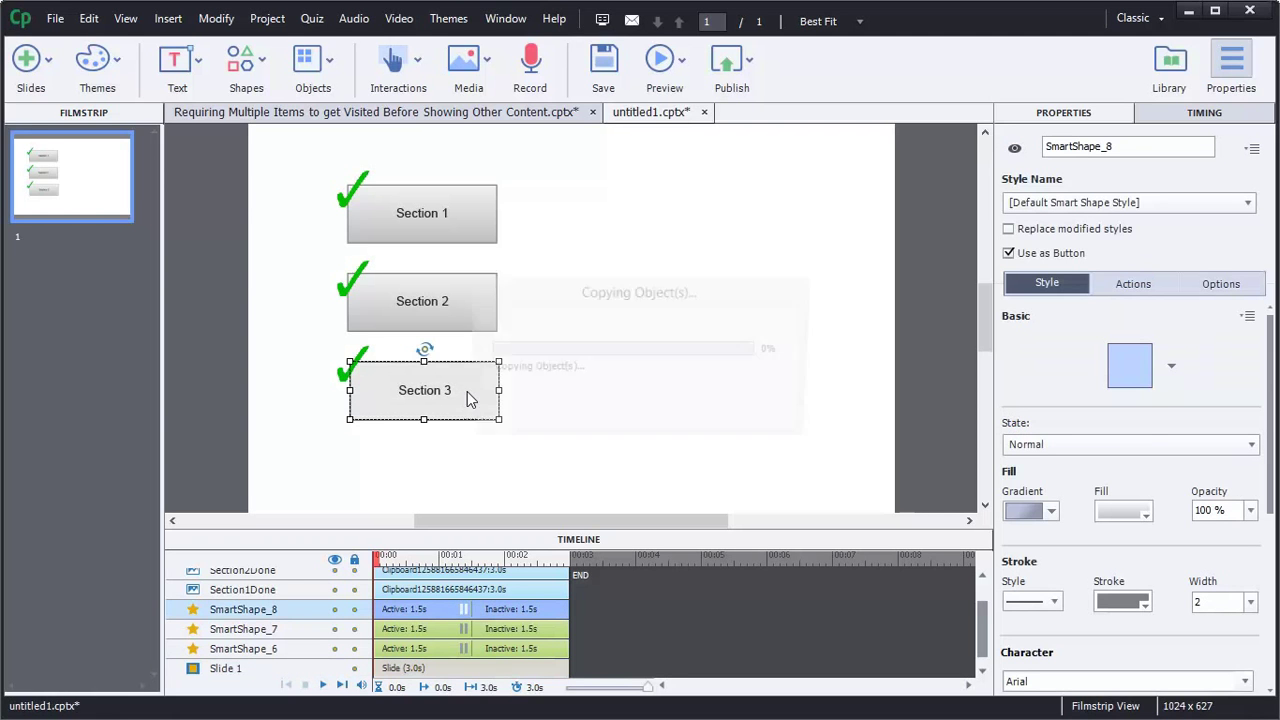
{"action": "key", "text": "ctrl+v"}
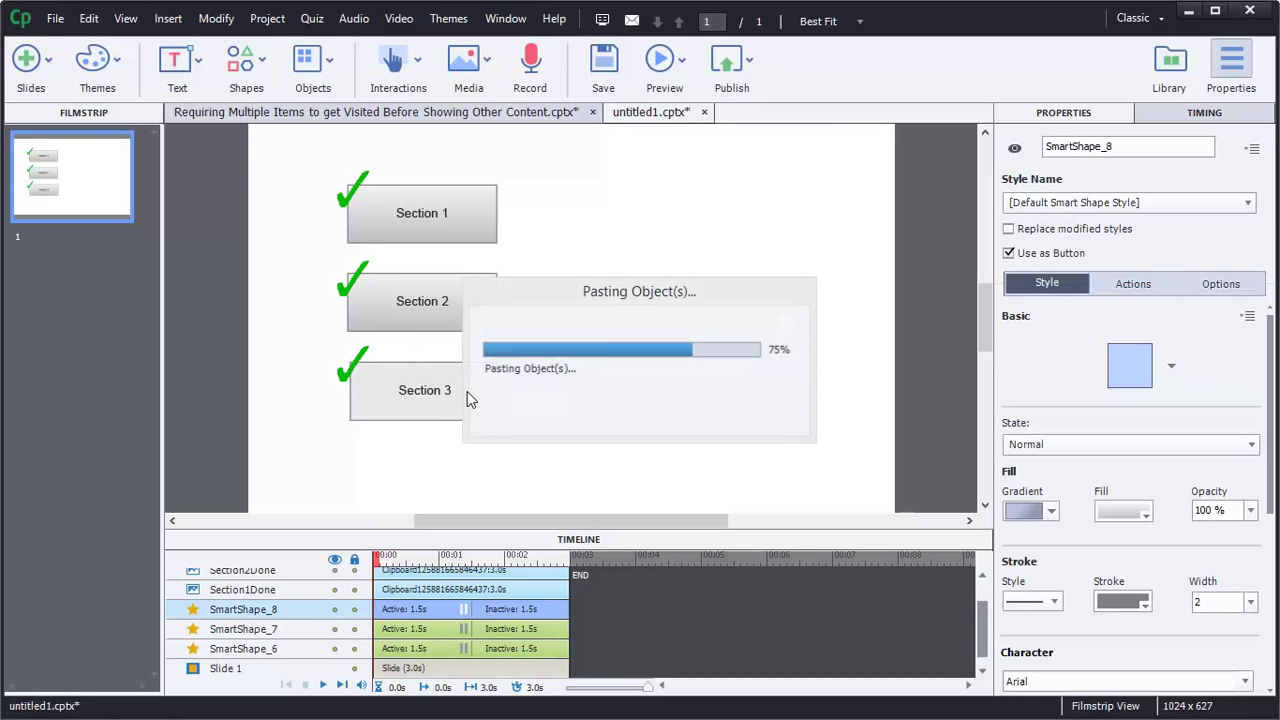
{"action": "left_click_drag", "start_coordinate": [434, 400], "coordinate": [433, 467]}
{"action": "double_click", "coordinate": [433, 467]}
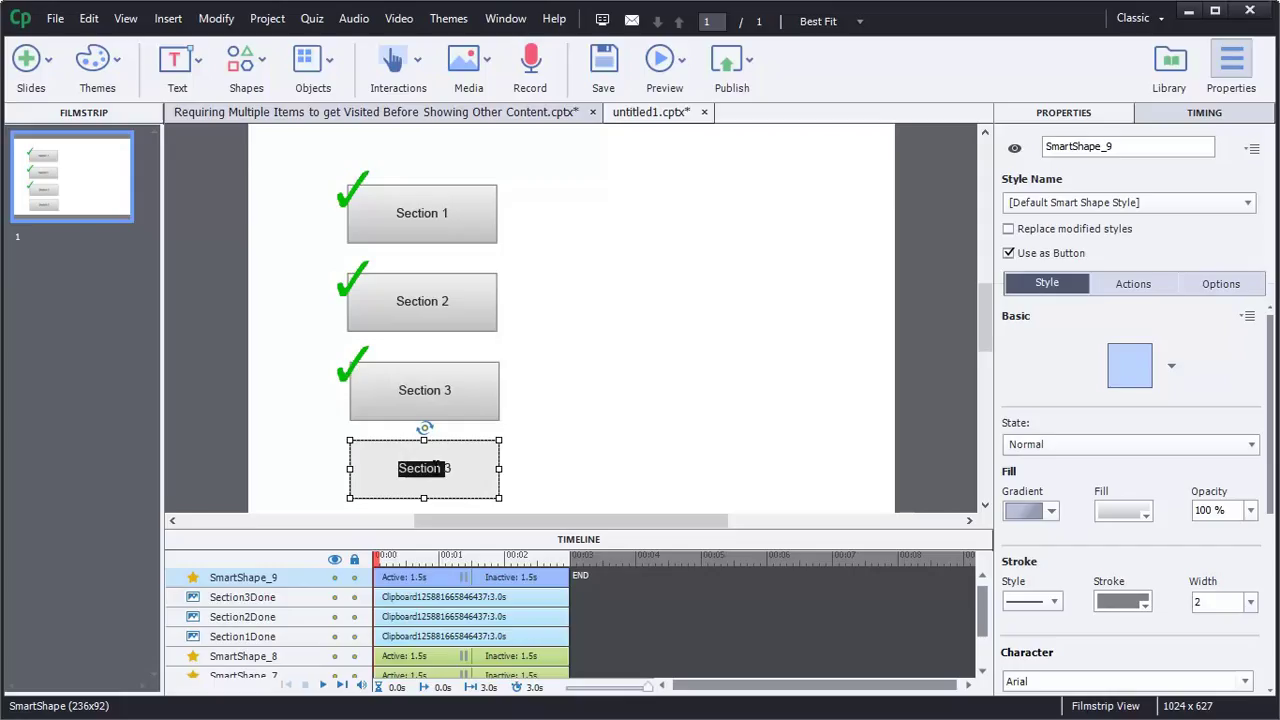
{"action": "type", "text": "Continue"}
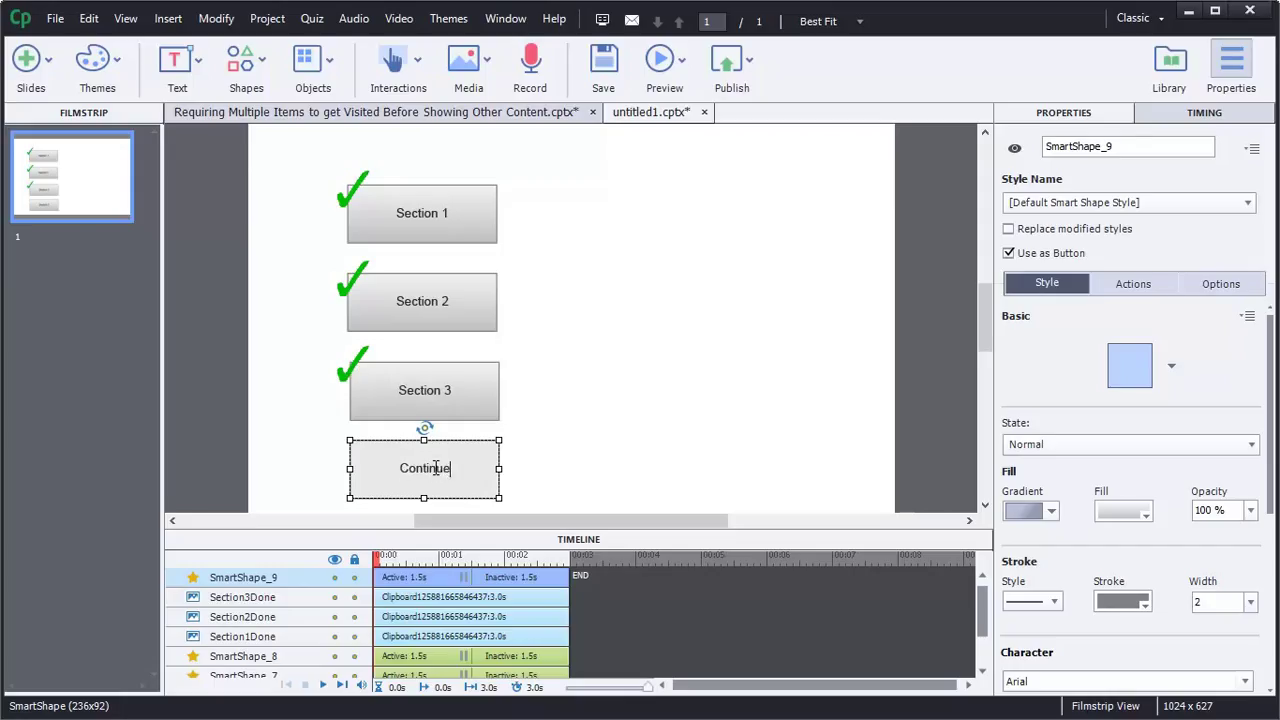
Name the duplicated button object "Continue" and make it not visible in output
{"action": "left_click_drag", "start_coordinate": [1134, 143], "coordinate": [1030, 150]}
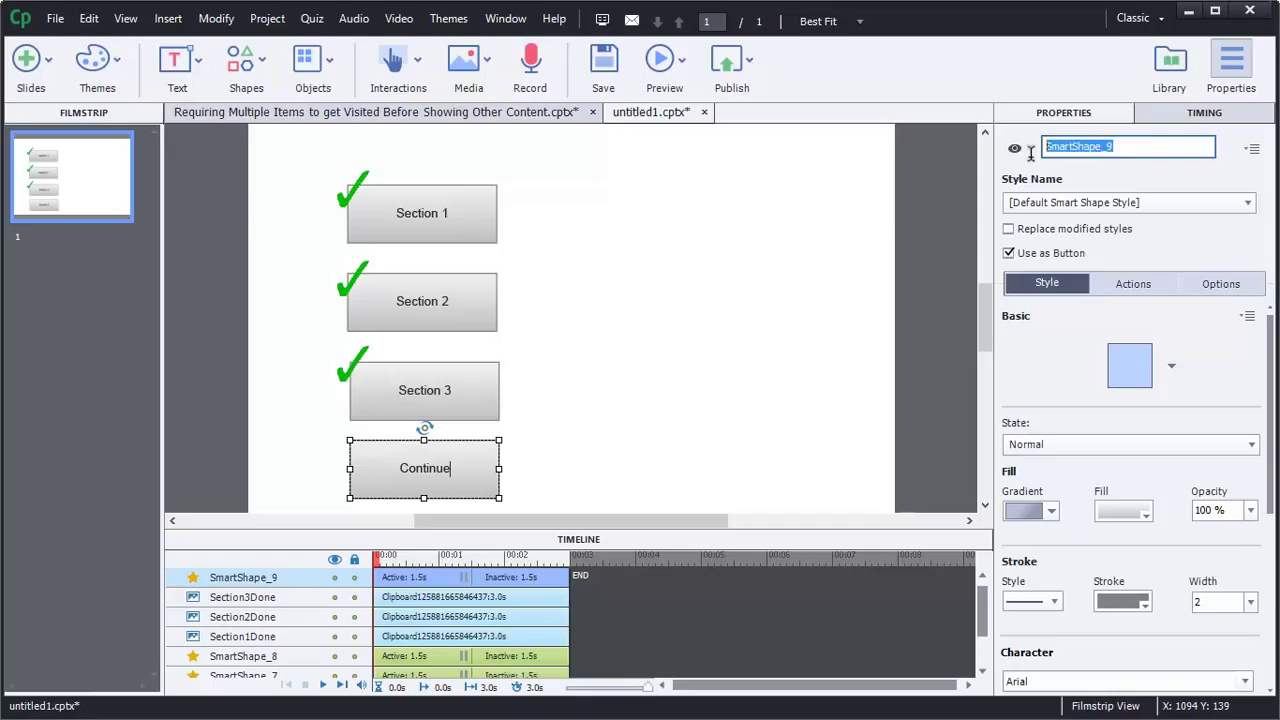
{"action": "type", "text": "Continue"}
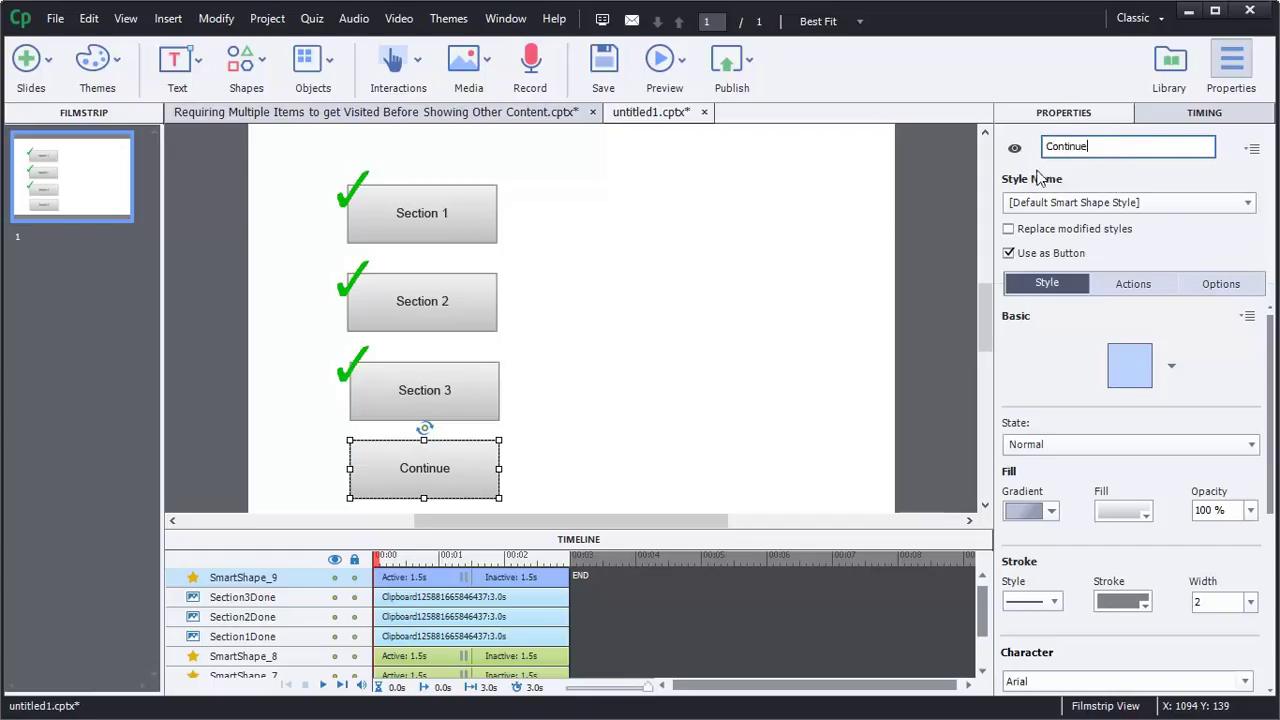
{"action": "key", "text": "Return"}
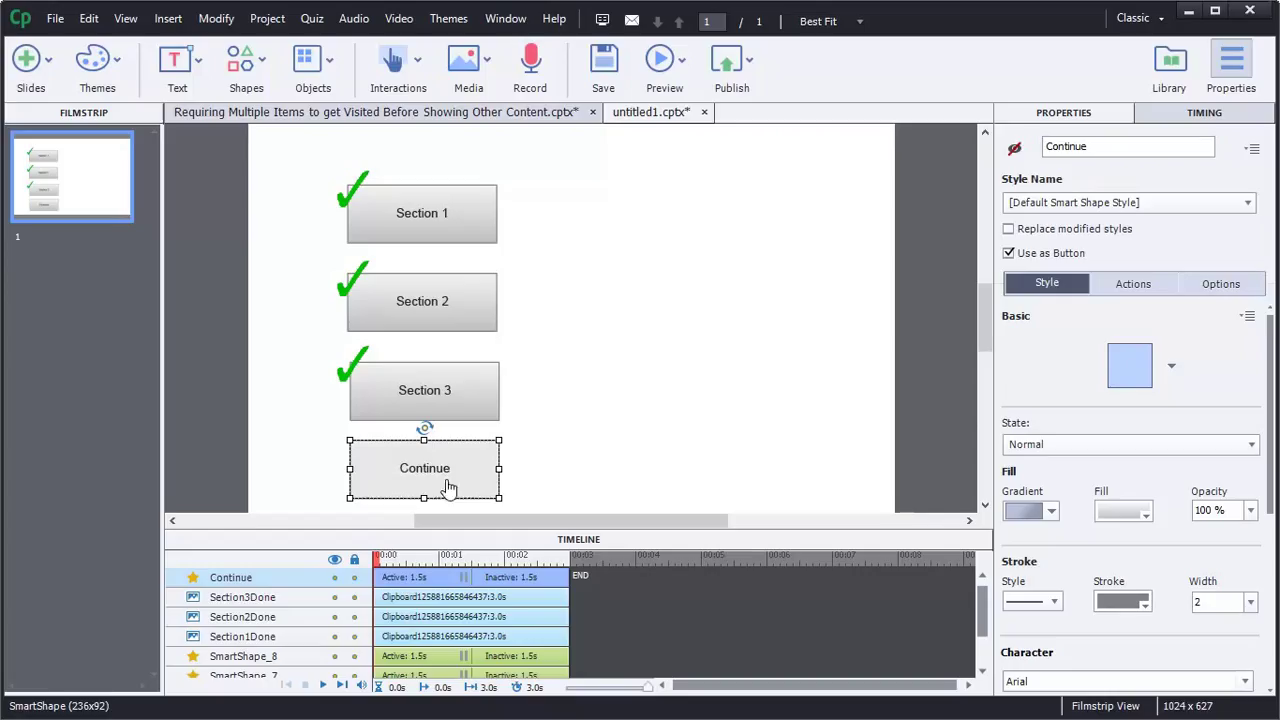
Give the Continue button's Normal state the preset purple gradient fill
{"action": "left_click", "coordinate": [1047, 444]}
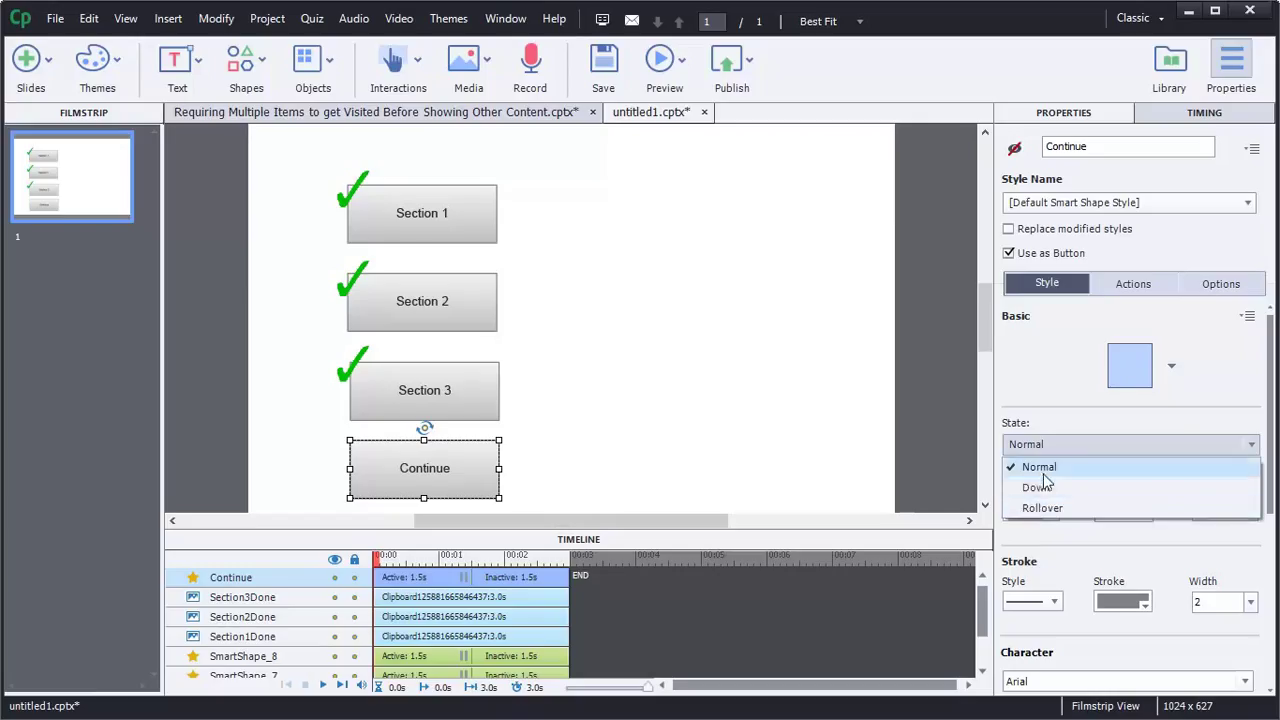
{"action": "left_click", "coordinate": [1047, 467]}
{"action": "left_click", "coordinate": [1119, 515]}
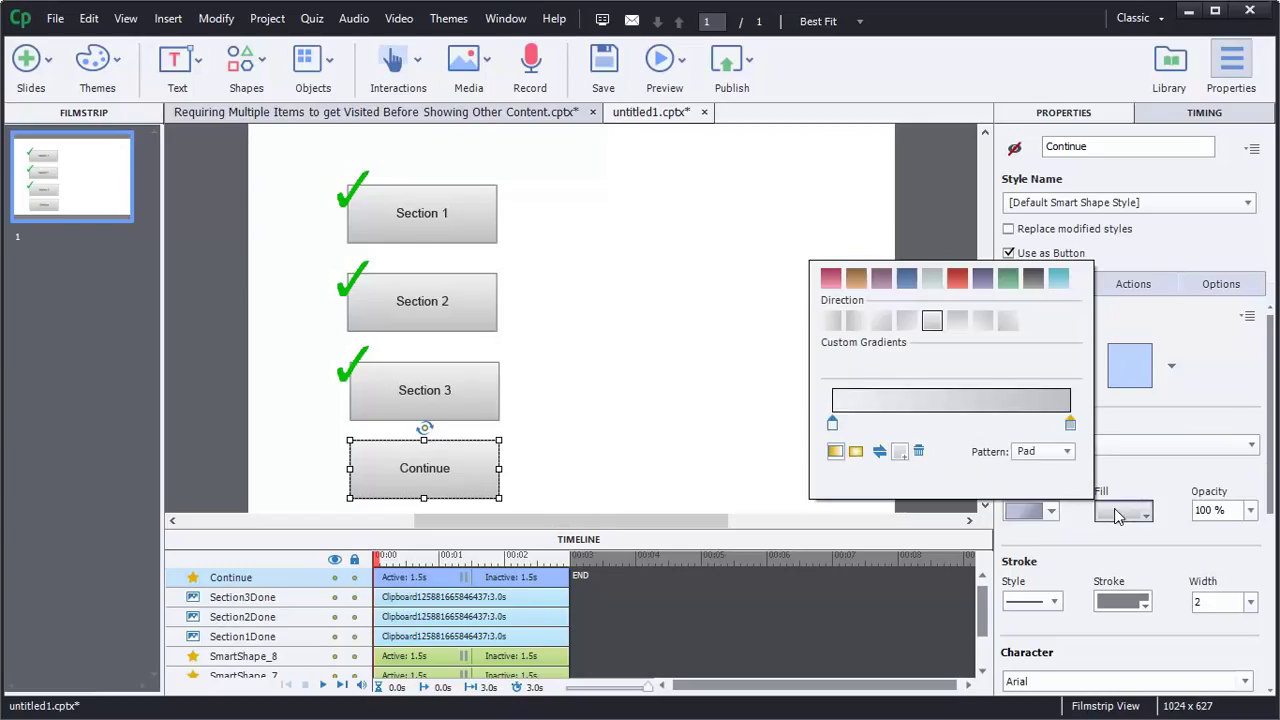
{"action": "left_click", "coordinate": [878, 282]}
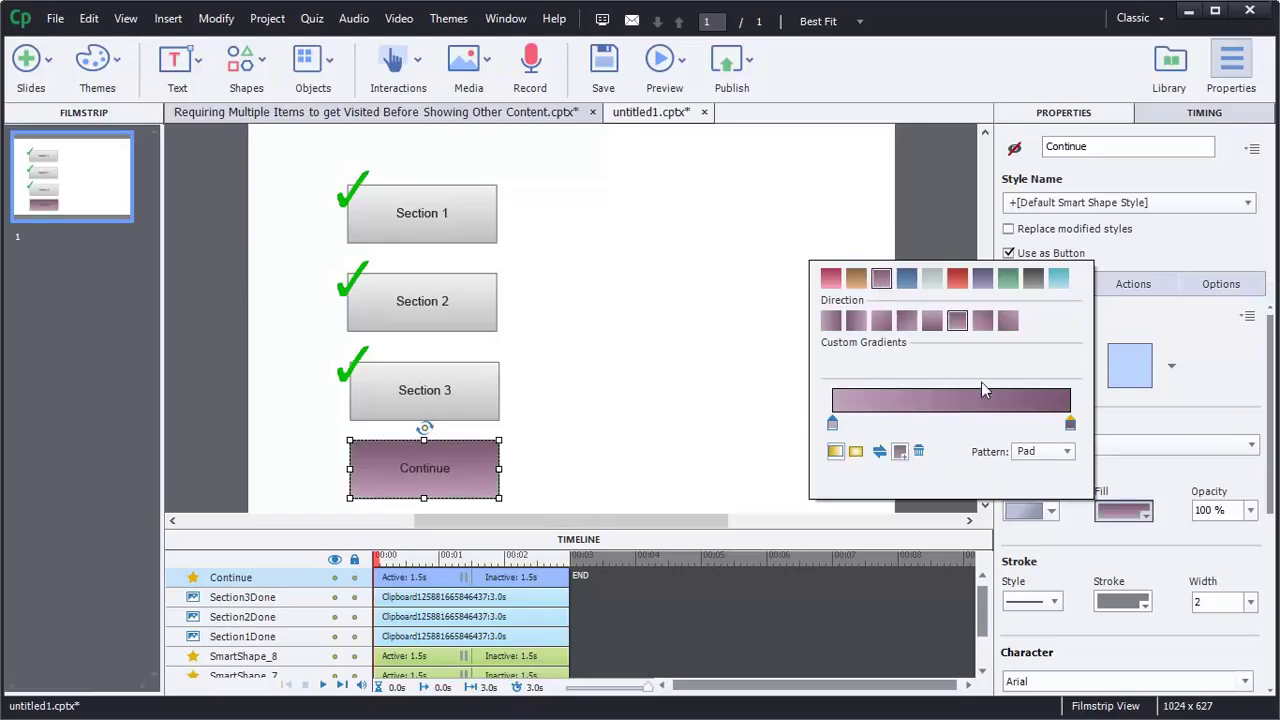
{"action": "left_click", "coordinate": [1142, 490]}
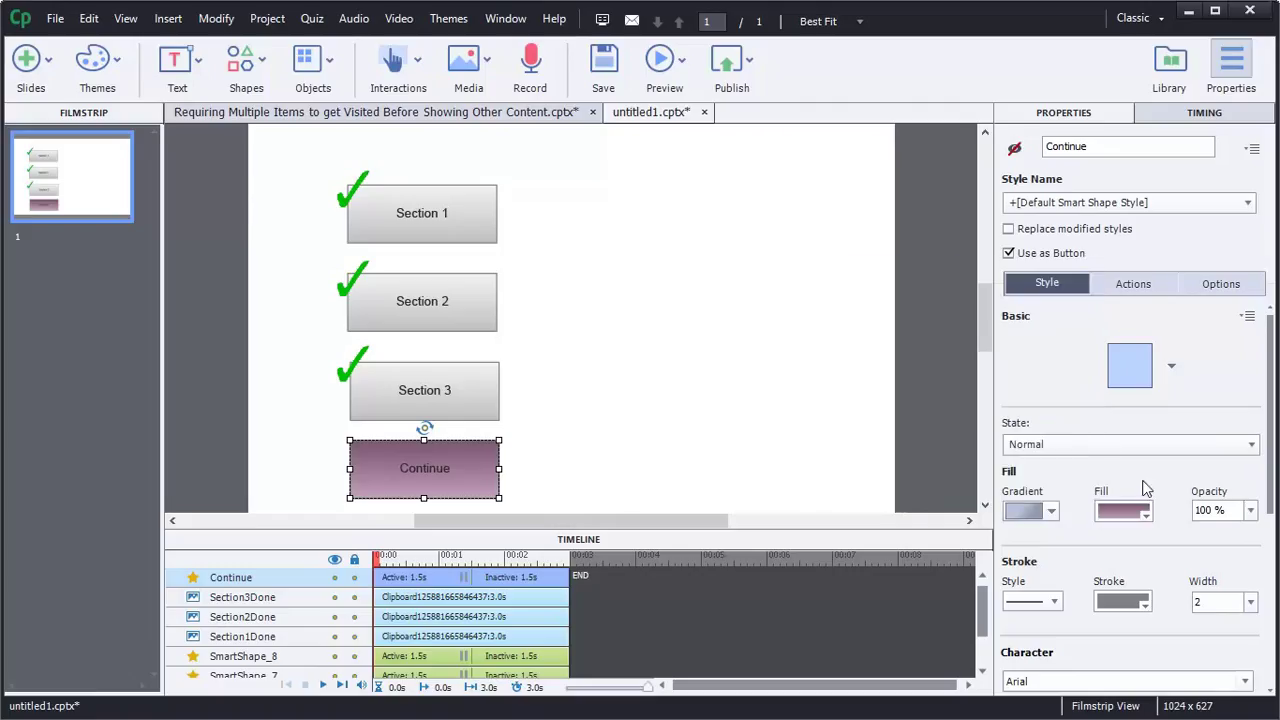
Give the Continue button's Rollover state the preset purple gradient fill with its light and dark colour stops swapped
{"action": "left_click", "coordinate": [1086, 447]}
{"action": "left_click", "coordinate": [1070, 503]}
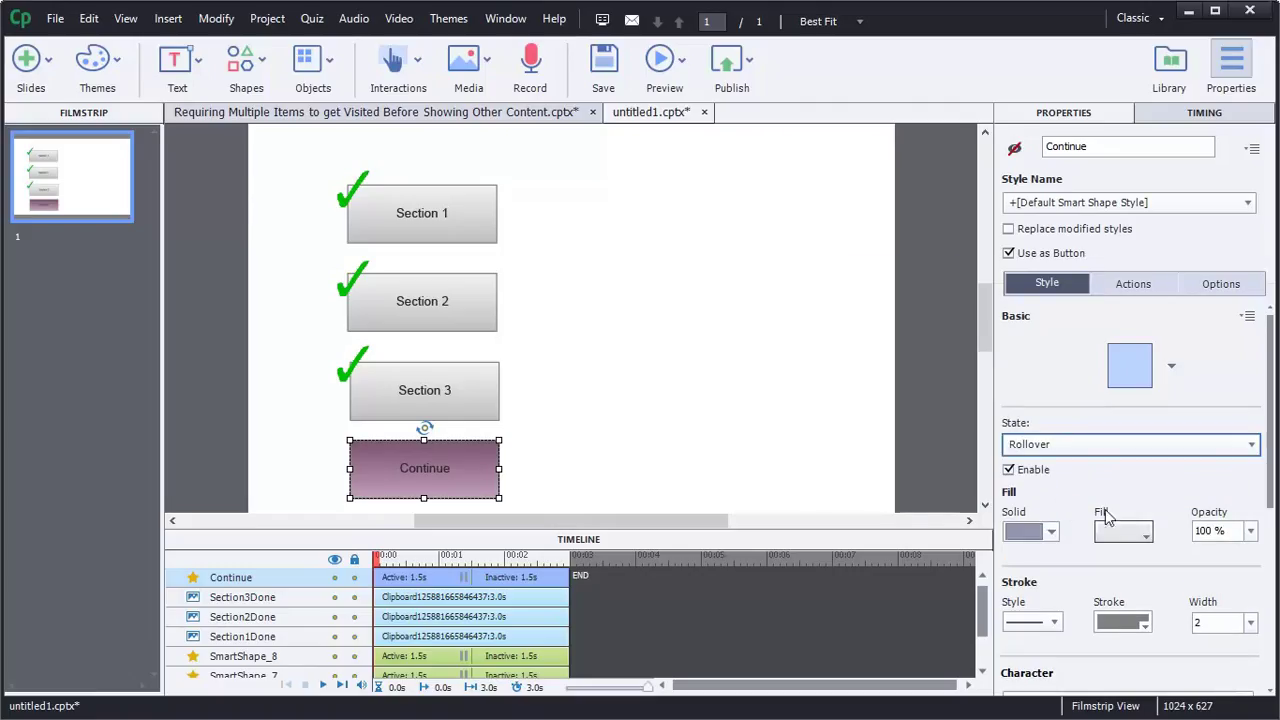
{"action": "left_click", "coordinate": [1050, 531]}
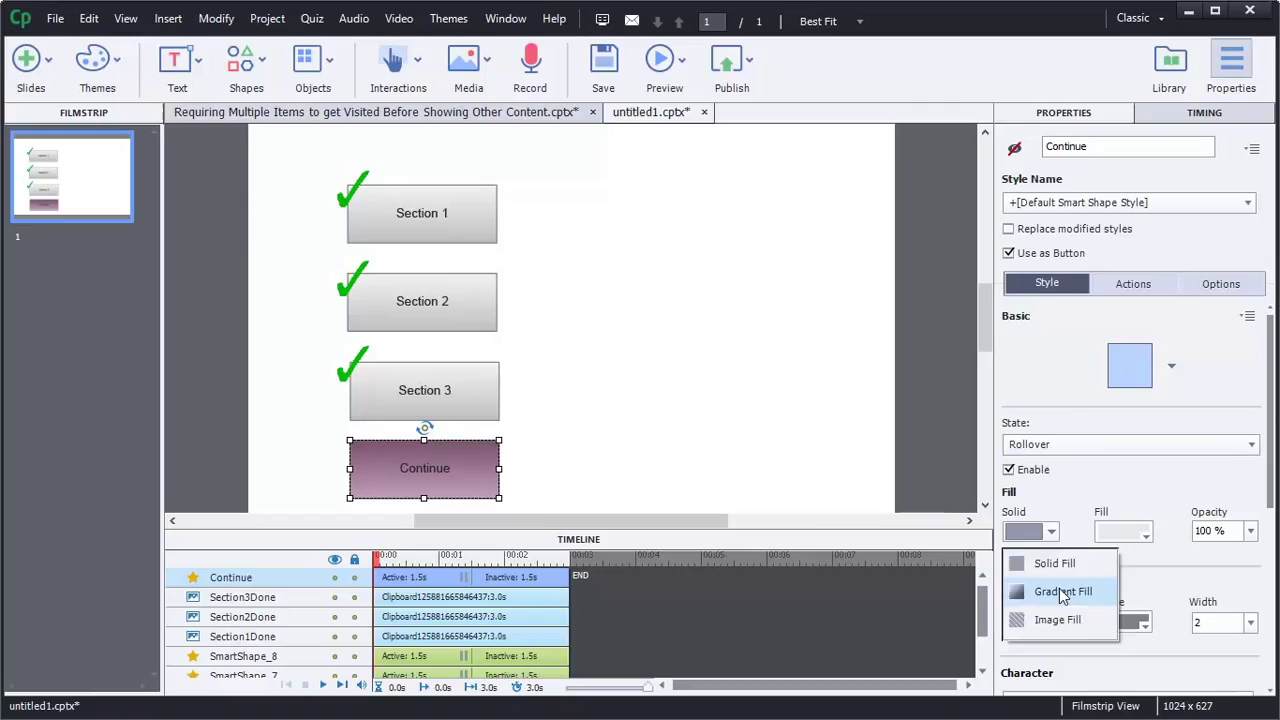
{"action": "left_click", "coordinate": [1059, 587]}
{"action": "left_click", "coordinate": [1120, 533]}
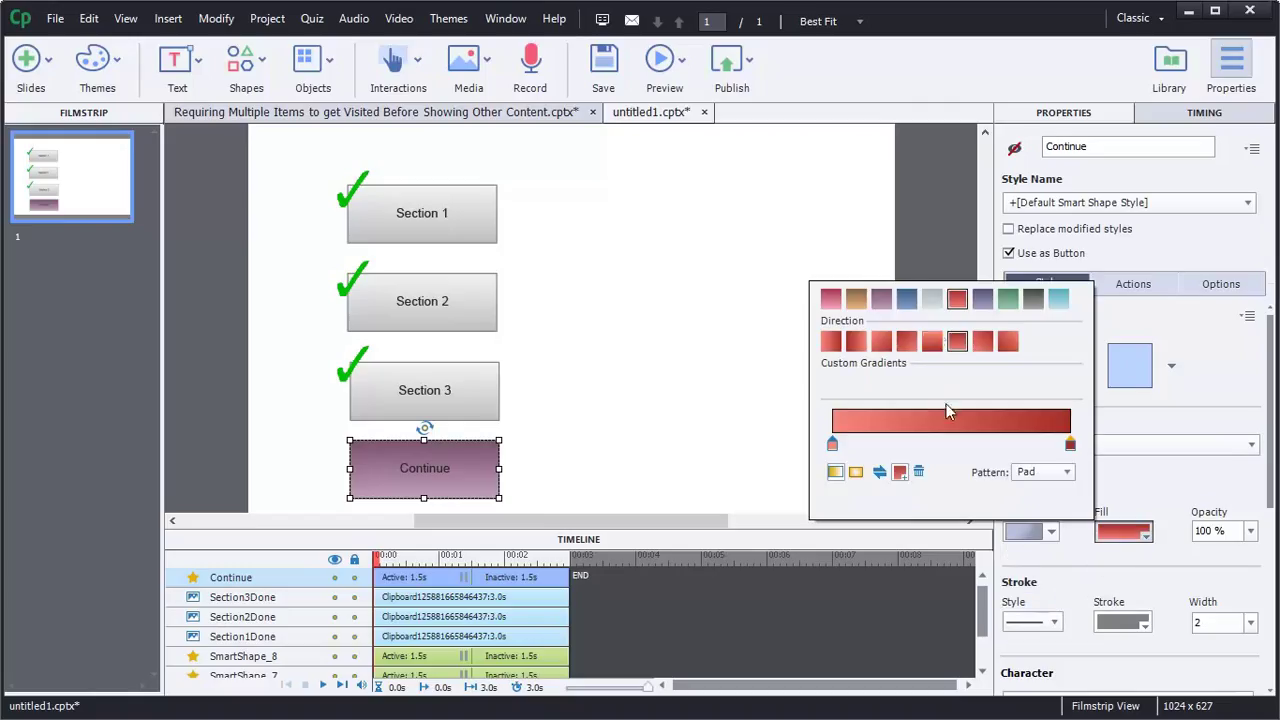
{"action": "left_click", "coordinate": [881, 298]}
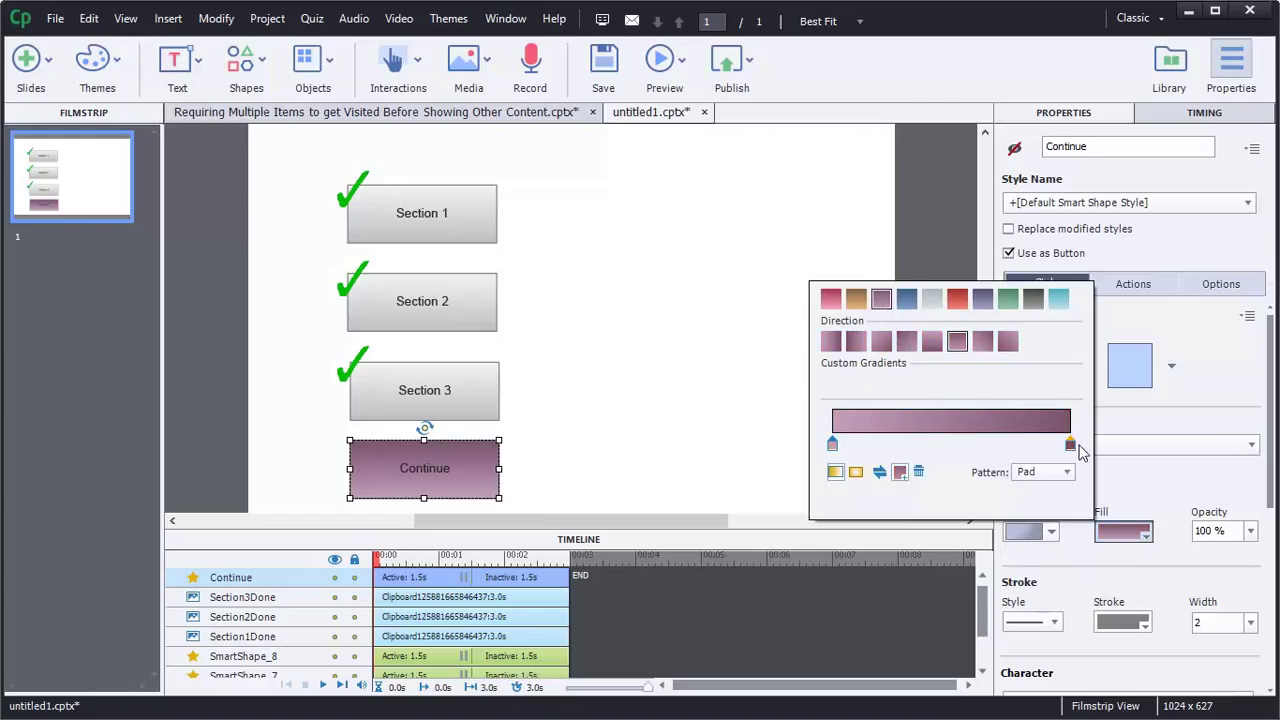
{"action": "left_click_drag", "start_coordinate": [1071, 445], "coordinate": [930, 443]}
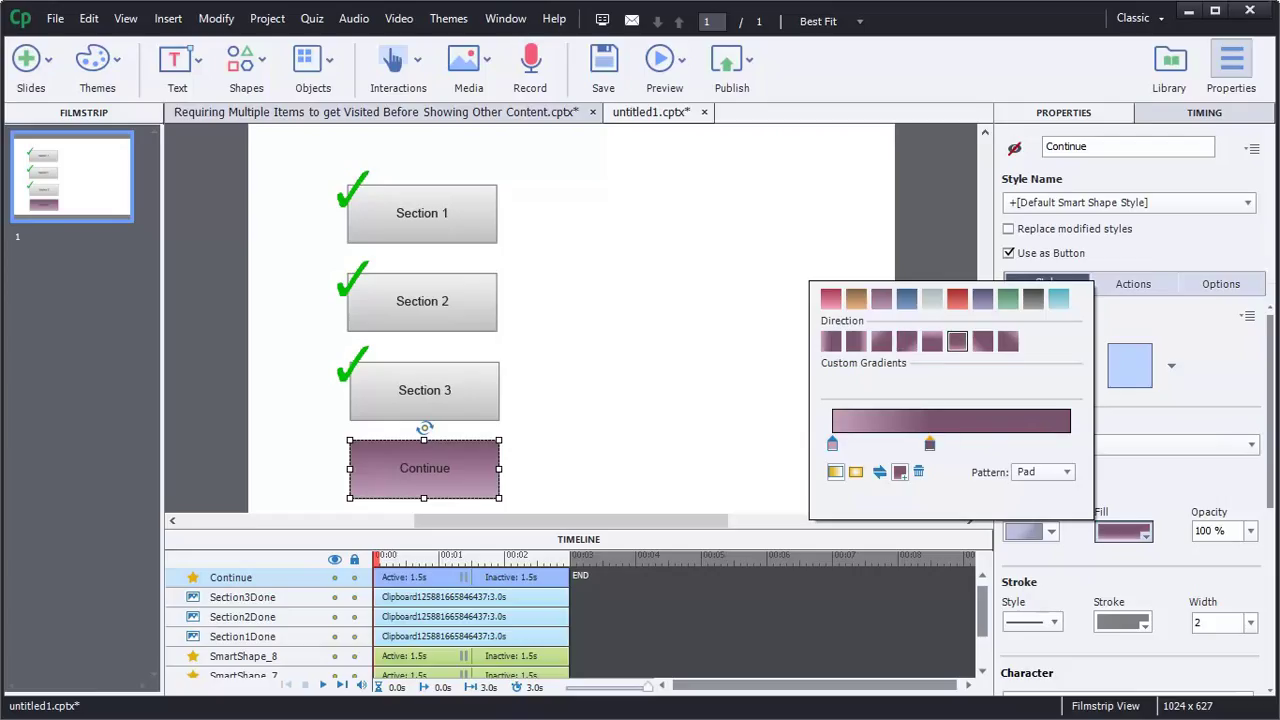
{"action": "left_click_drag", "start_coordinate": [832, 444], "coordinate": [1071, 445]}
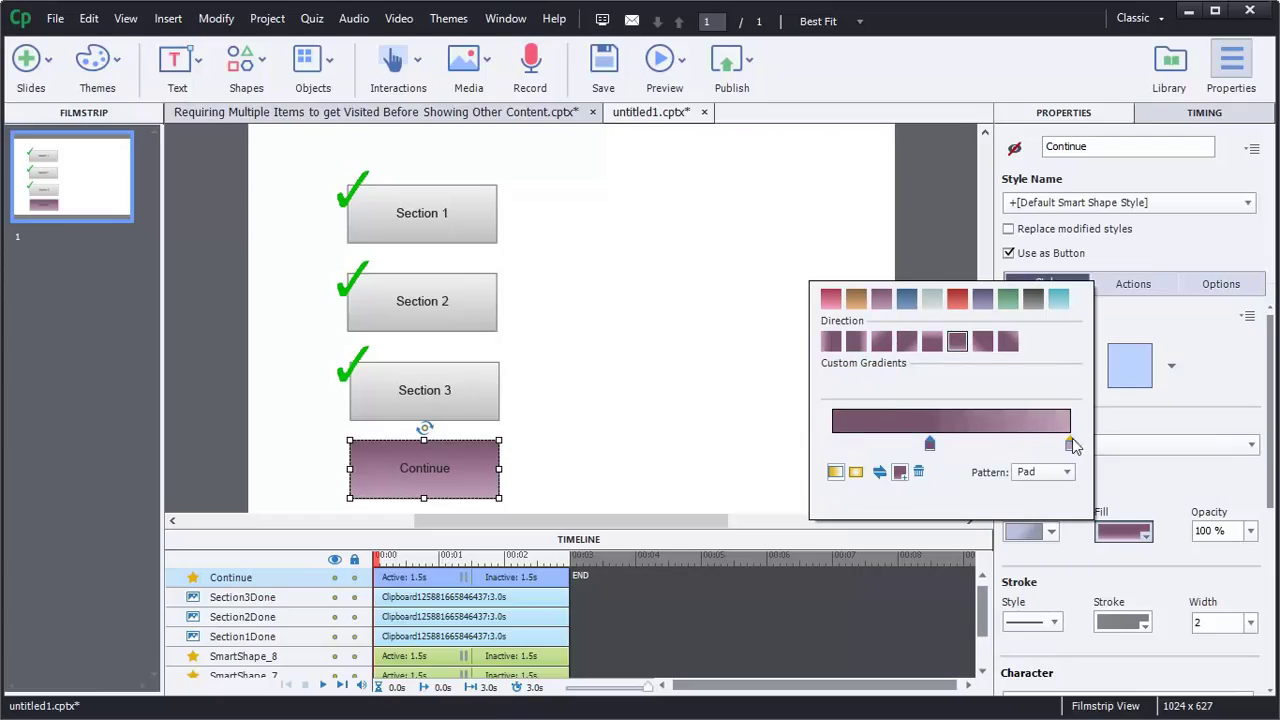
{"action": "left_click_drag", "start_coordinate": [931, 447], "coordinate": [835, 441]}
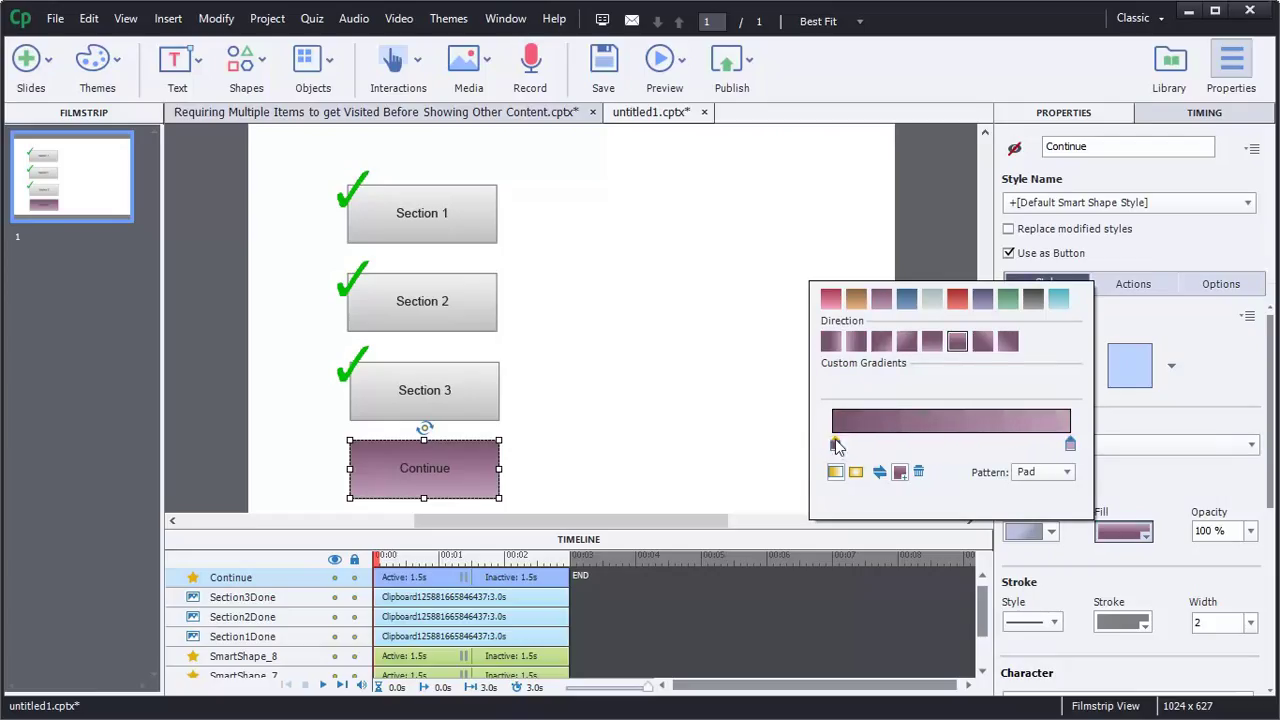
{"action": "left_click", "coordinate": [1115, 485]}
Change the Continue button's label text colour to white
{"action": "left_click", "coordinate": [430, 458]}
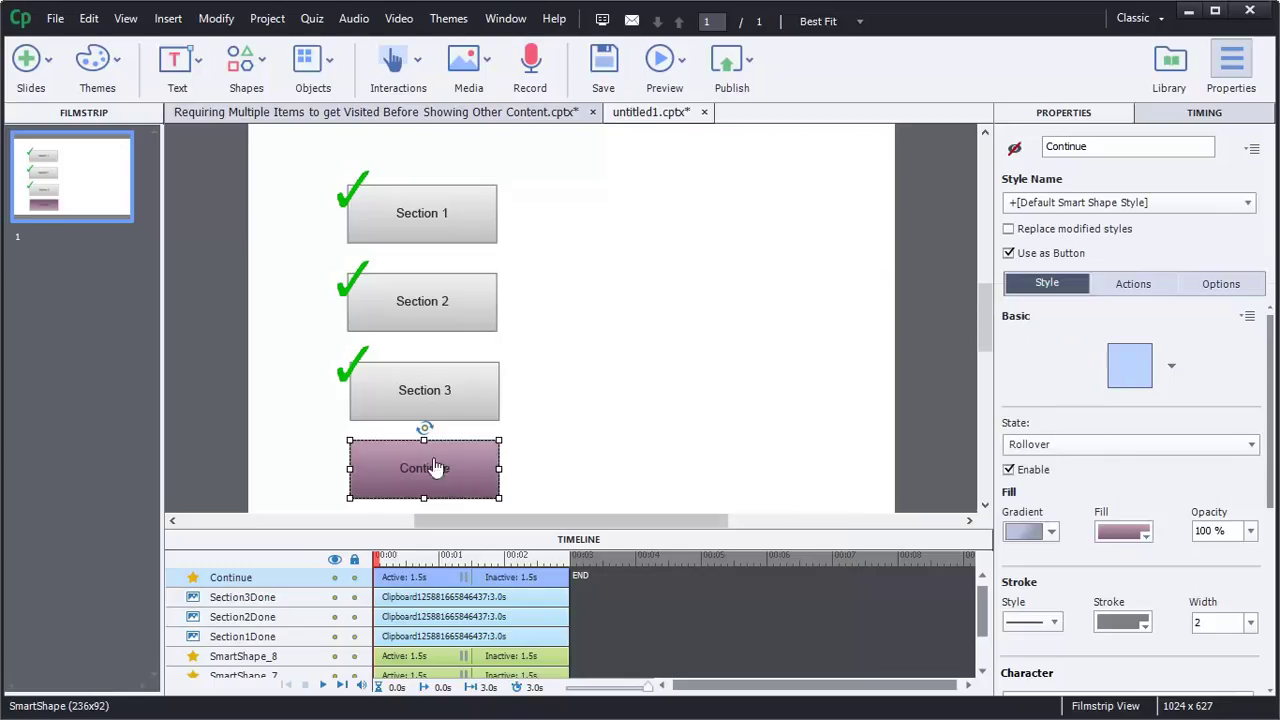
{"action": "double_click", "coordinate": [435, 468]}
{"action": "left_click_drag", "start_coordinate": [1273, 487], "coordinate": [1273, 607]}
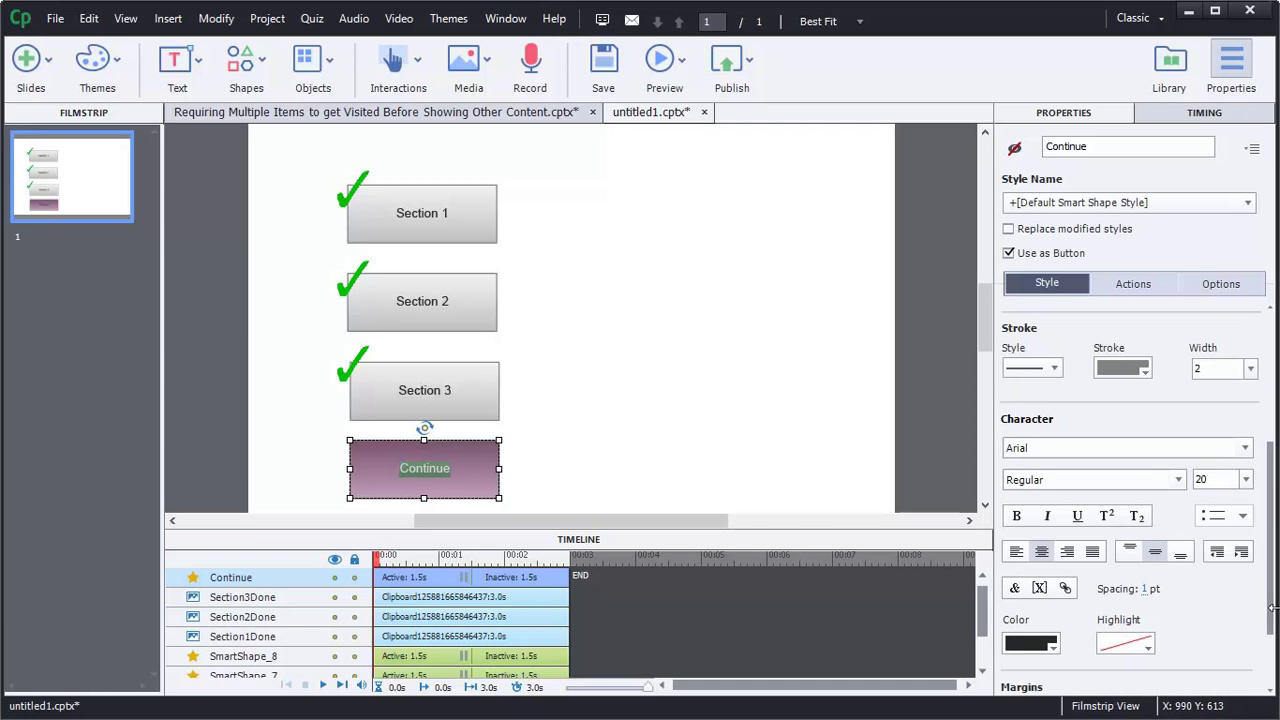
{"action": "left_click", "coordinate": [1010, 640]}
{"action": "left_click", "coordinate": [744, 428]}
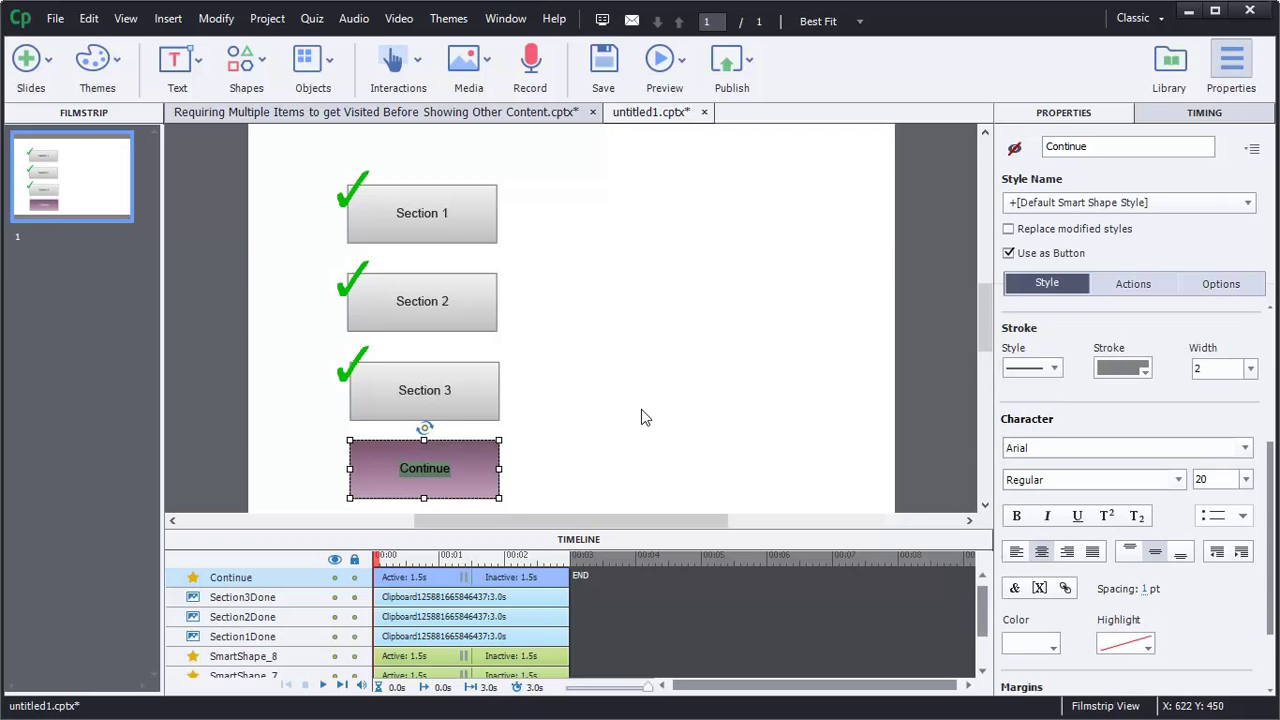
{"action": "left_click", "coordinate": [641, 412]}
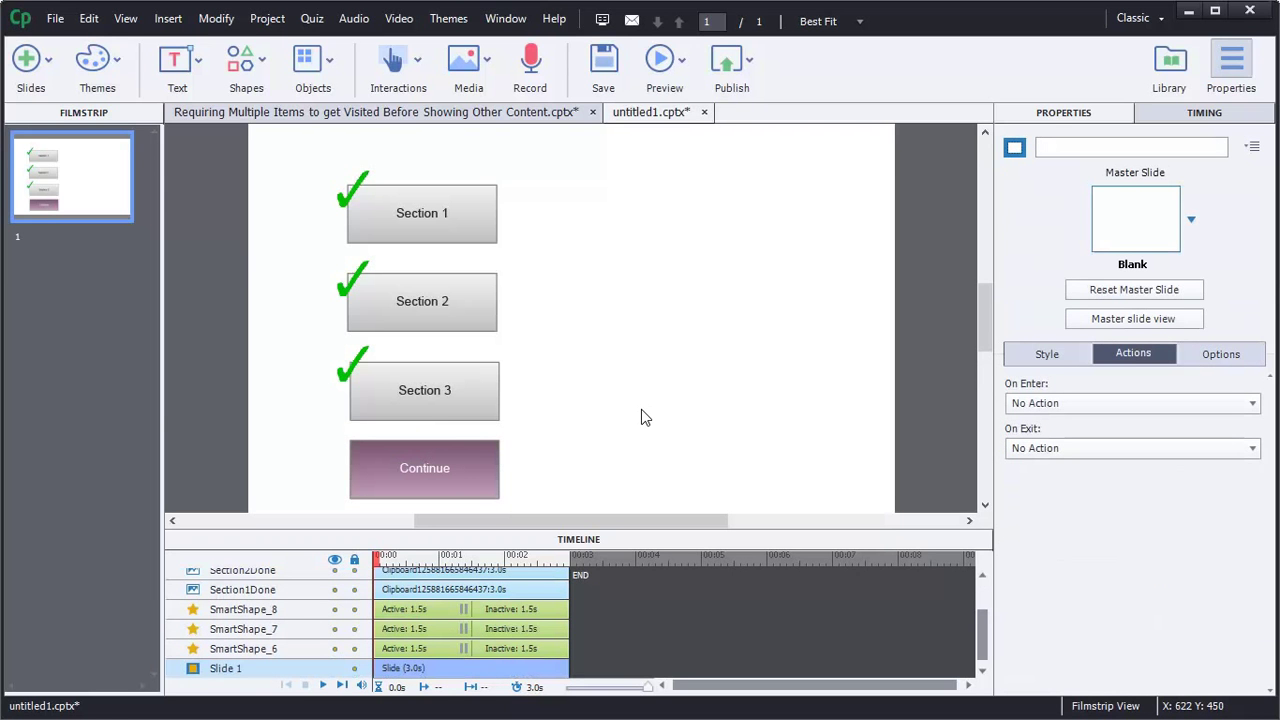
Check the Continue button's output visibility setting and preview the slide to see which buttons and check marks show
{"action": "left_click", "coordinate": [487, 472]}
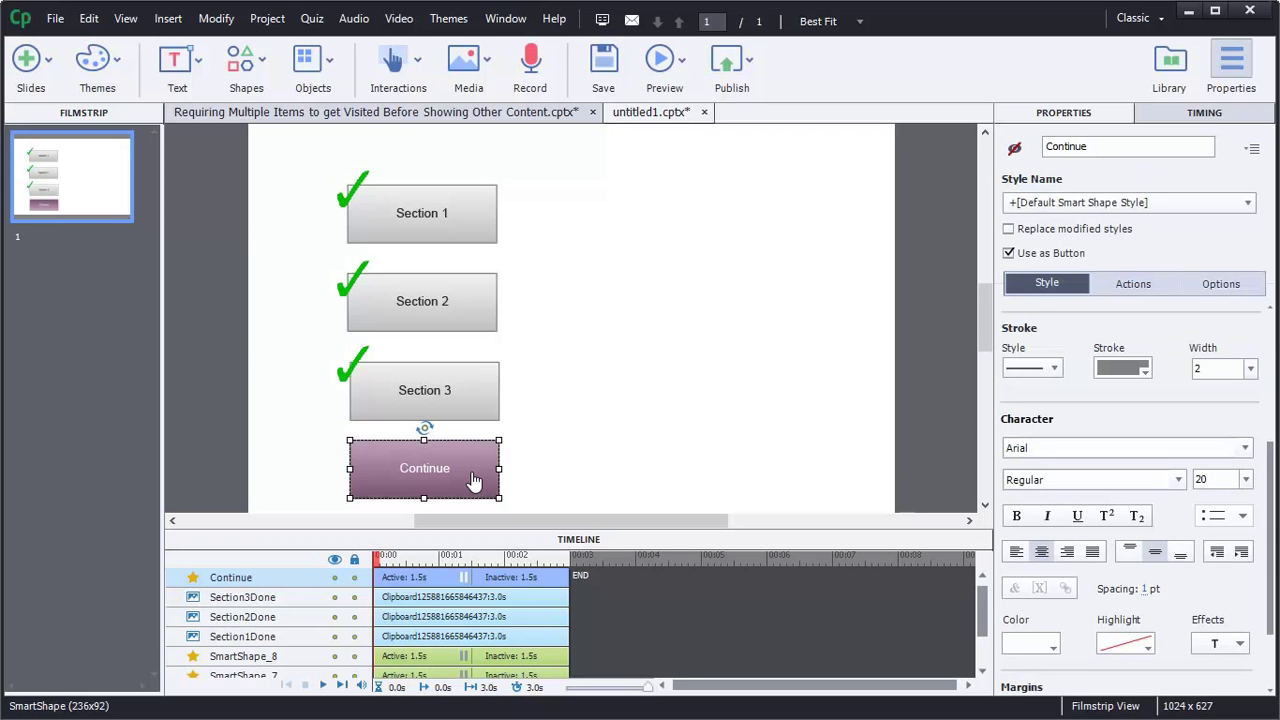
{"action": "double_click", "coordinate": [1088, 146]}
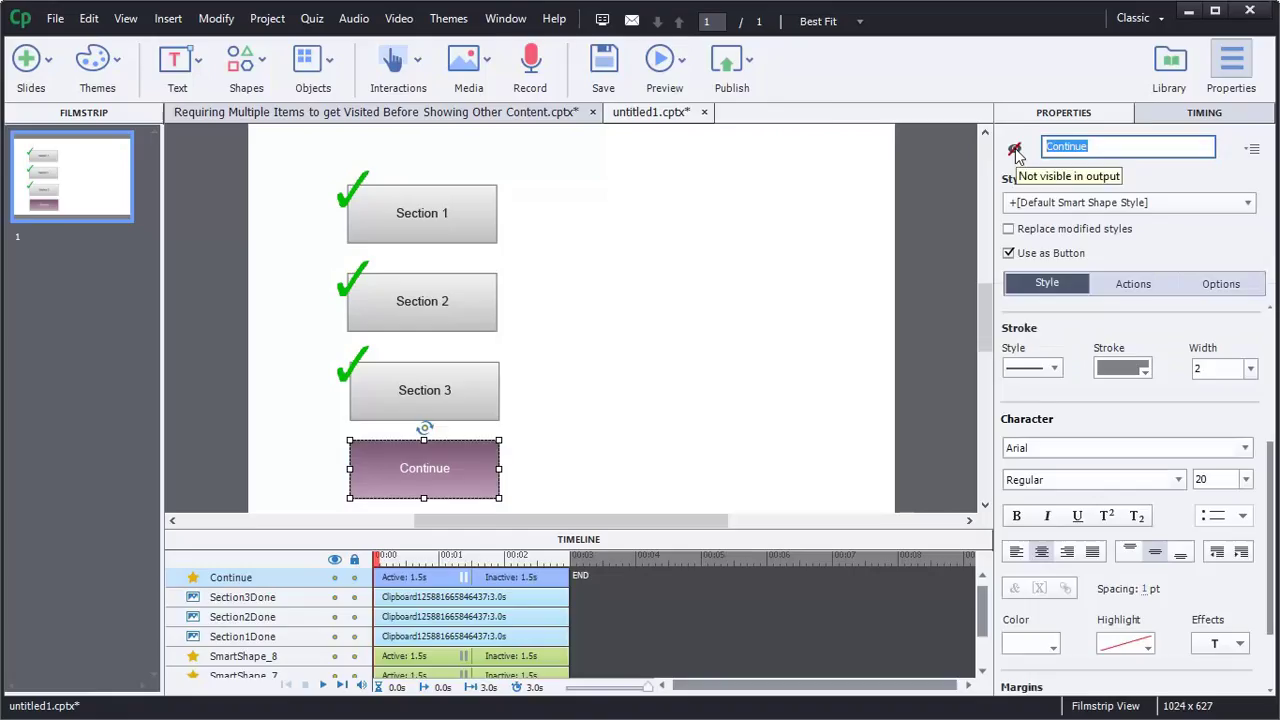
{"action": "left_click", "coordinate": [724, 308]}
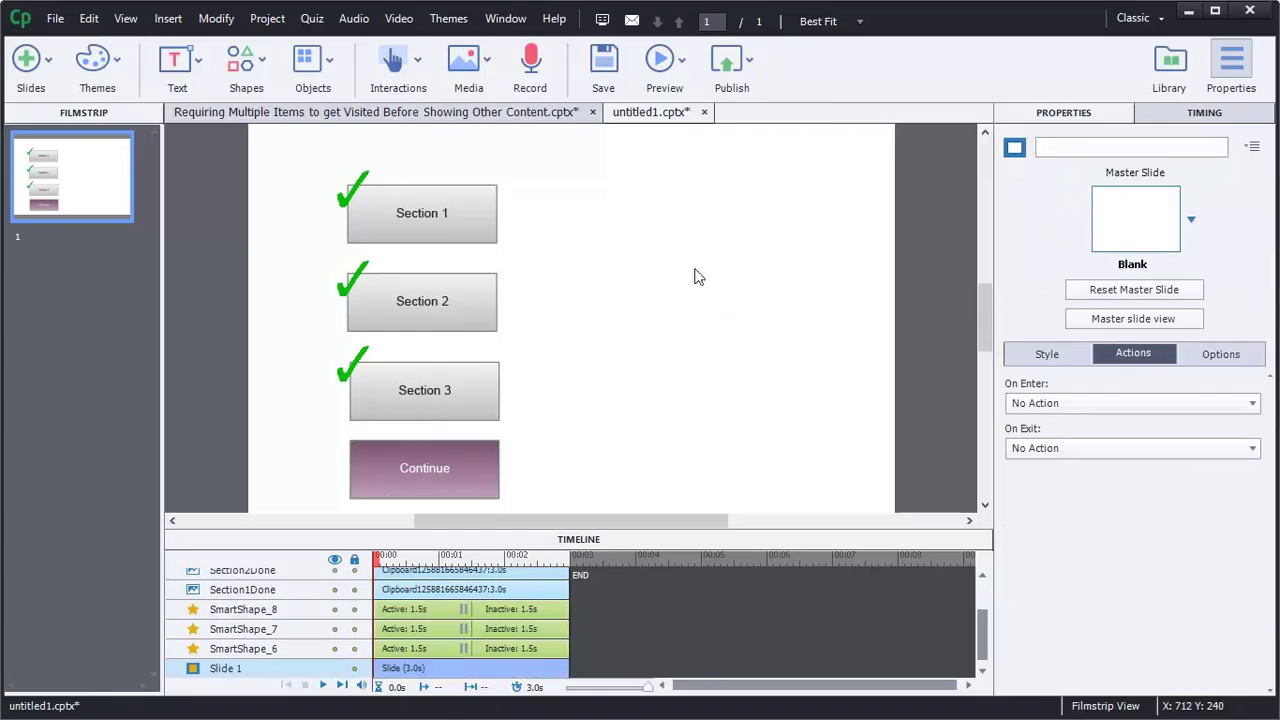
{"action": "left_click", "coordinate": [658, 70]}
{"action": "left_click", "coordinate": [684, 160]}
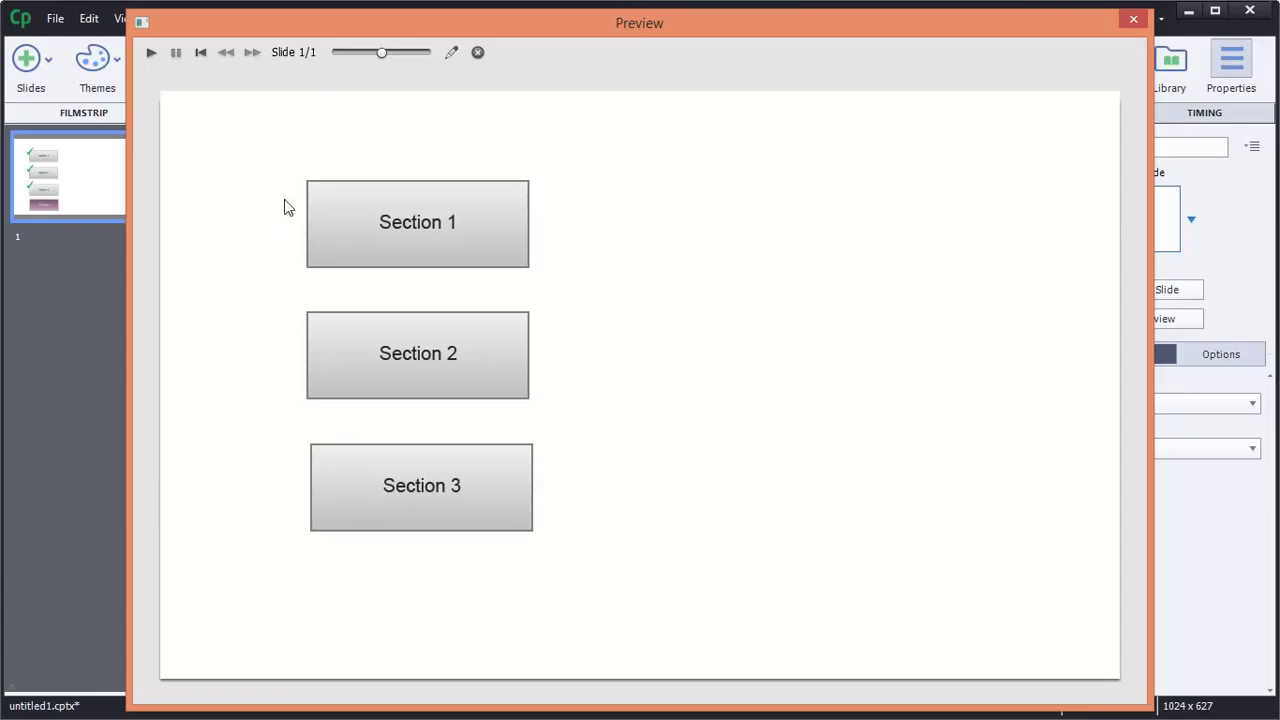
{"action": "left_click", "coordinate": [1134, 20]}
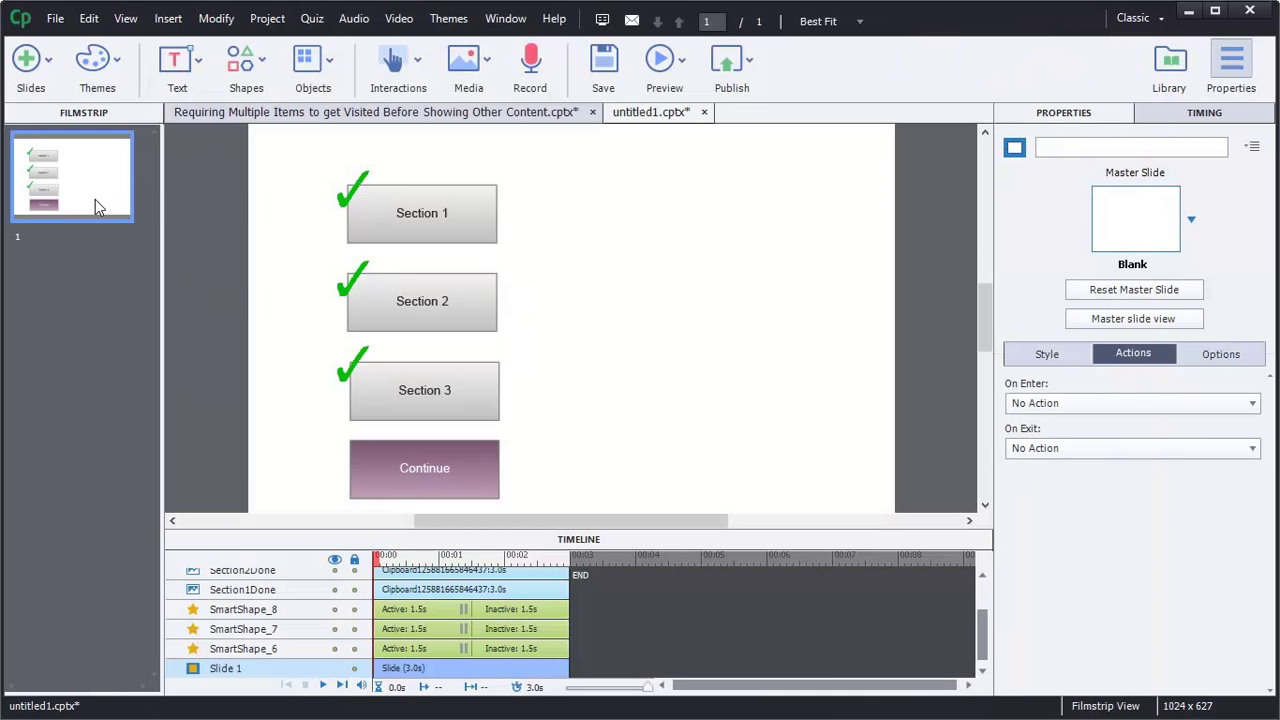
Add three new slides from the Blank master after the slide with the section buttons
{"action": "right_click", "coordinate": [95, 199]}
{"action": "mouse_move", "coordinate": [140, 246]}
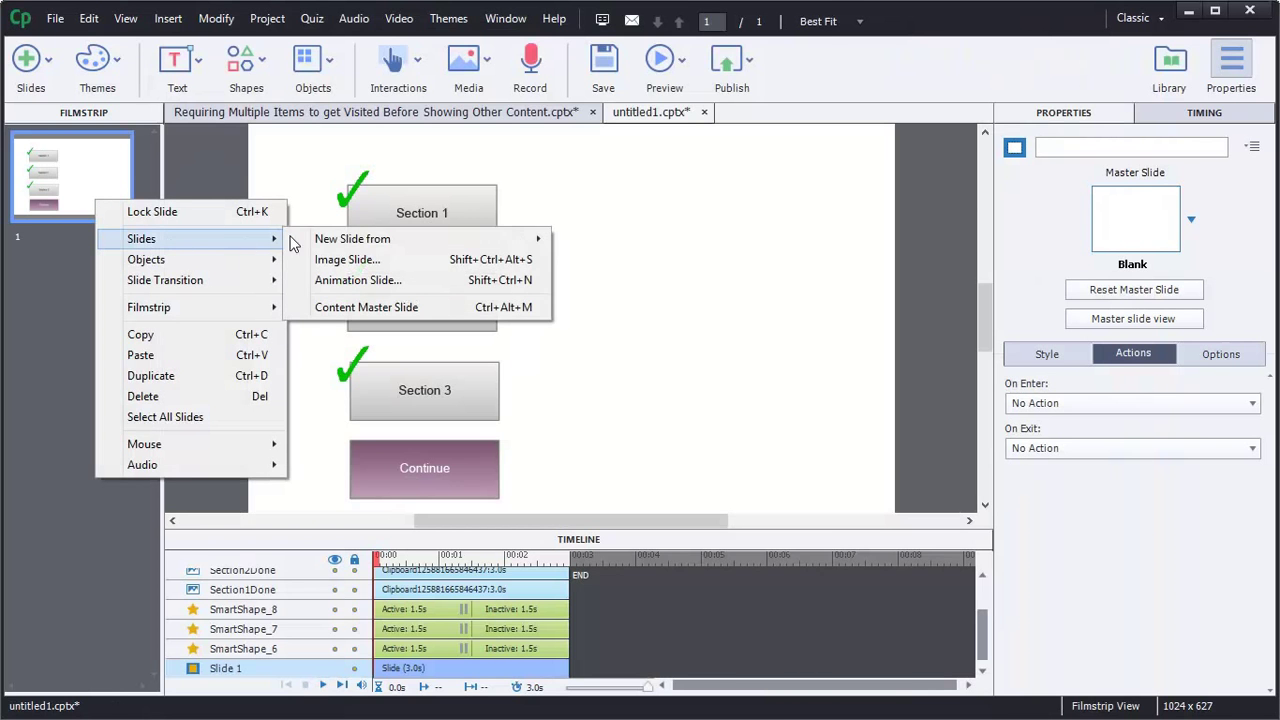
{"action": "mouse_move", "coordinate": [330, 239]}
{"action": "left_click", "coordinate": [569, 180]}
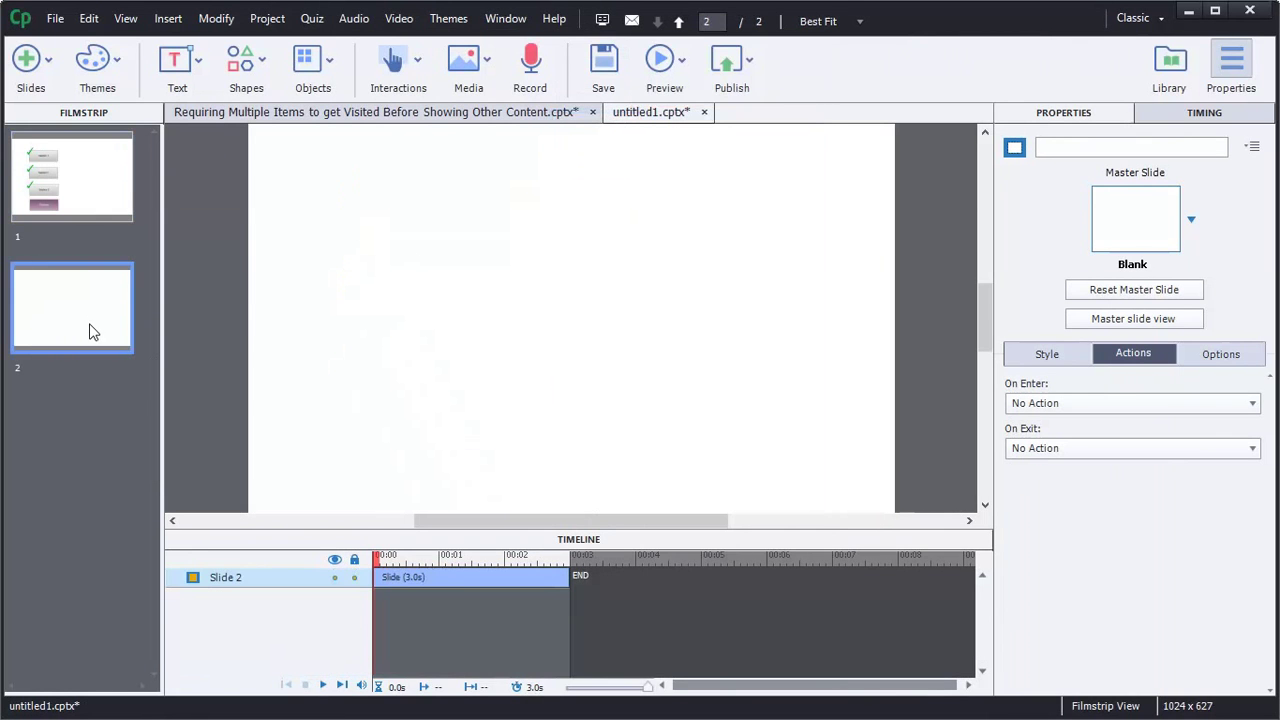
{"action": "right_click", "coordinate": [88, 330]}
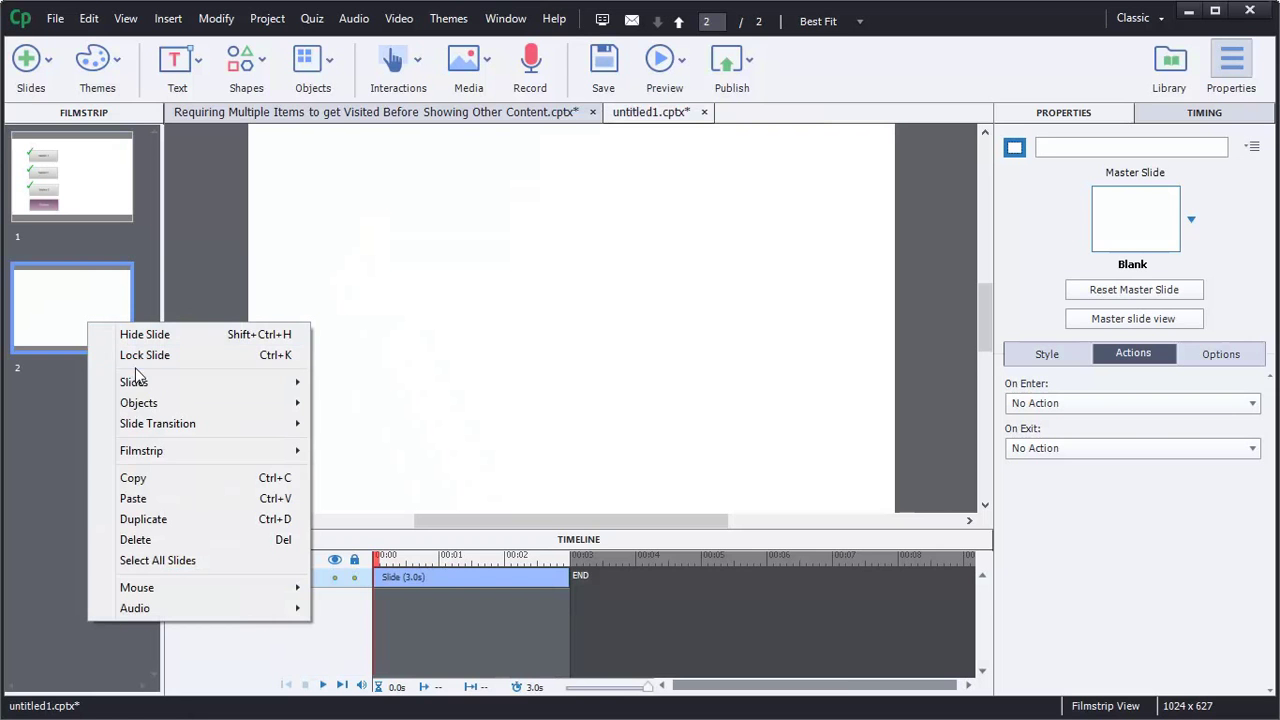
{"action": "mouse_move", "coordinate": [142, 383]}
{"action": "mouse_move", "coordinate": [455, 385]}
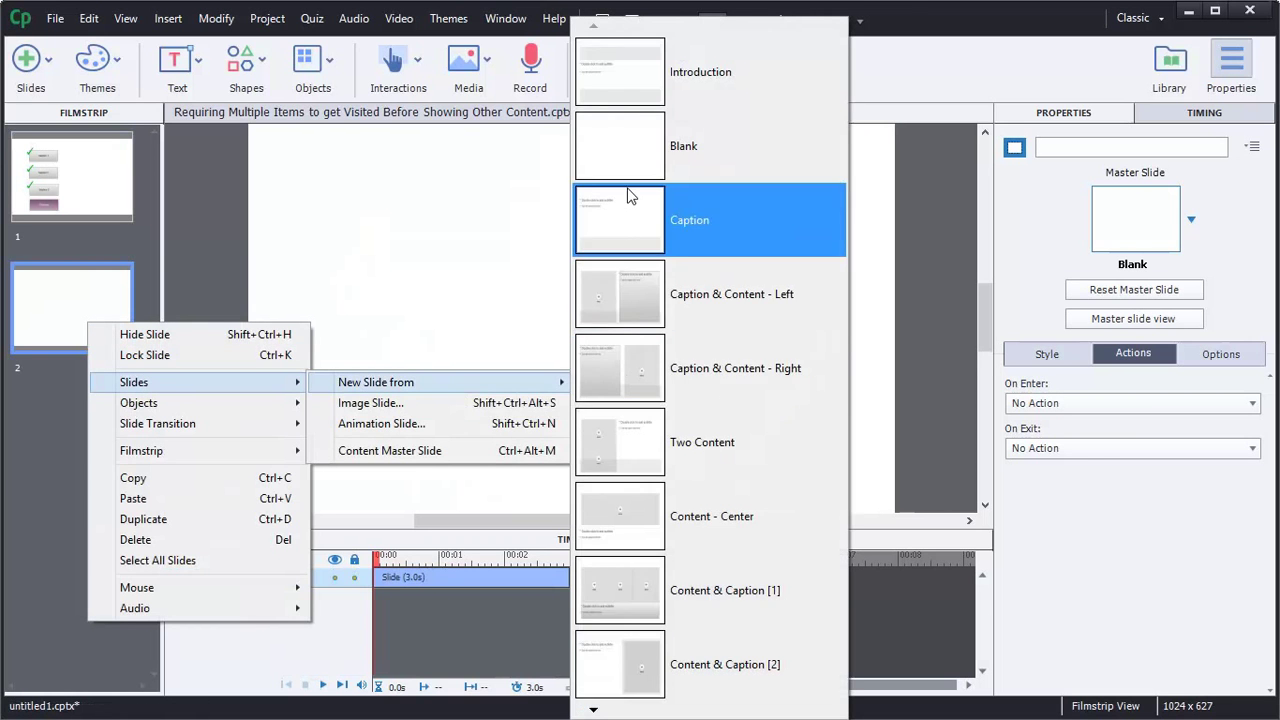
{"action": "left_click", "coordinate": [625, 151]}
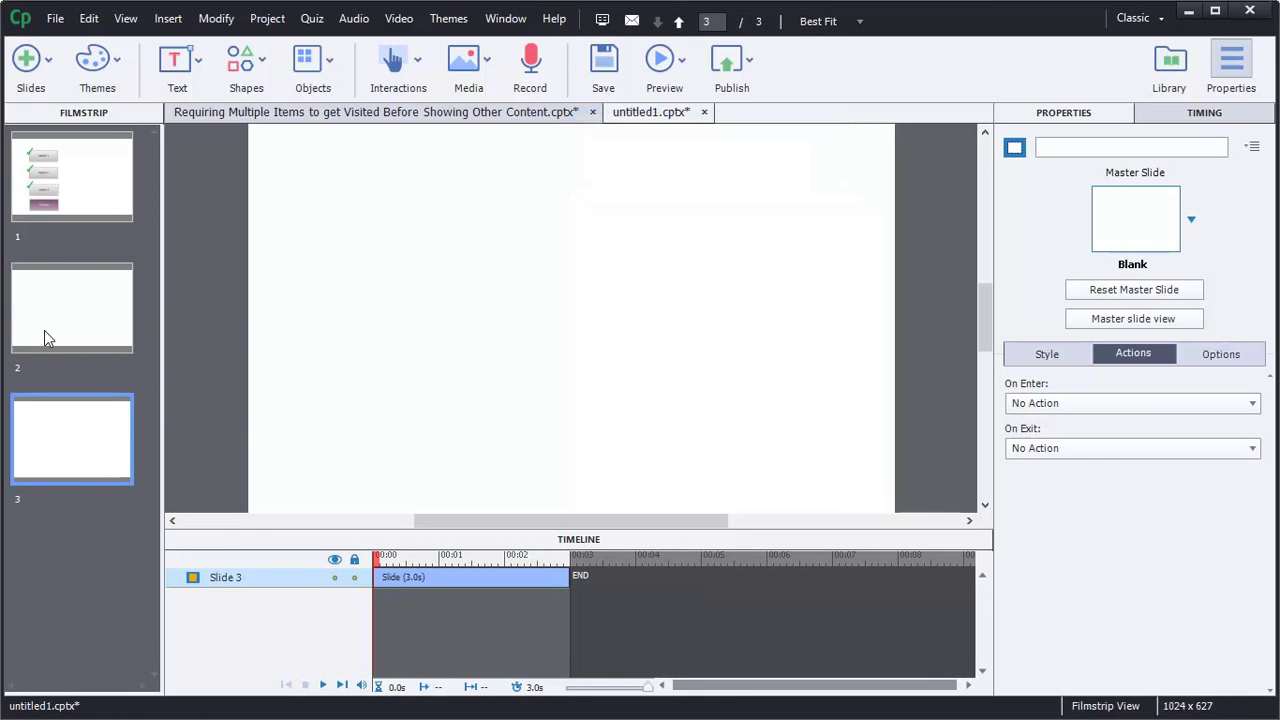
{"action": "right_click", "coordinate": [87, 440]}
{"action": "mouse_move", "coordinate": [162, 193]}
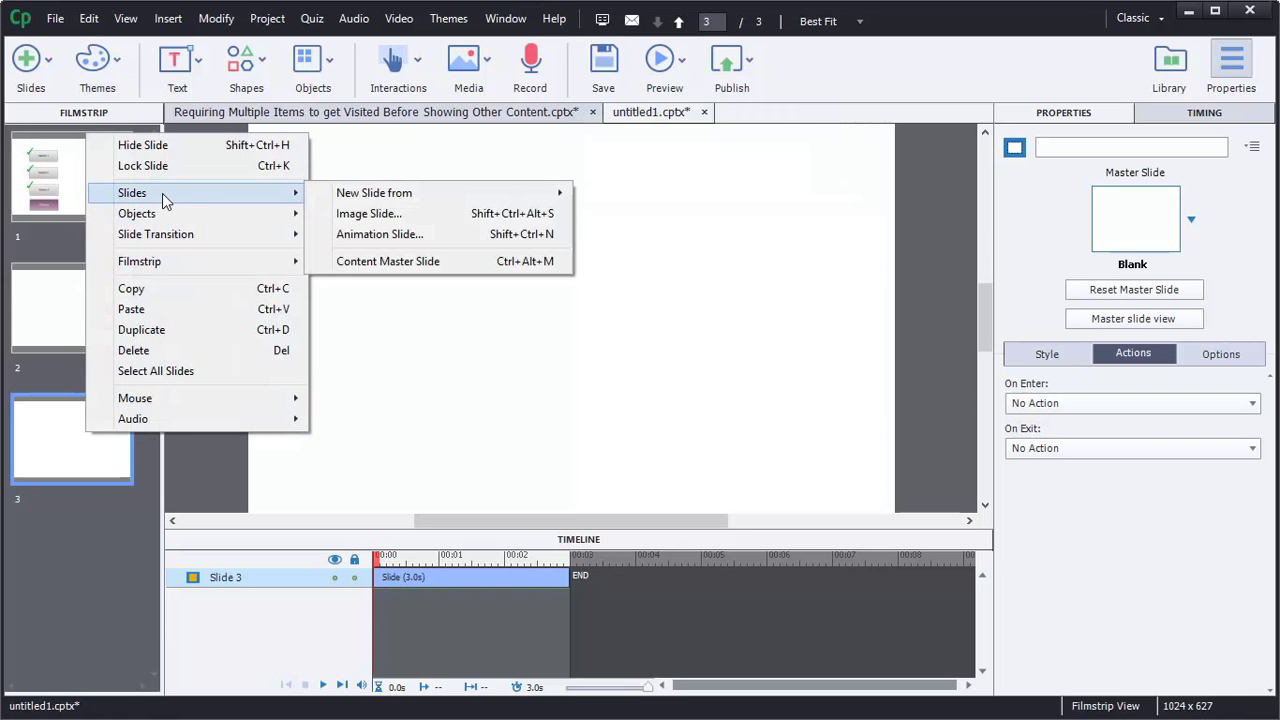
{"action": "mouse_move", "coordinate": [316, 196]}
{"action": "left_click", "coordinate": [623, 165]}
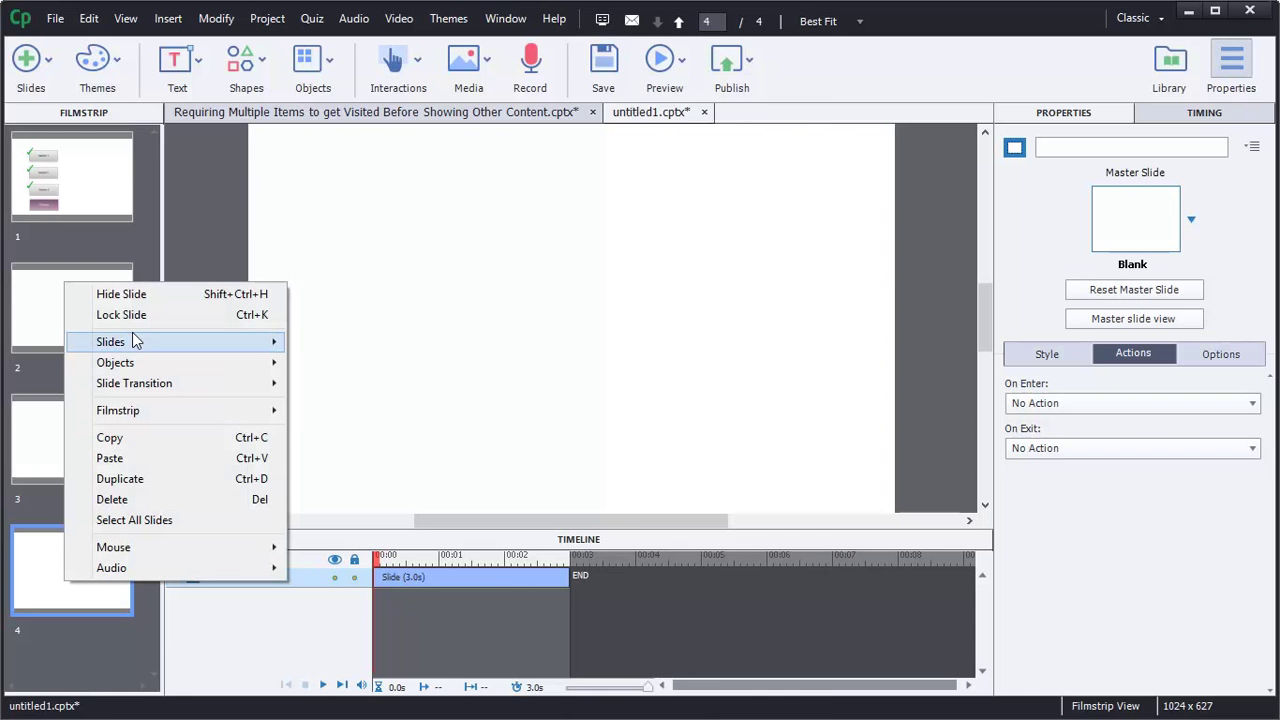
Add one more slide from the Blank master after the last slide
{"action": "mouse_move", "coordinate": [132, 340]}
{"action": "mouse_move", "coordinate": [322, 345]}
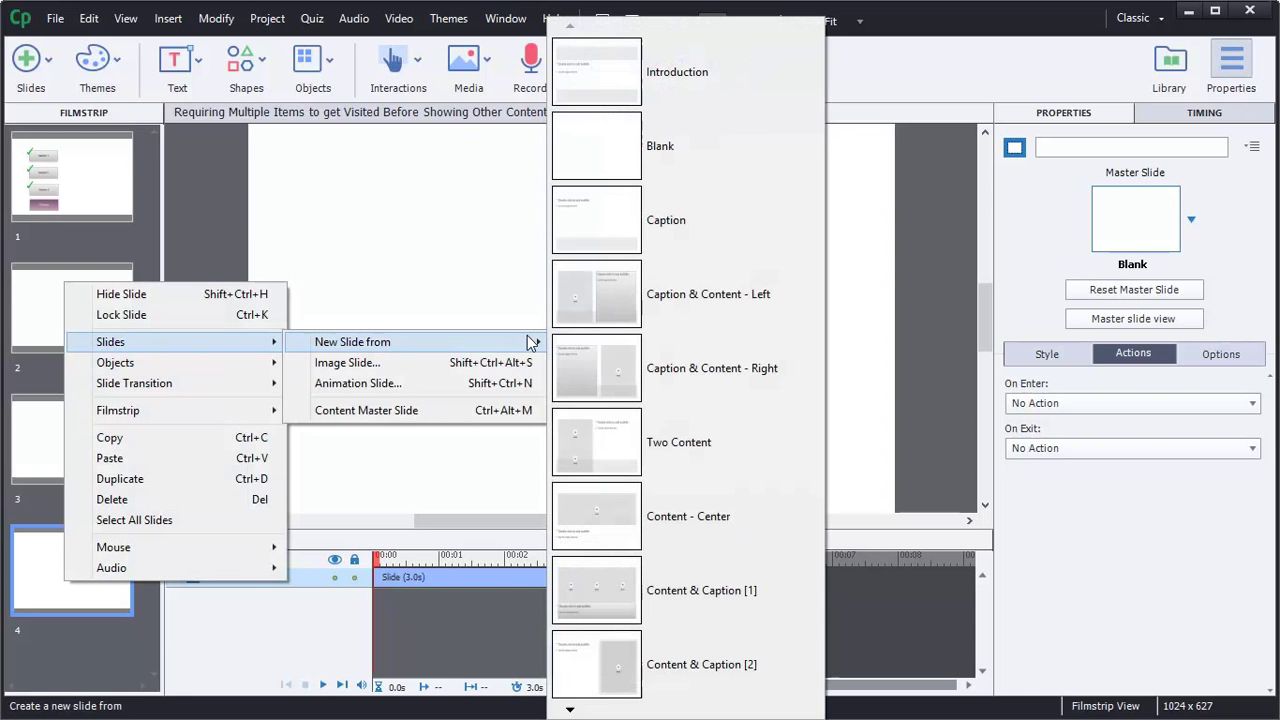
{"action": "left_click", "coordinate": [600, 138]}
{"action": "scroll", "coordinate": [58, 537], "scroll_direction": "up", "scroll_amount": 1}
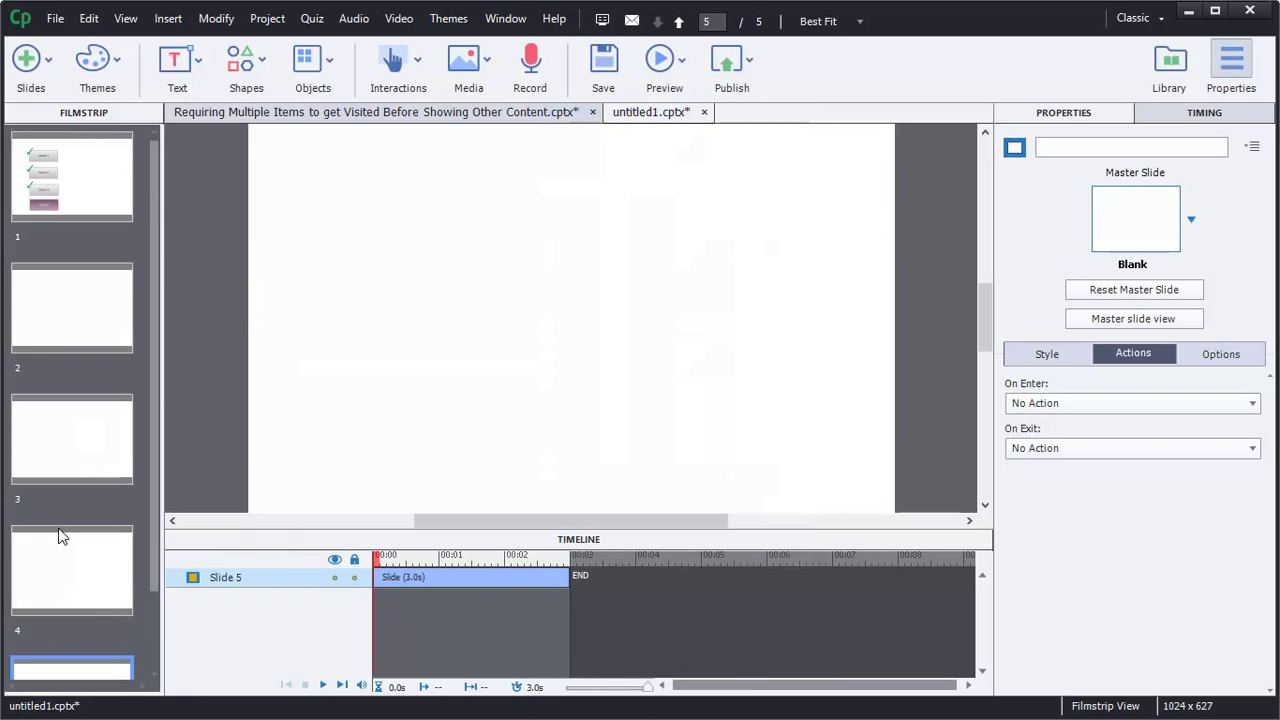
Name the second slide Section1 and the third slide Section2
{"action": "left_click", "coordinate": [56, 327]}
{"action": "left_click", "coordinate": [1063, 146]}
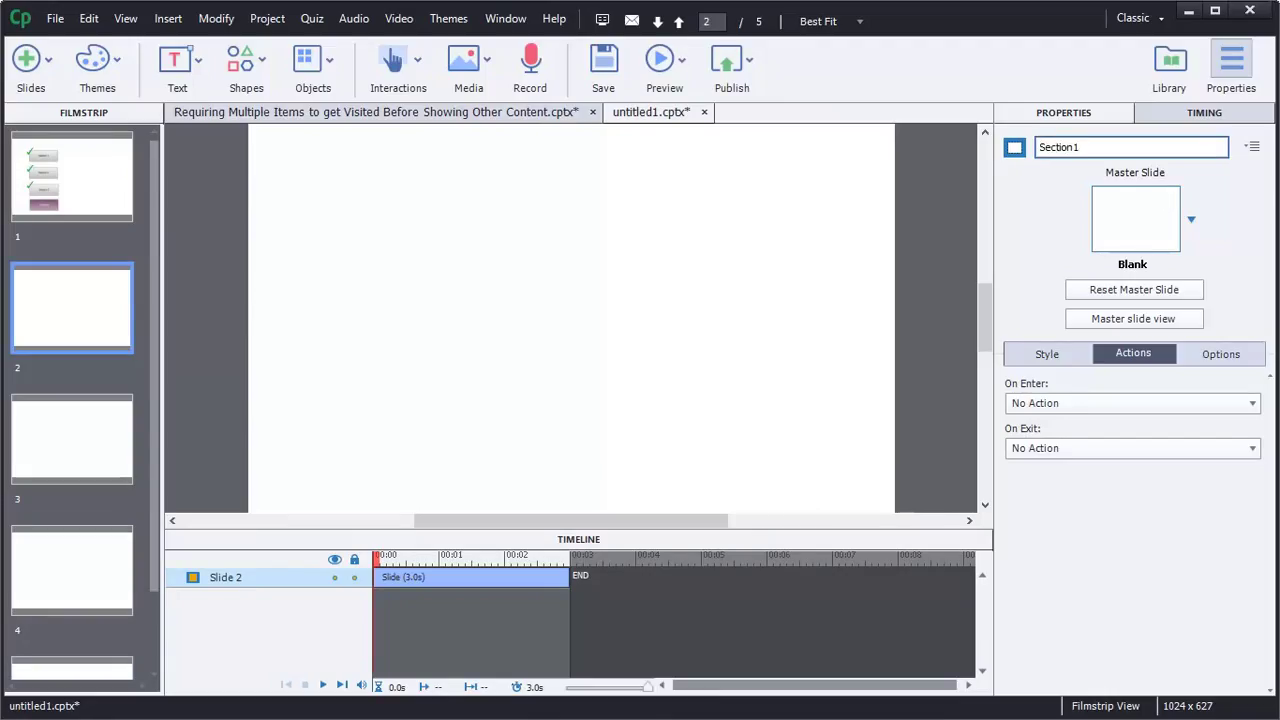
{"action": "left_click", "coordinate": [73, 448]}
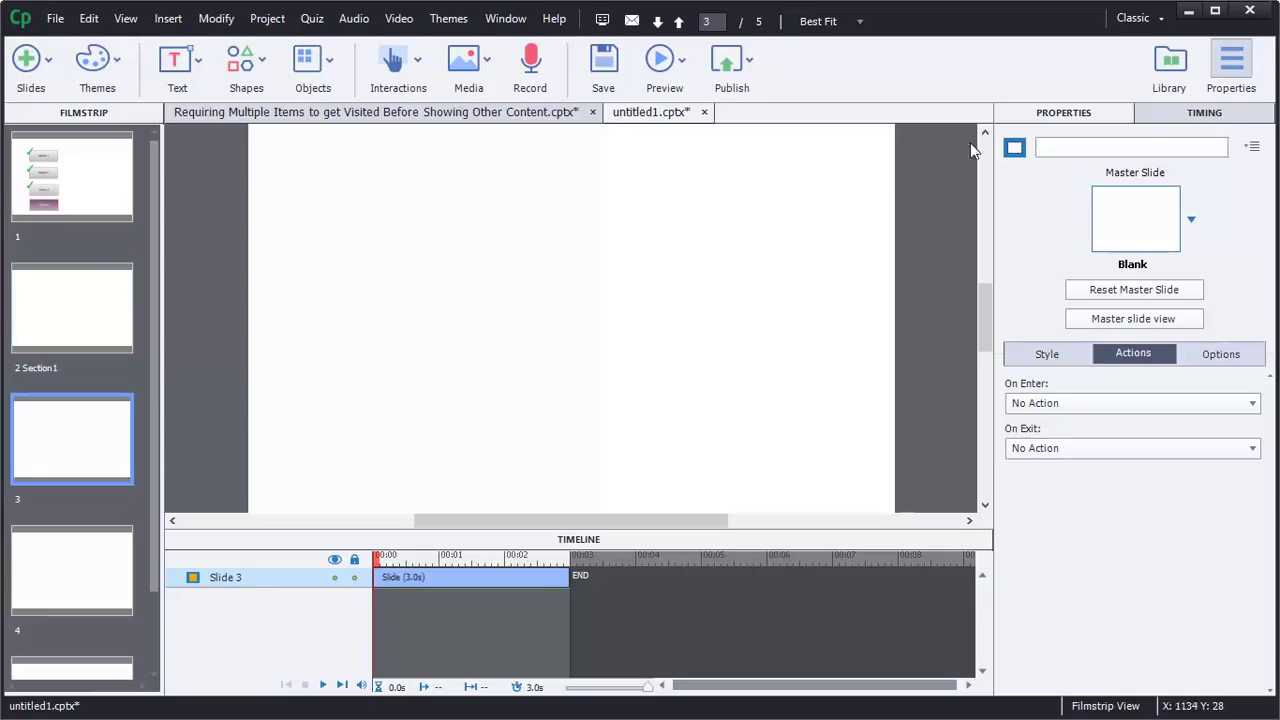
{"action": "left_click", "coordinate": [1060, 142]}
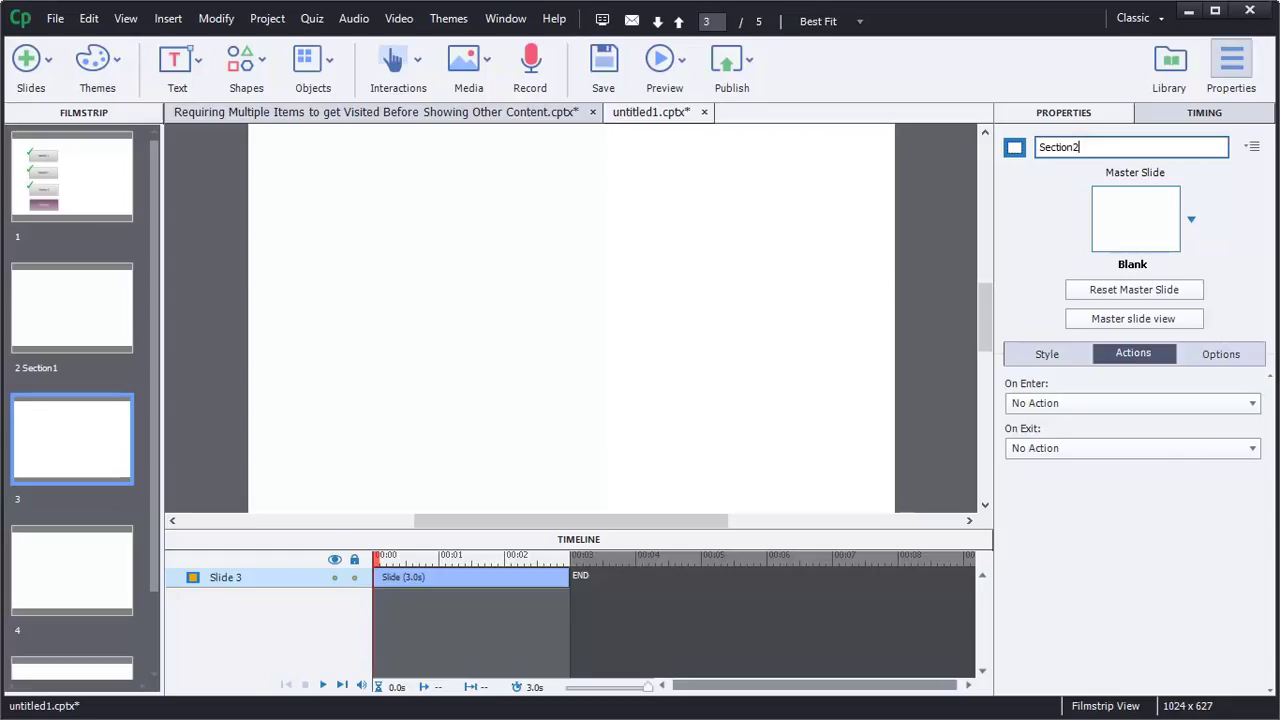
{"action": "type", "text": "Section2"}
Name the fourth slide Section3 and the fifth slide Section4
{"action": "left_click", "coordinate": [80, 566]}
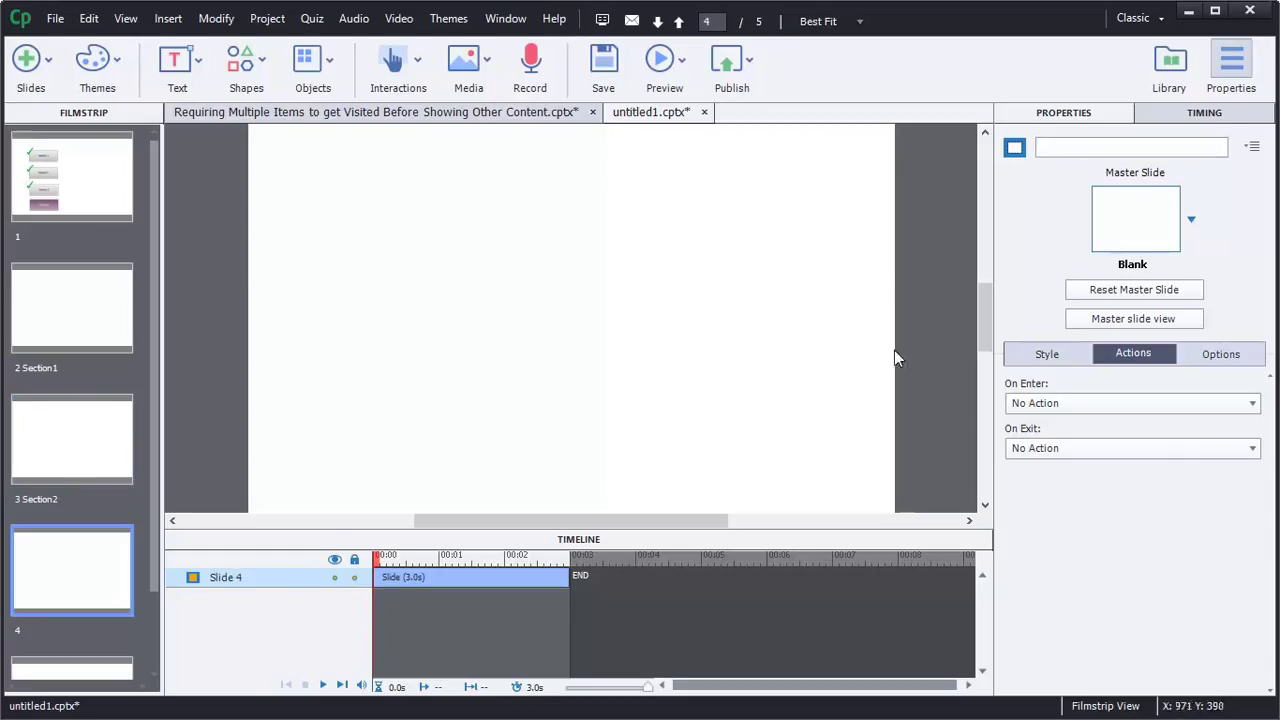
{"action": "left_click", "coordinate": [1091, 147]}
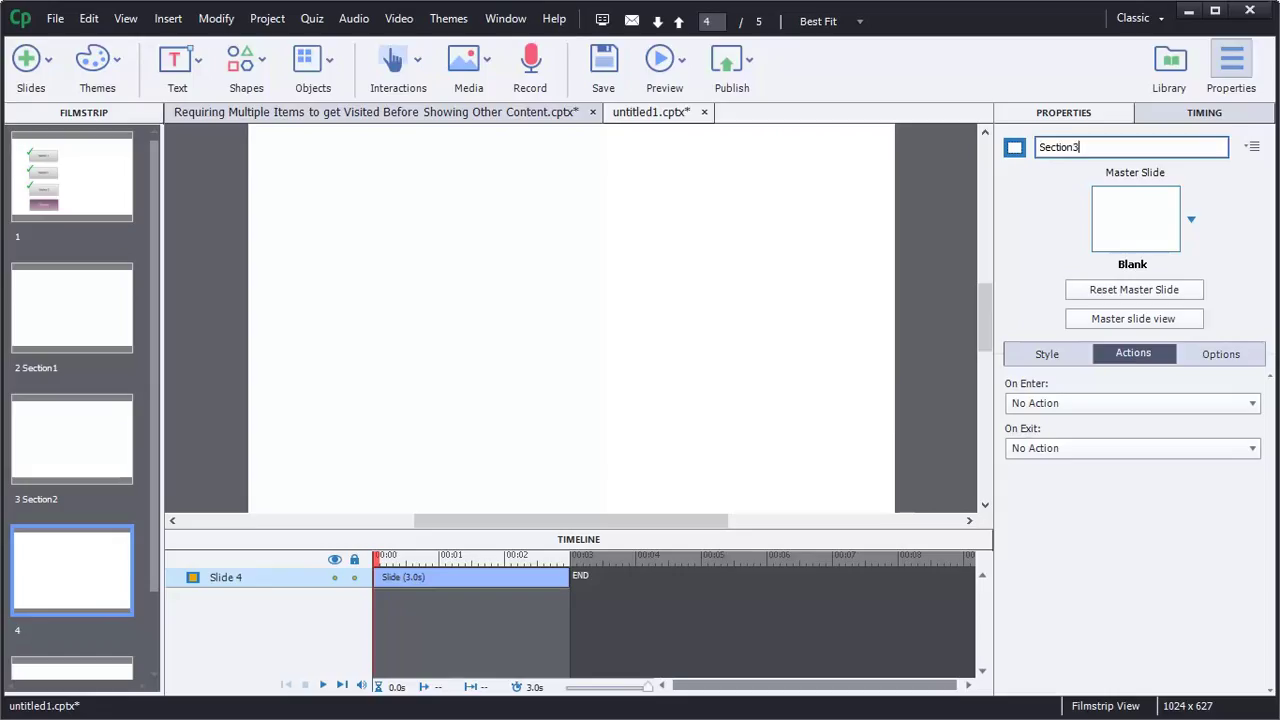
{"action": "key", "text": "Return"}
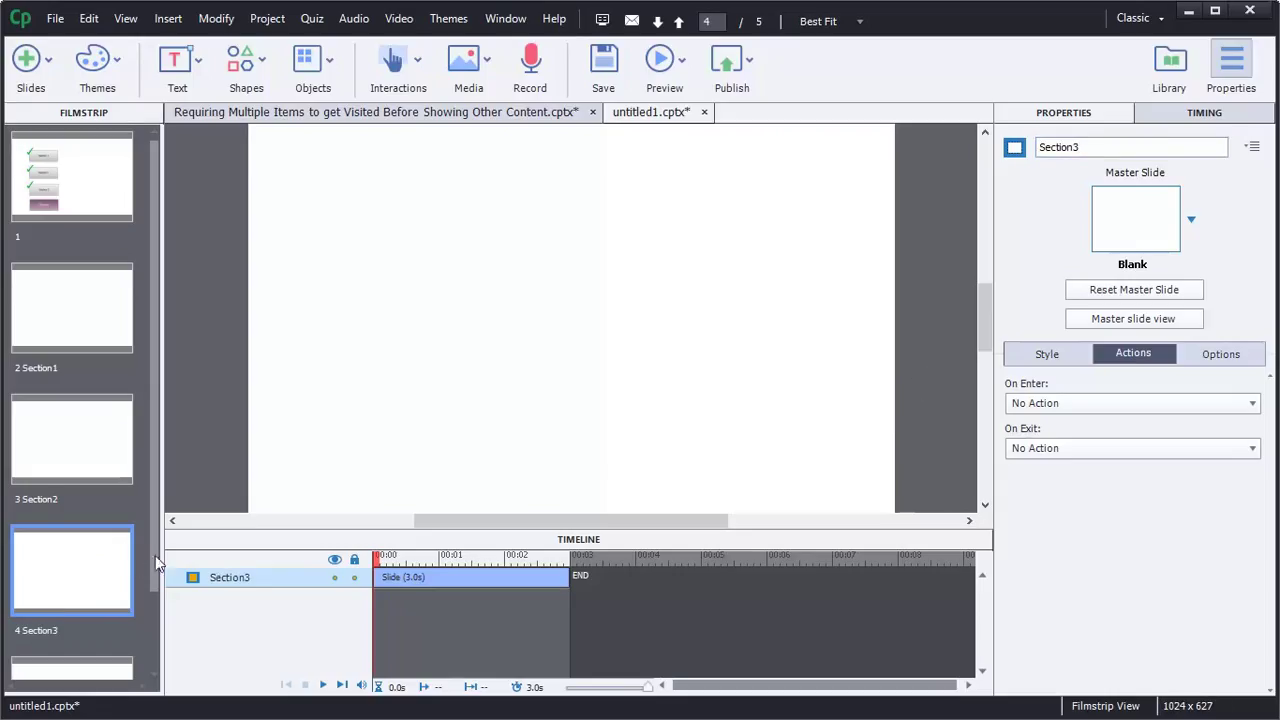
{"action": "left_click_drag", "start_coordinate": [155, 555], "coordinate": [152, 661]}
{"action": "left_click", "coordinate": [72, 610]}
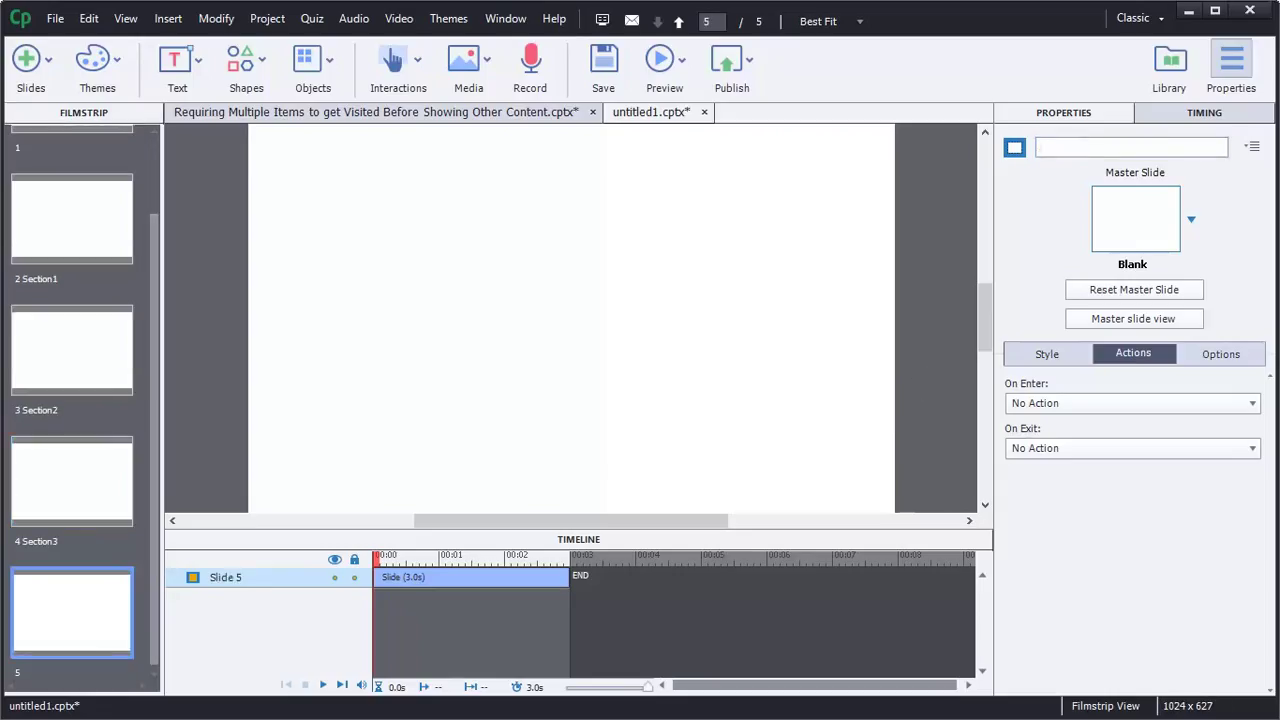
{"action": "left_click", "coordinate": [1105, 146]}
{"action": "type", "text": "Se"}
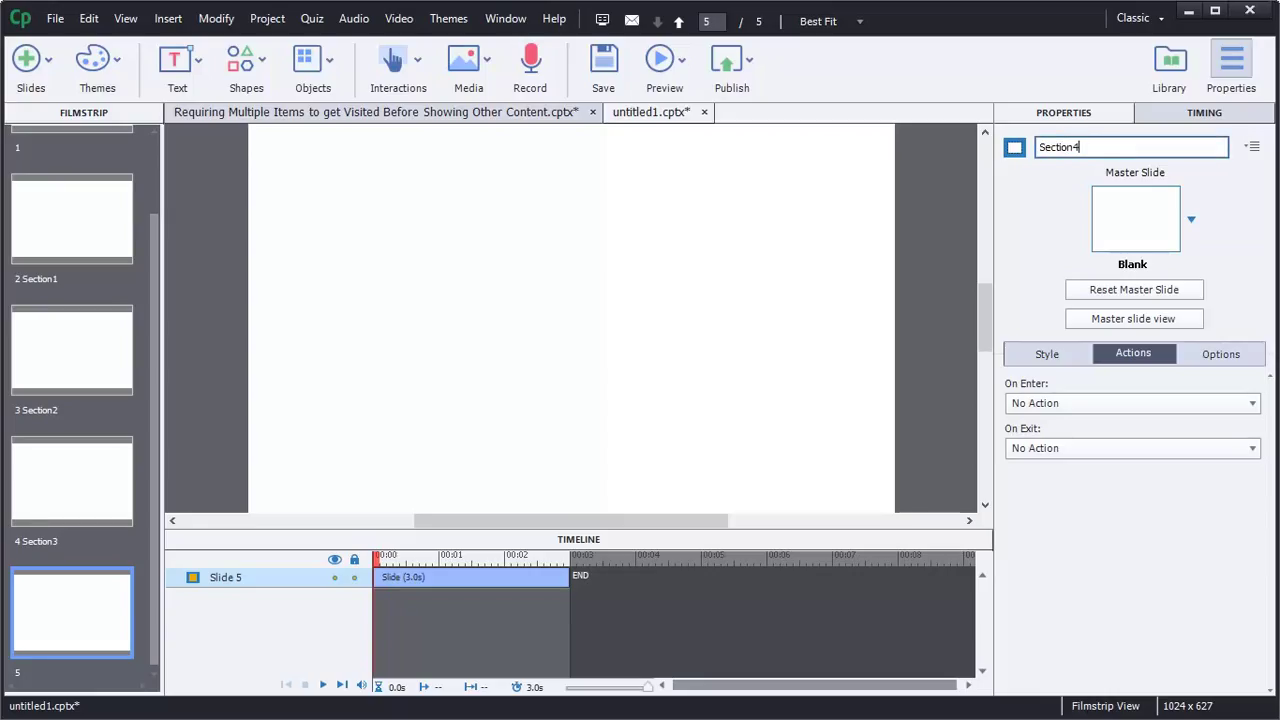
{"action": "type", "text": "ction4"}
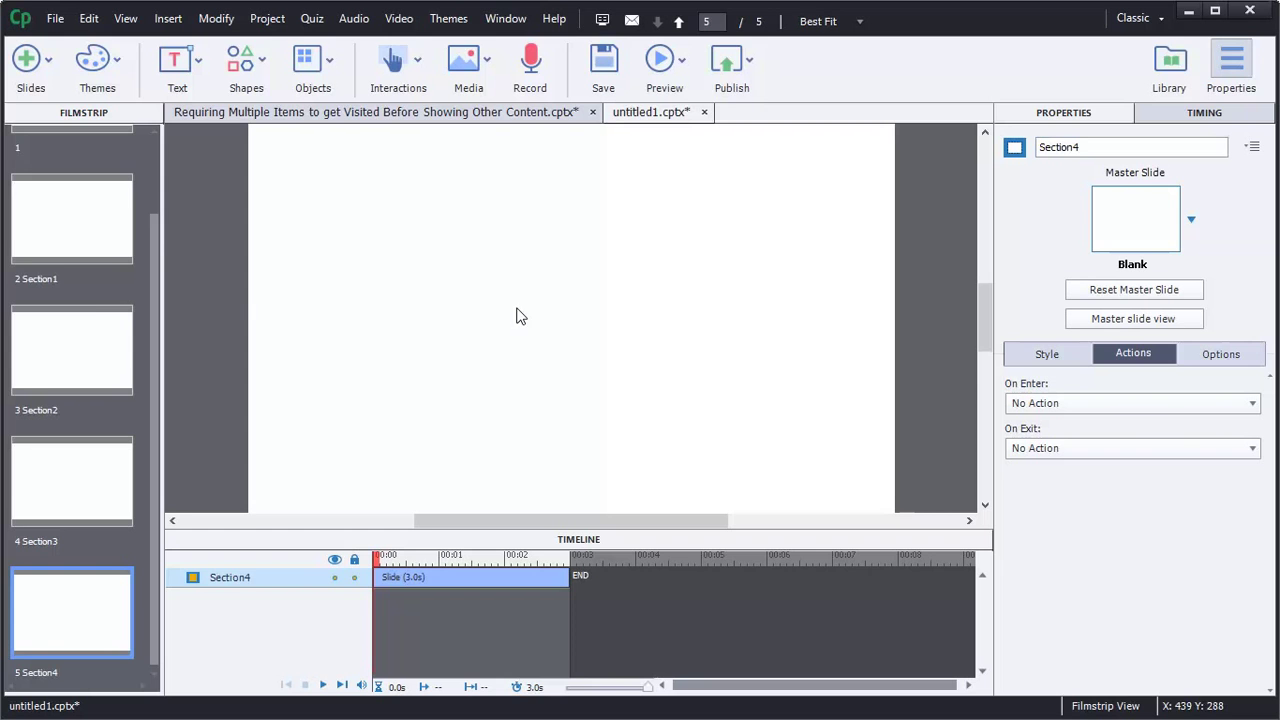
{"action": "left_click", "coordinate": [524, 316]}
Add a text caption reading "Section 1" to the Section1 slide
{"action": "scroll", "coordinate": [88, 316], "scroll_direction": "up", "scroll_amount": 2}
{"action": "left_click", "coordinate": [88, 316]}
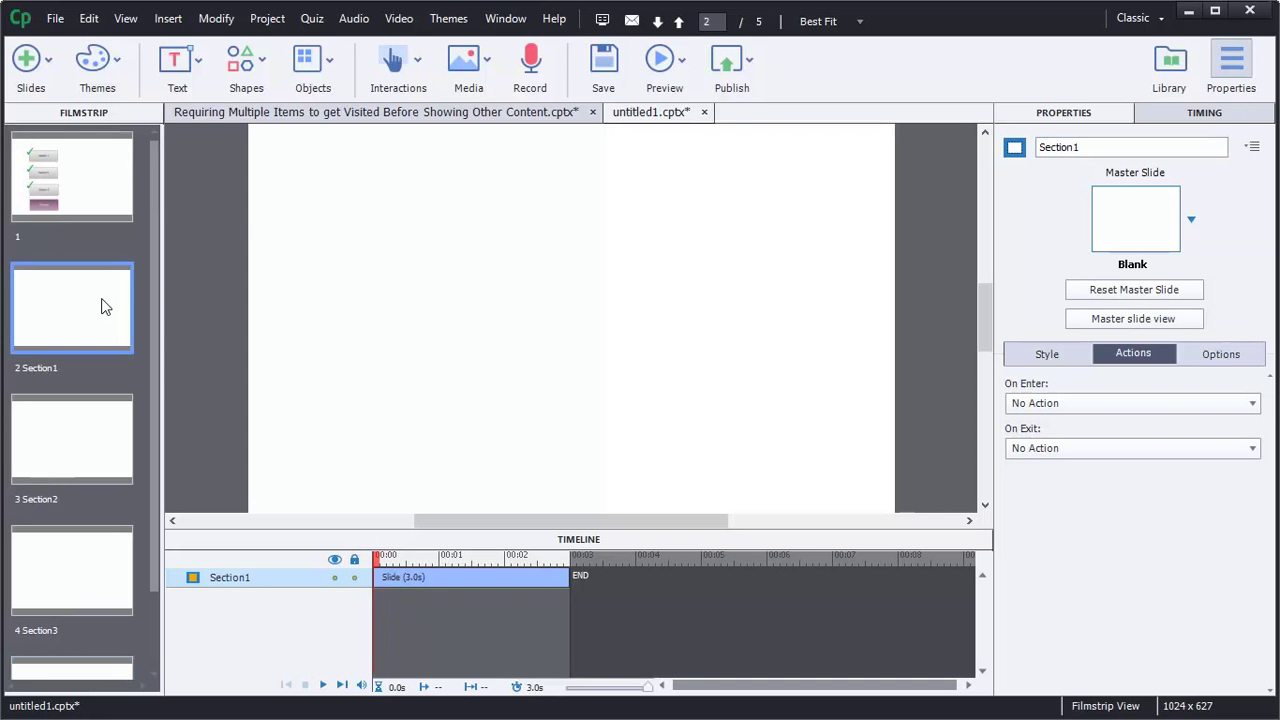
{"action": "left_click", "coordinate": [176, 68]}
{"action": "left_click", "coordinate": [205, 113]}
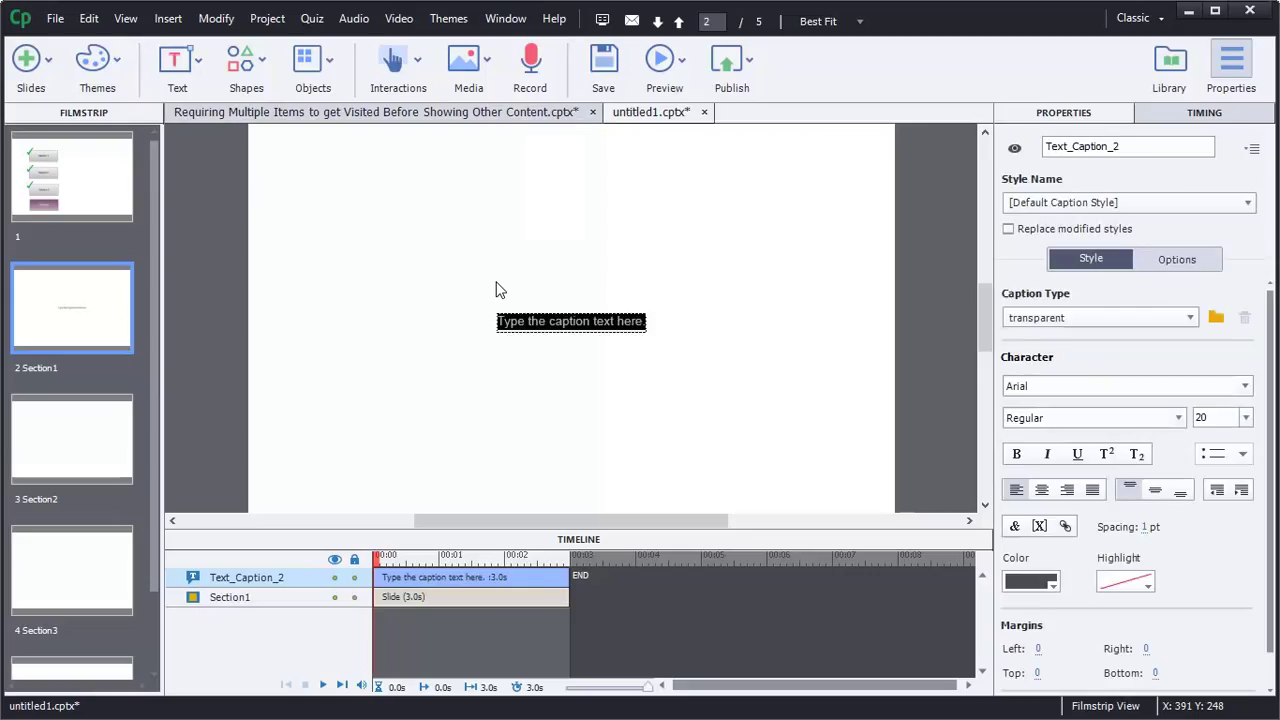
{"action": "type", "text": "Section 1"}
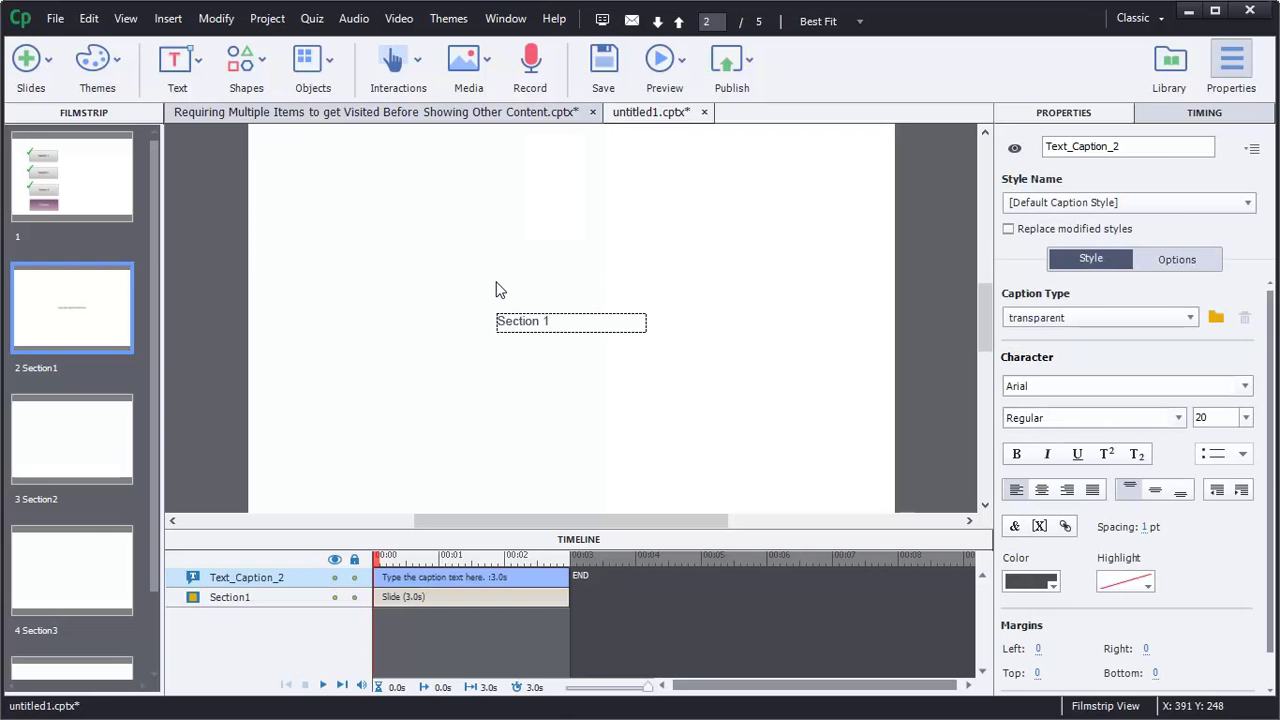
{"action": "left_click", "coordinate": [553, 390]}
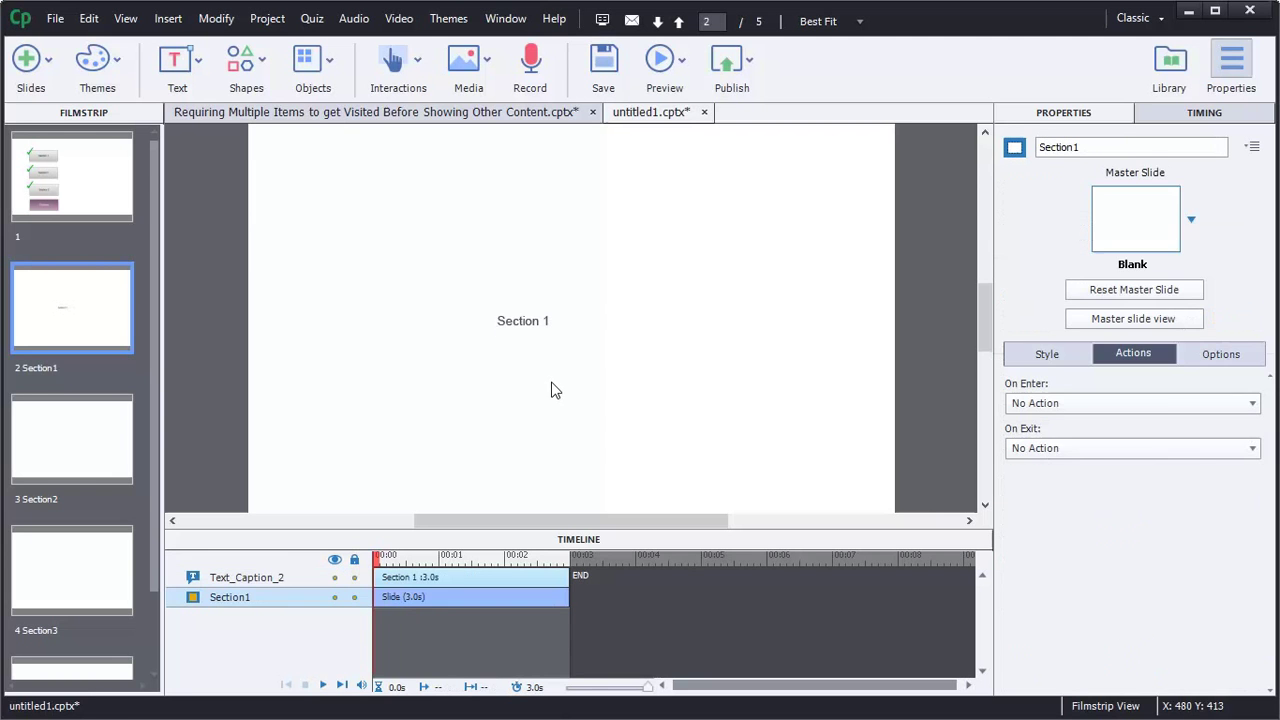
Shrink the "Section 1" caption to about 98 x 30 px and move it near the middle of the slide
{"action": "left_click_drag", "start_coordinate": [535, 326], "coordinate": [551, 310]}
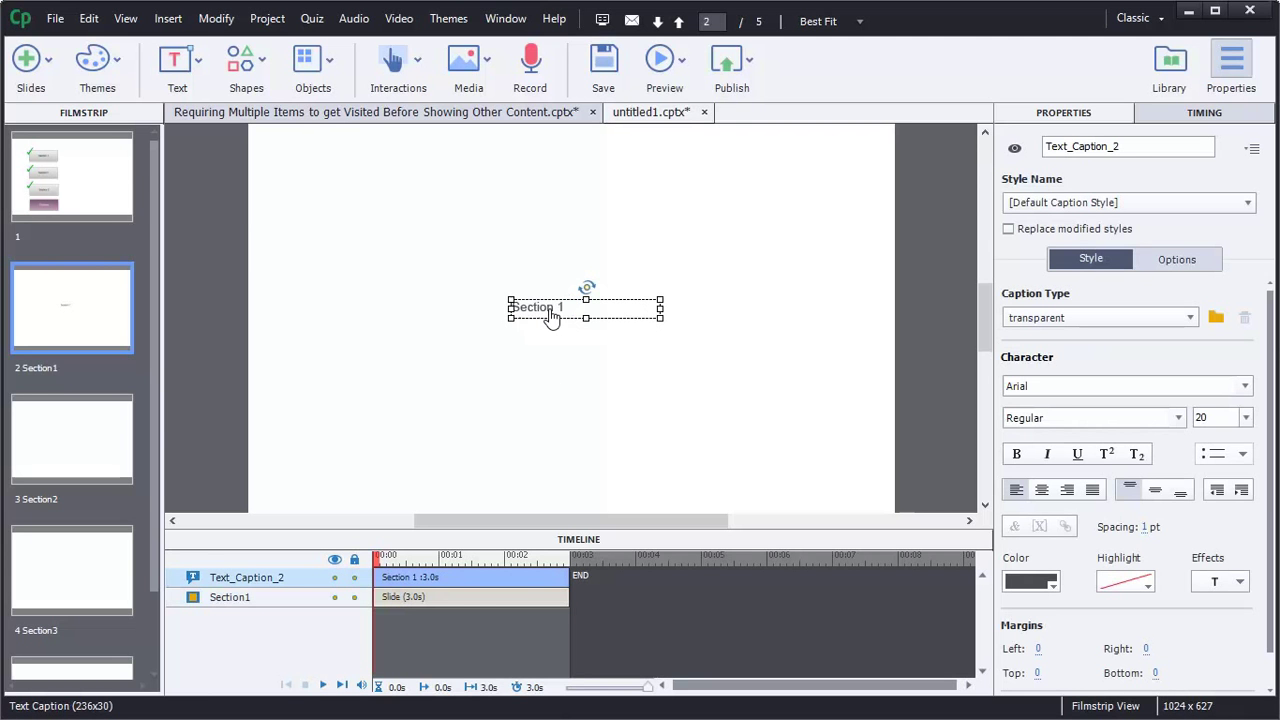
{"action": "left_click_drag", "start_coordinate": [660, 307], "coordinate": [575, 312]}
{"action": "left_click", "coordinate": [548, 330]}
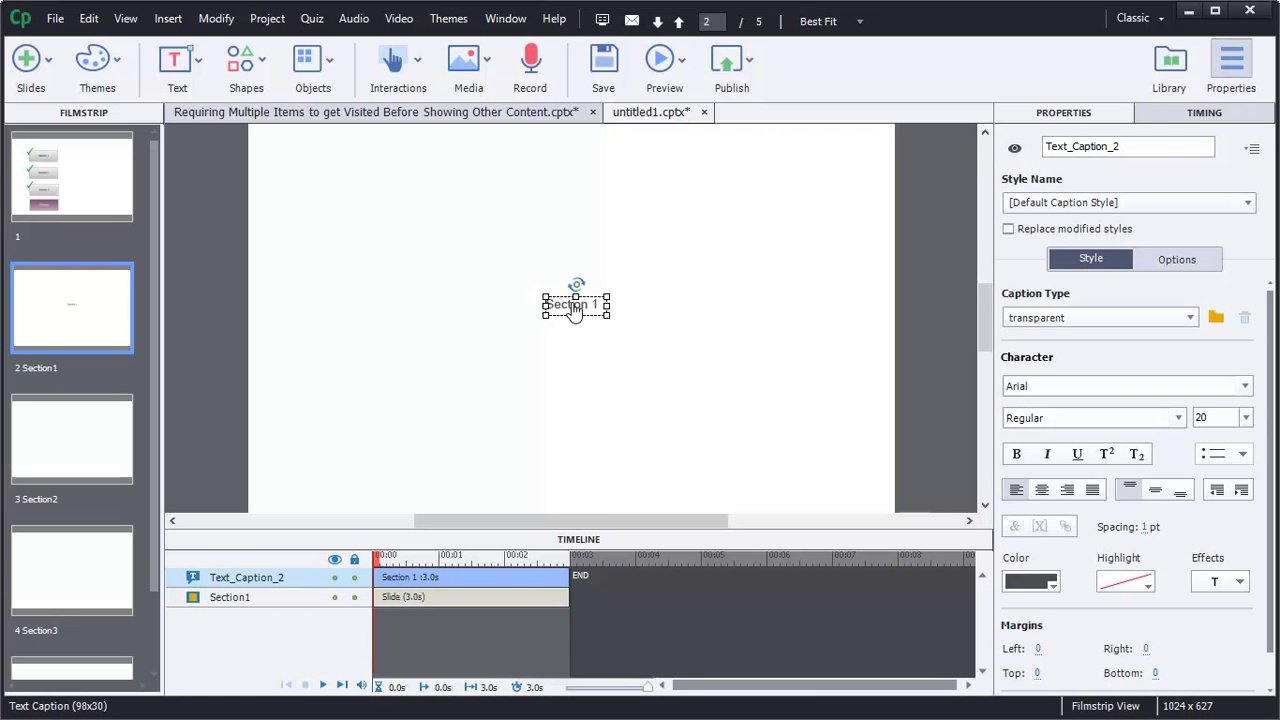
Copy the "Section 1" caption onto the Section2, Section3 and Section4 slides
{"action": "key", "text": "ctrl+c"}
{"action": "left_click", "coordinate": [96, 462]}
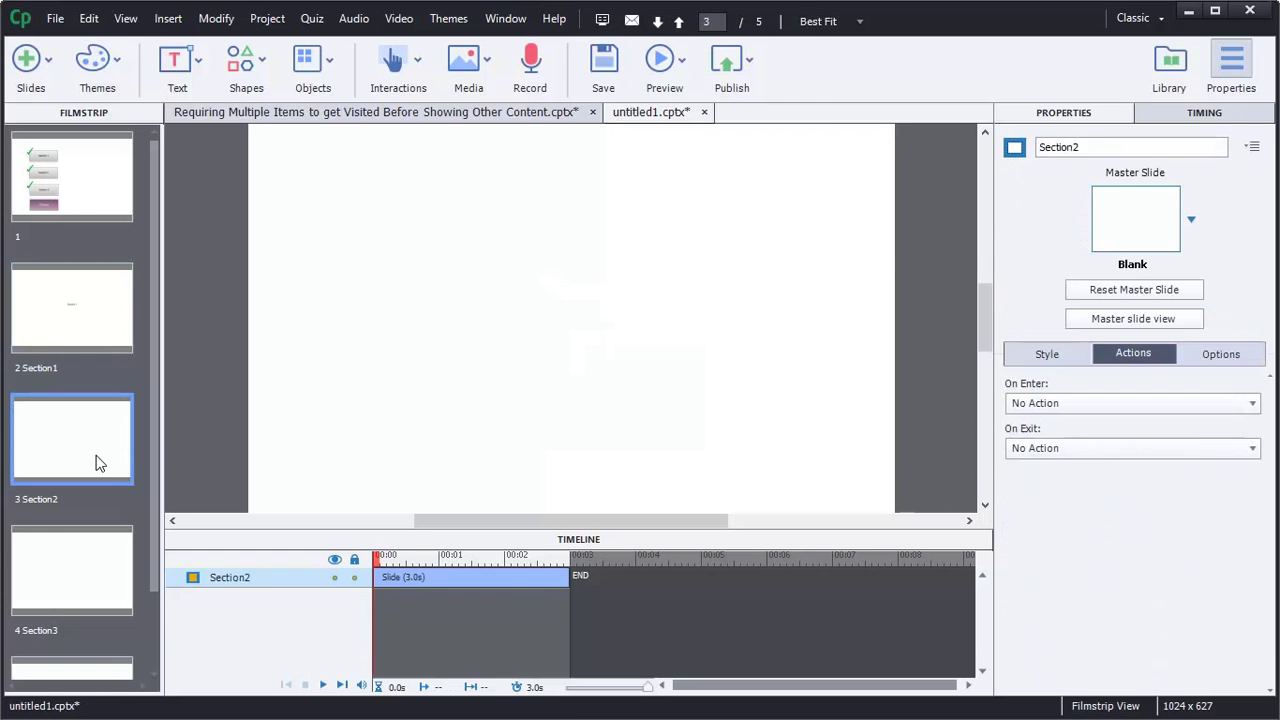
{"action": "key", "text": "ctrl+v"}
{"action": "left_click", "coordinate": [98, 548]}
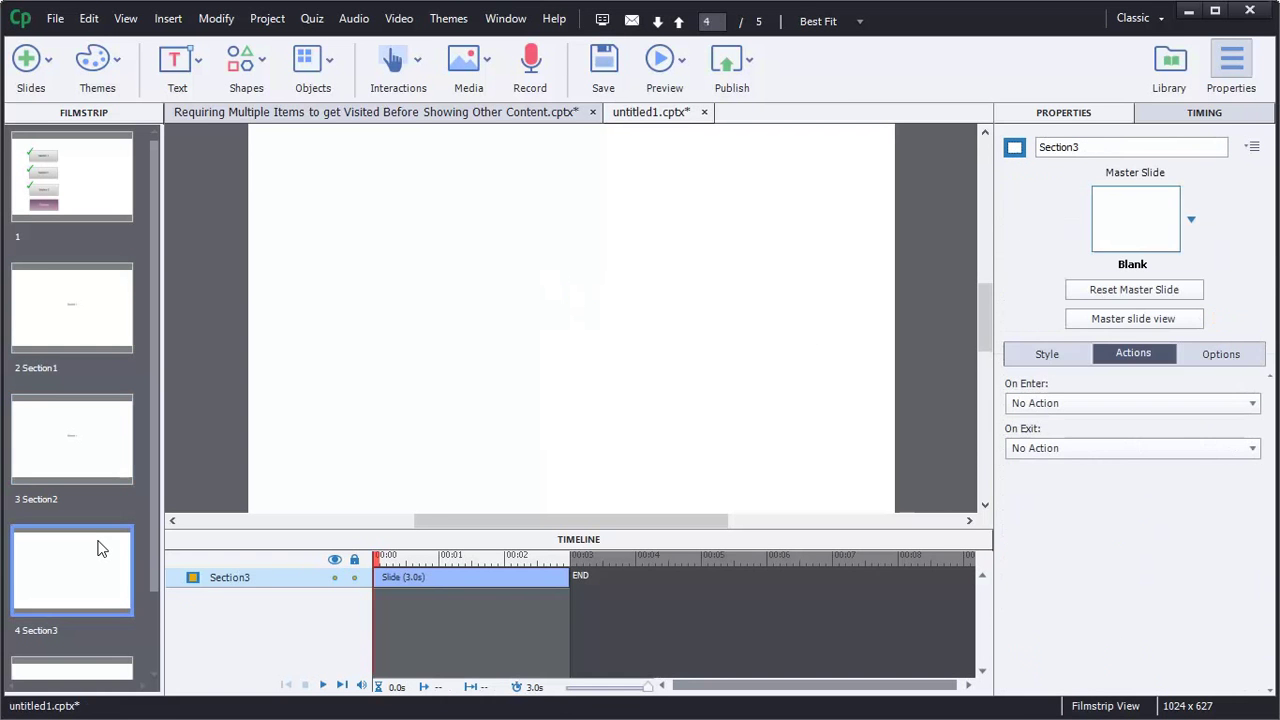
{"action": "key", "text": "ctrl+v"}
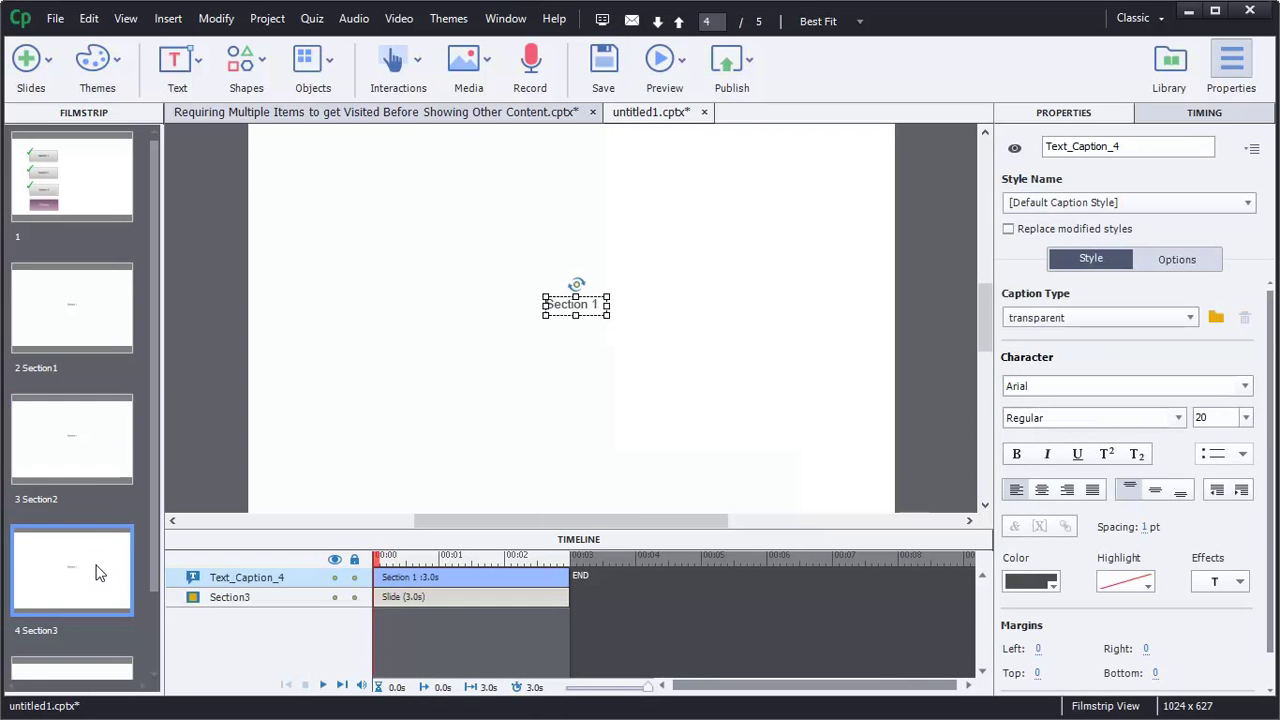
{"action": "scroll", "coordinate": [98, 575], "scroll_direction": "down", "scroll_amount": 1}
{"action": "left_click", "coordinate": [102, 598]}
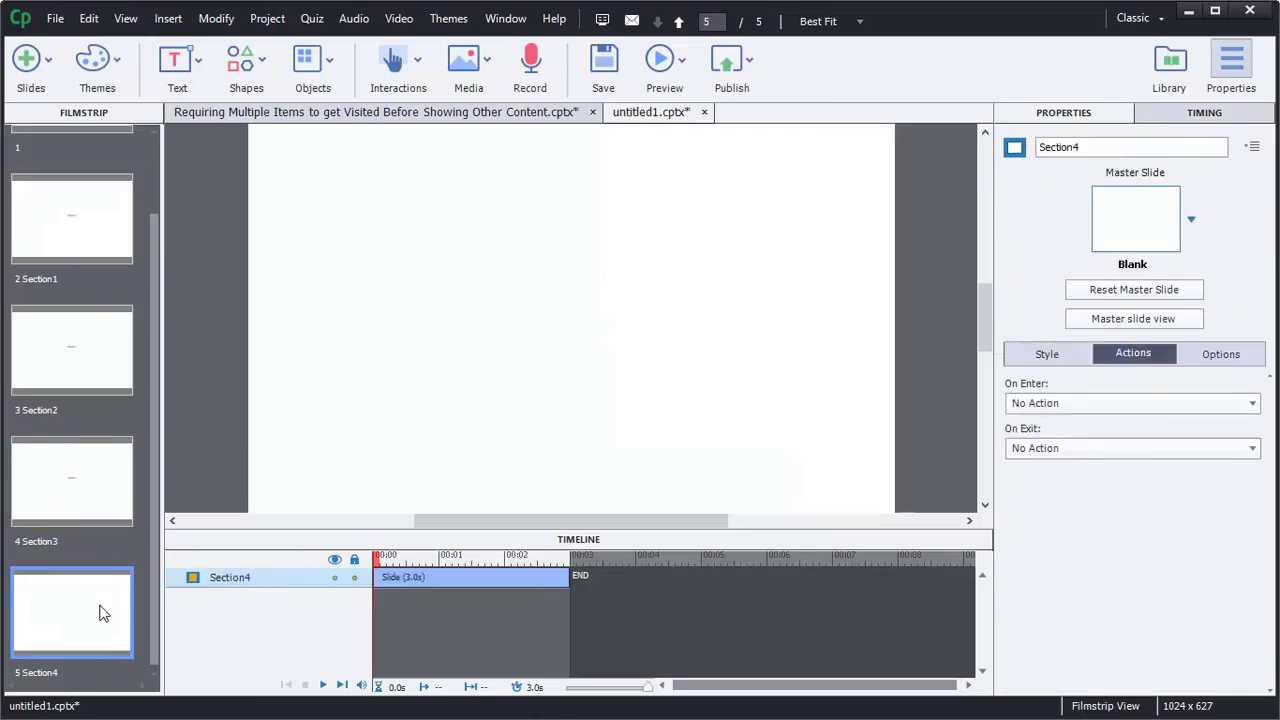
{"action": "key", "text": "ctrl+v"}
Change the caption text to "Section 2" on the Section2 slide and "Section 3" on the Section3 slide
{"action": "left_click", "coordinate": [96, 241]}
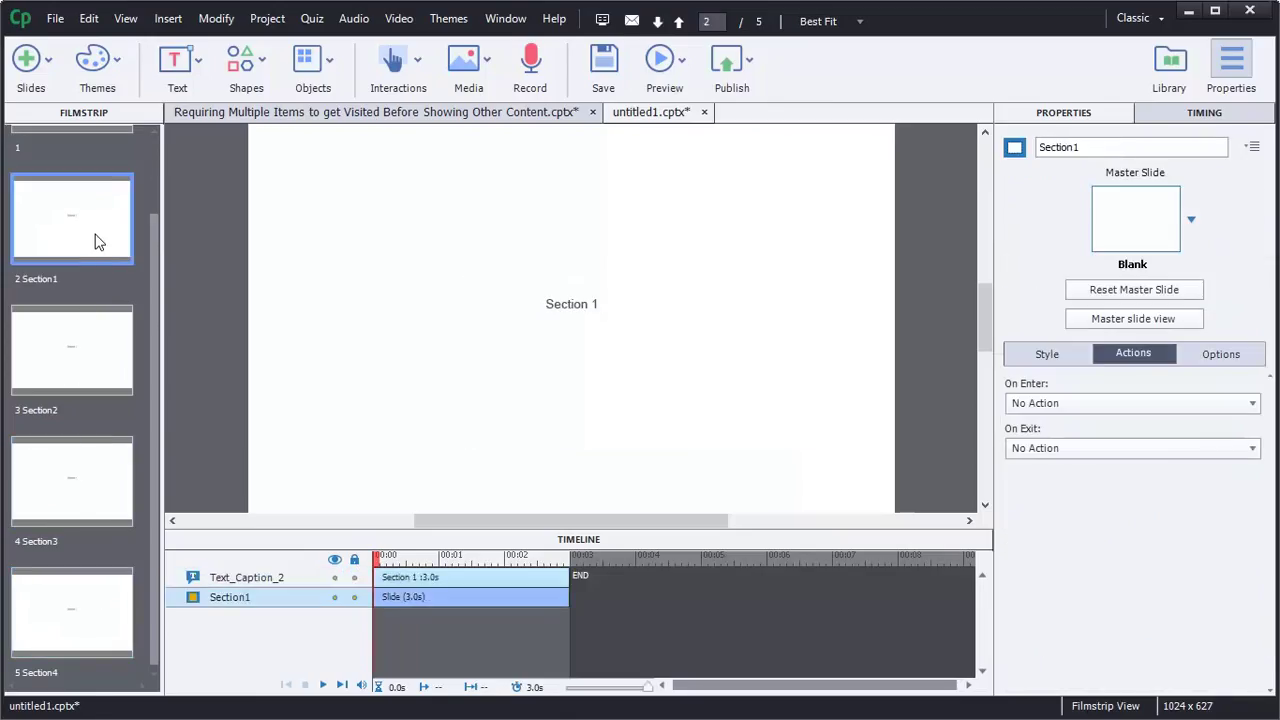
{"action": "left_click", "coordinate": [95, 349]}
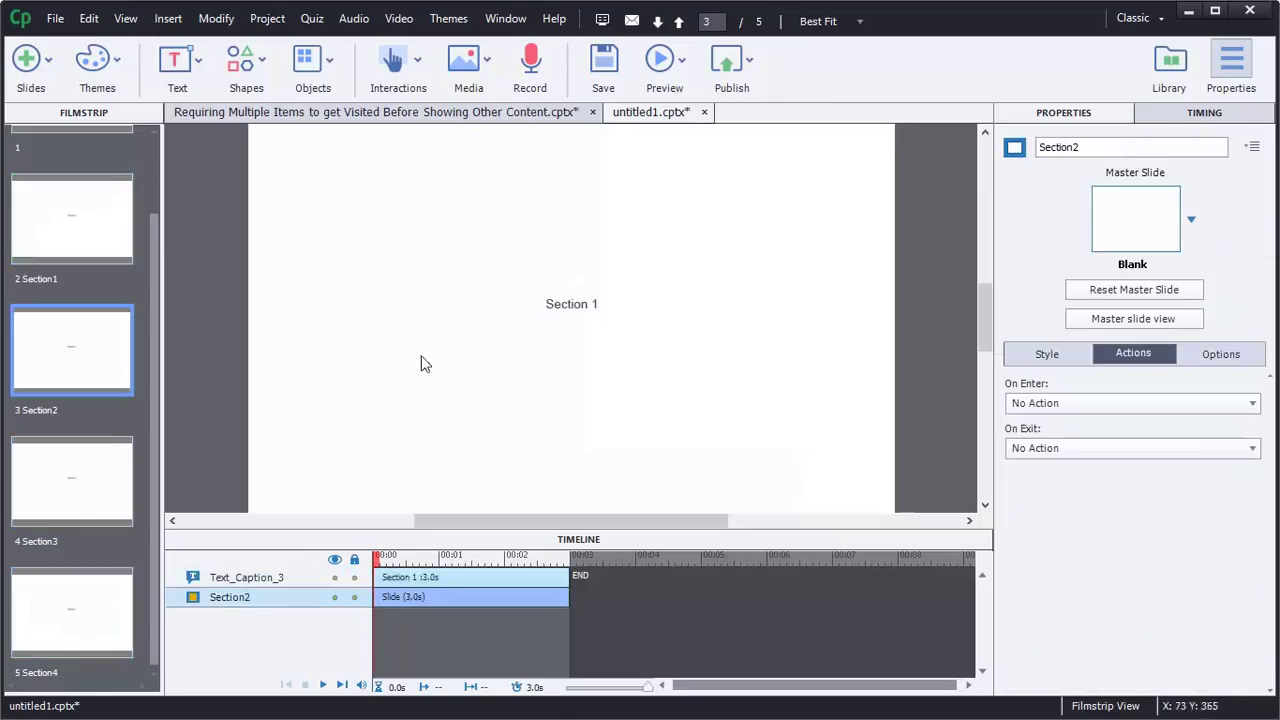
{"action": "double_click", "coordinate": [592, 303]}
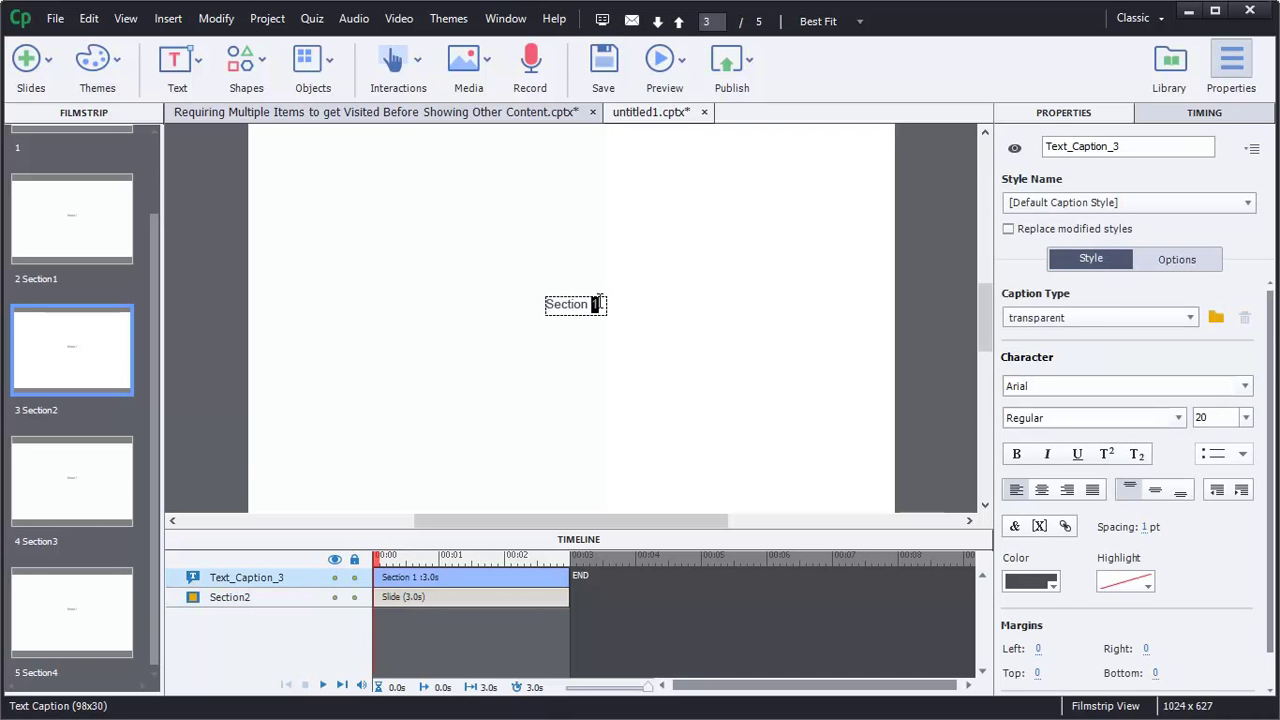
{"action": "left_click", "coordinate": [134, 478]}
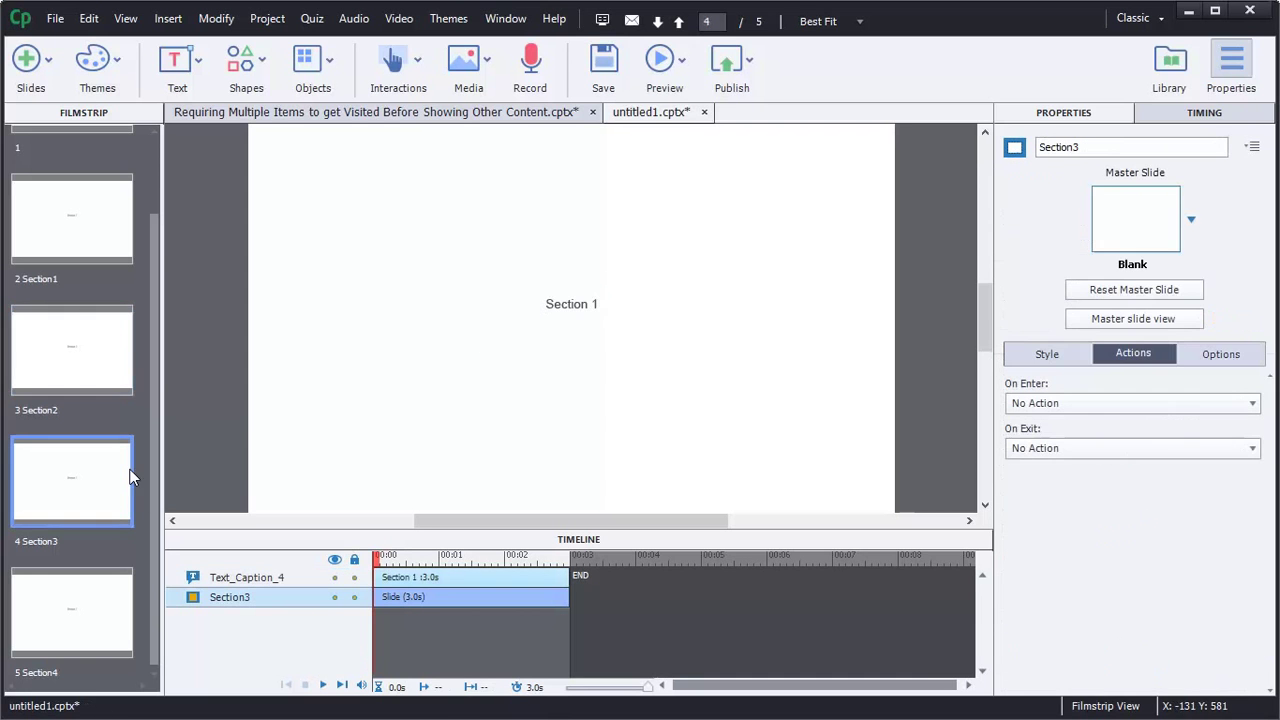
{"action": "double_click", "coordinate": [593, 303]}
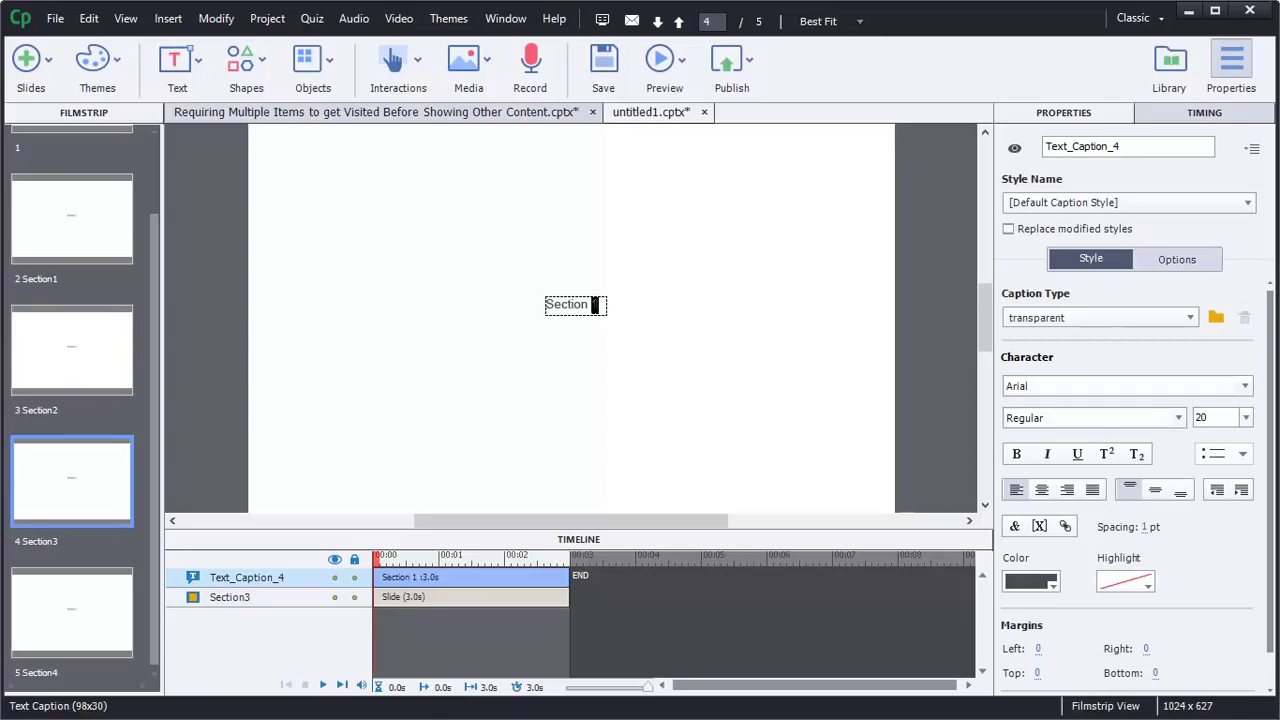
{"action": "type", "text": "3"}
Change the caption text on the Section4 slide to "Section 4"
{"action": "left_click", "coordinate": [92, 612]}
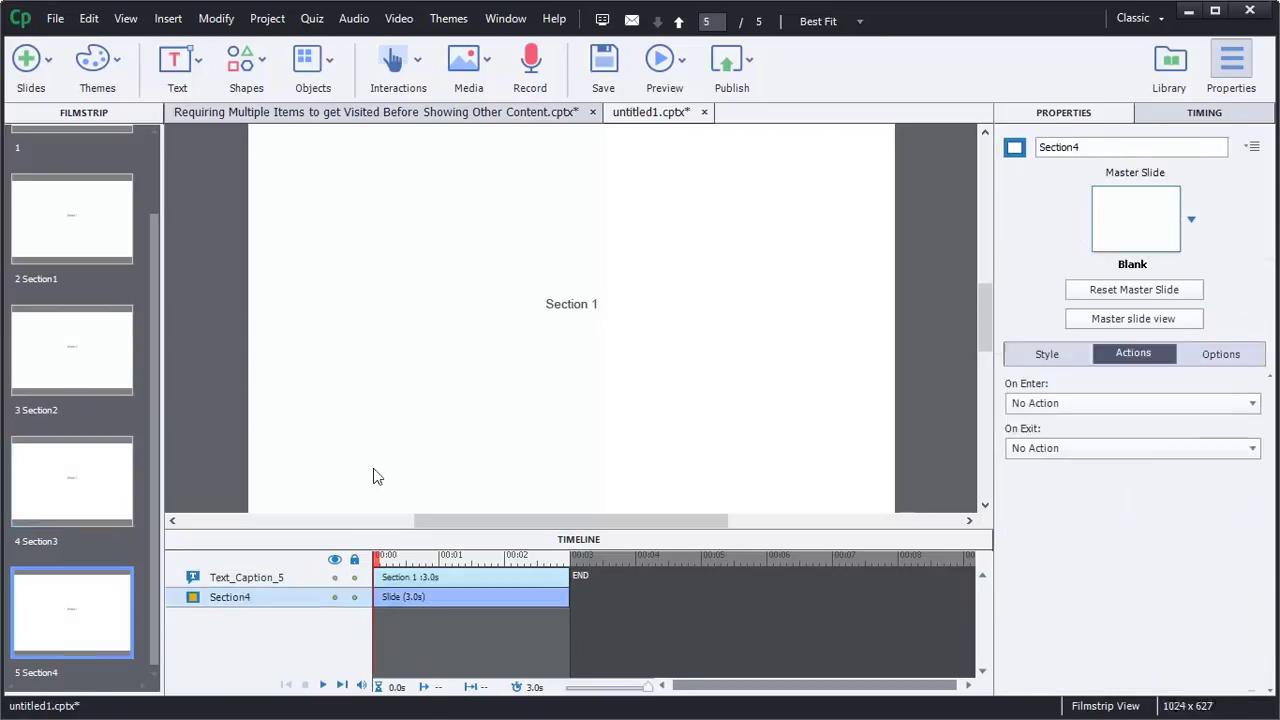
{"action": "left_click", "coordinate": [580, 298]}
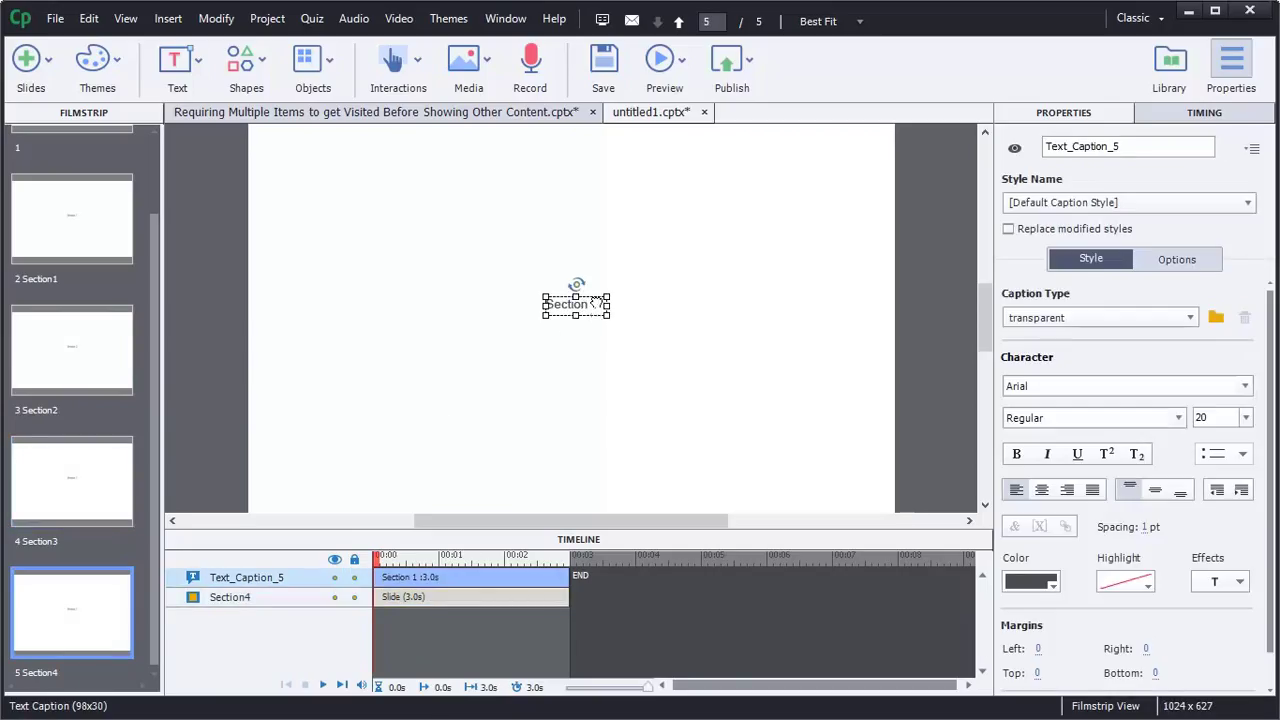
{"action": "double_click", "coordinate": [597, 304]}
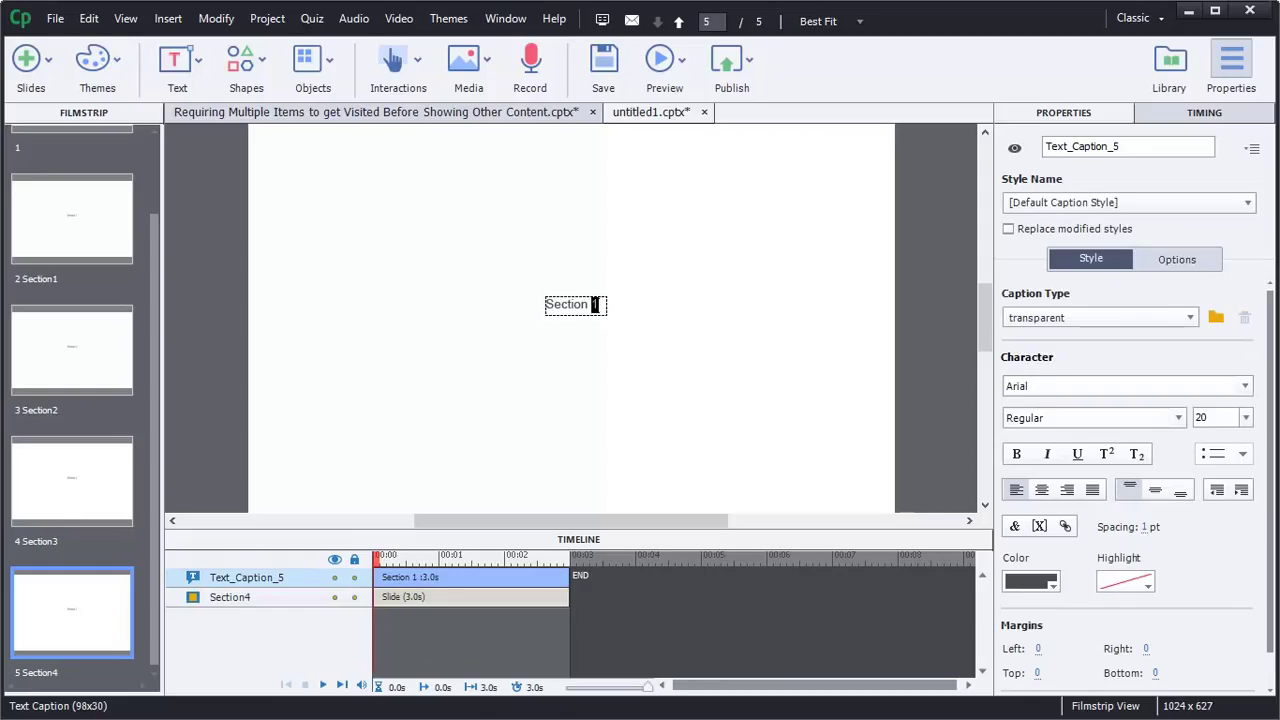
{"action": "left_click", "coordinate": [560, 400]}
Name the first slide, which holds the section buttons, Menu
{"action": "left_click", "coordinate": [63, 243]}
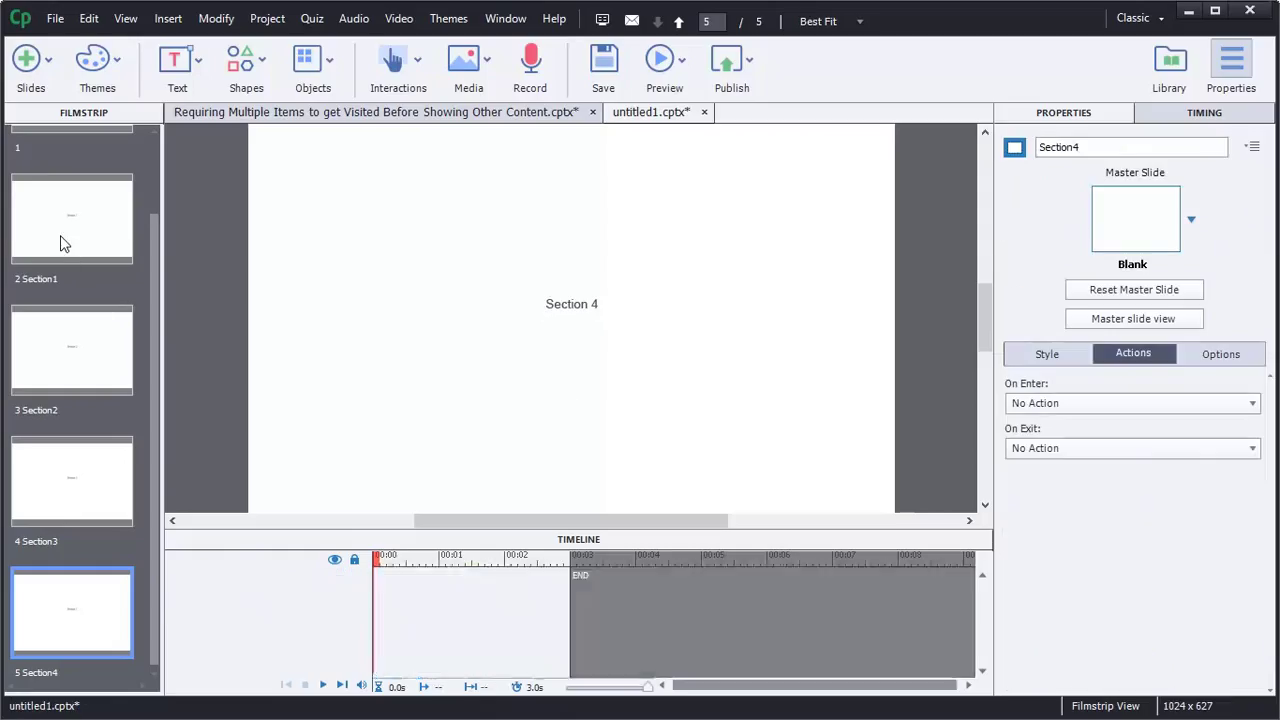
{"action": "left_click", "coordinate": [108, 206]}
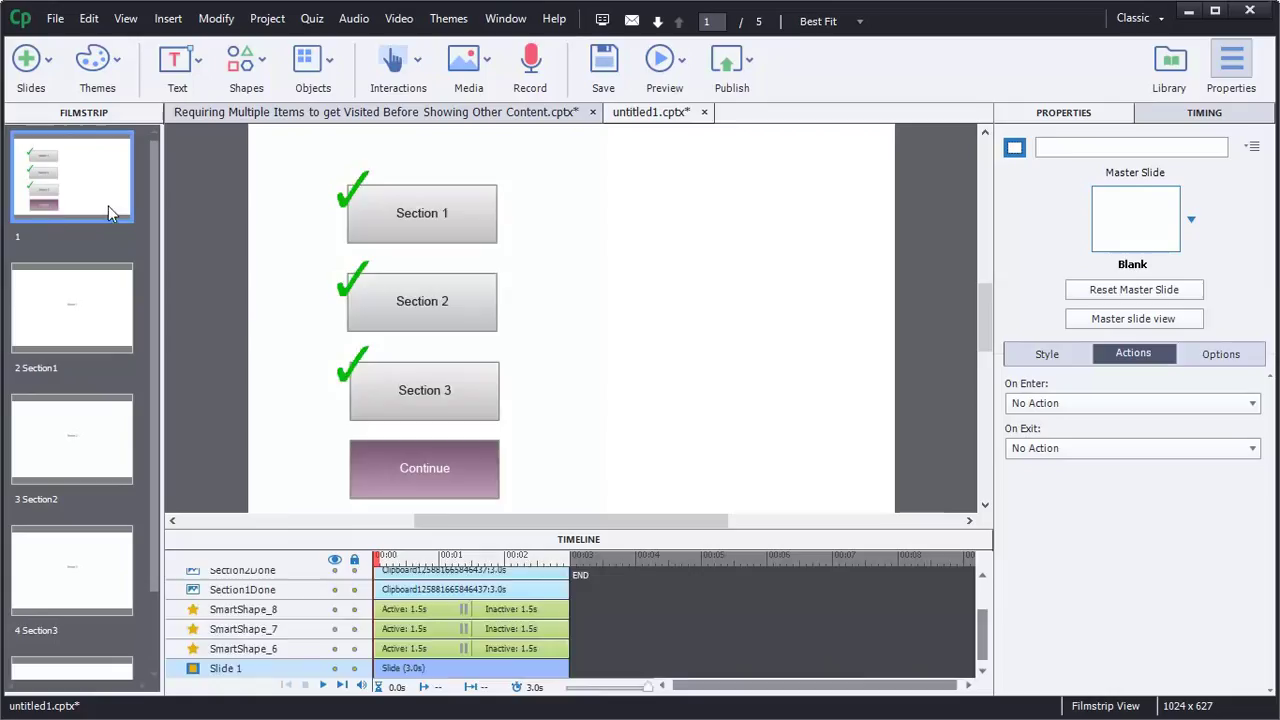
{"action": "left_click", "coordinate": [108, 302]}
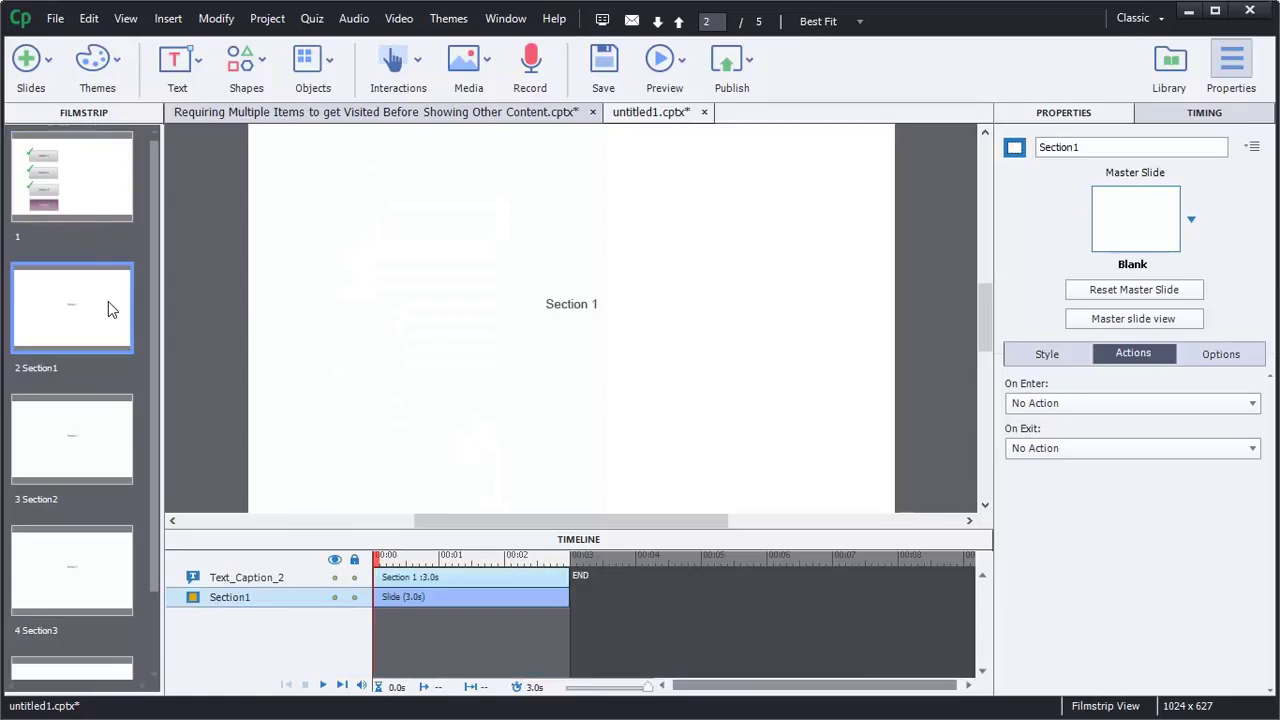
{"action": "left_click", "coordinate": [90, 219]}
{"action": "left_click", "coordinate": [1060, 147]}
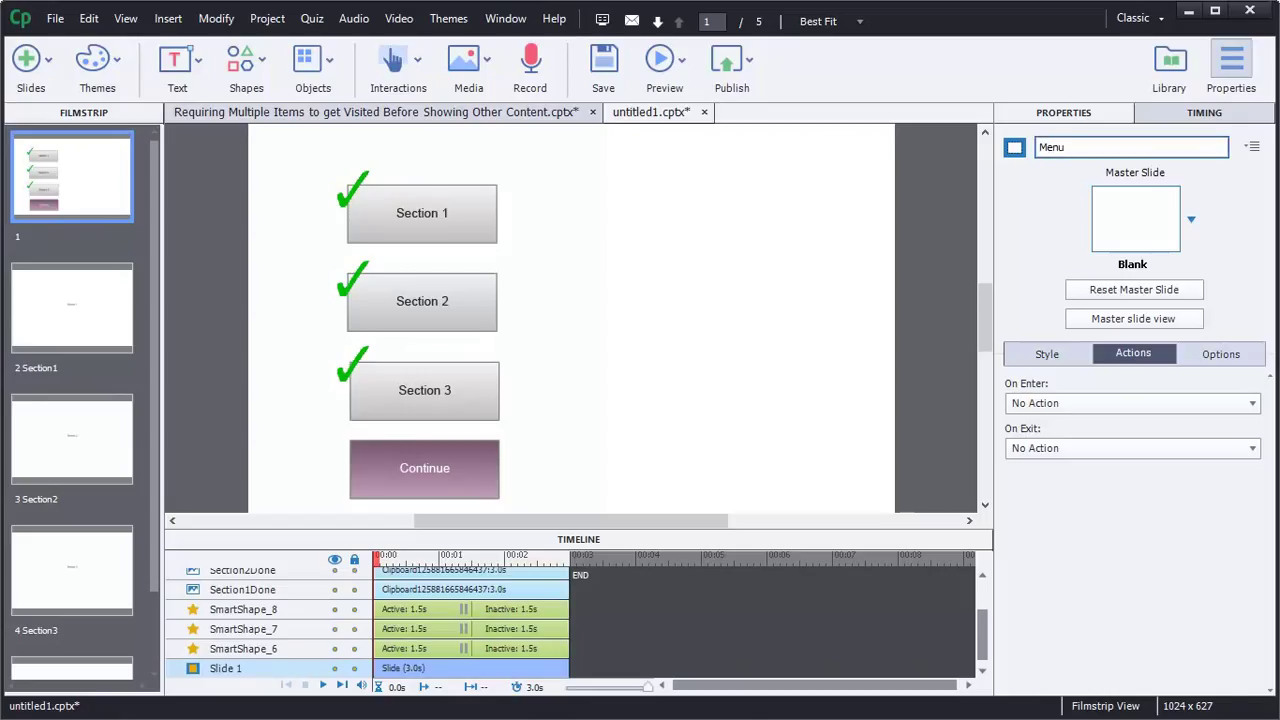
{"action": "key", "text": "Return"}
Copy the Section 1 button from the Menu slide onto the Section1 slide and place it just below the caption
{"action": "left_click", "coordinate": [101, 346]}
{"action": "left_click", "coordinate": [75, 180]}
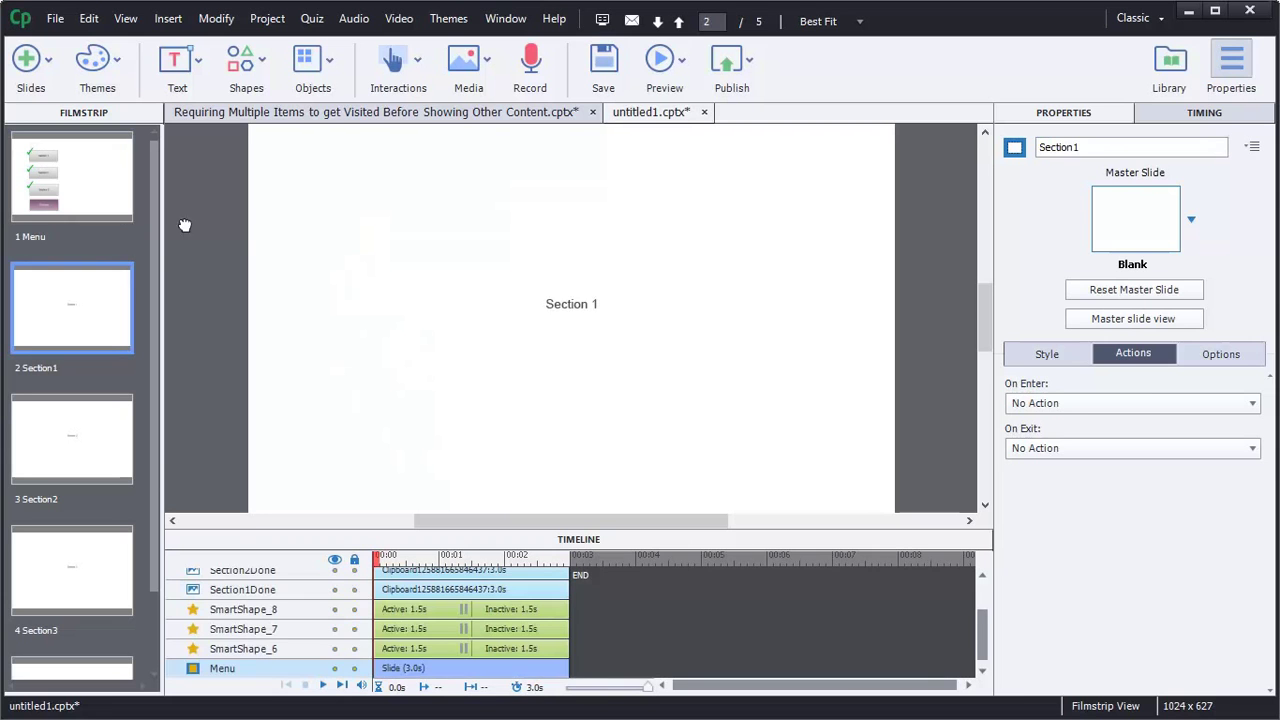
{"action": "left_click", "coordinate": [444, 232]}
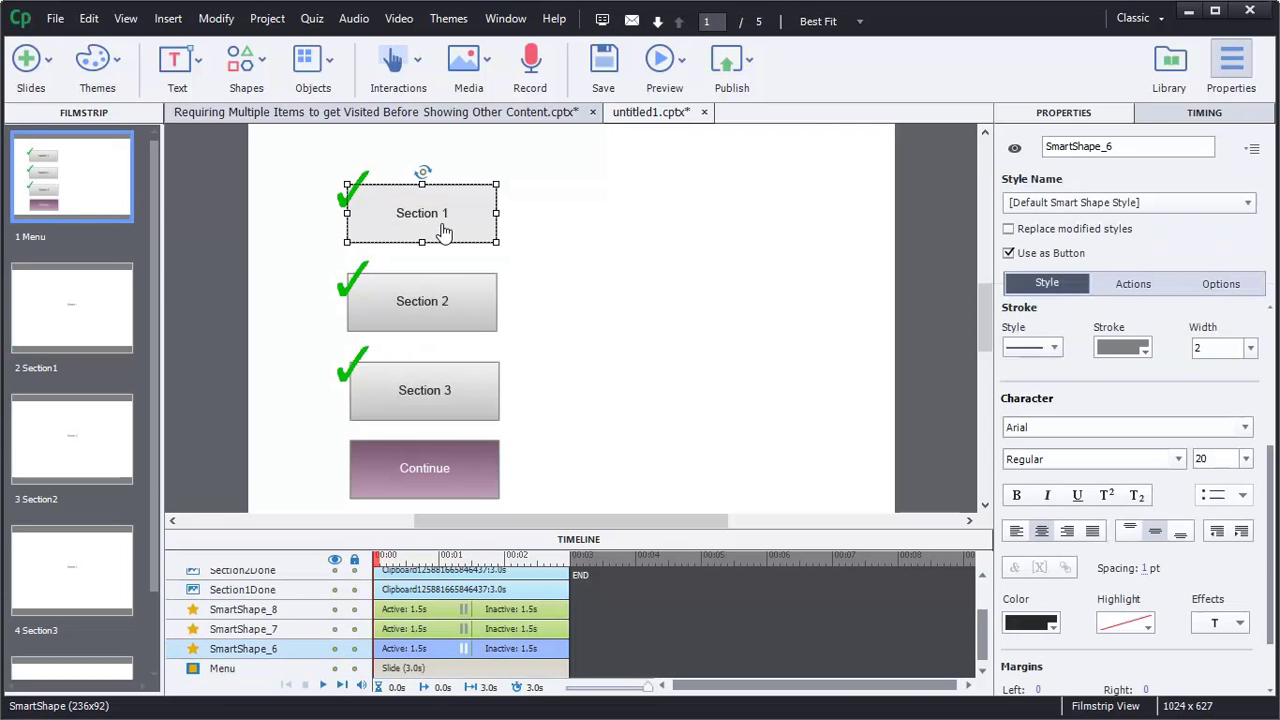
{"action": "left_click", "coordinate": [60, 335]}
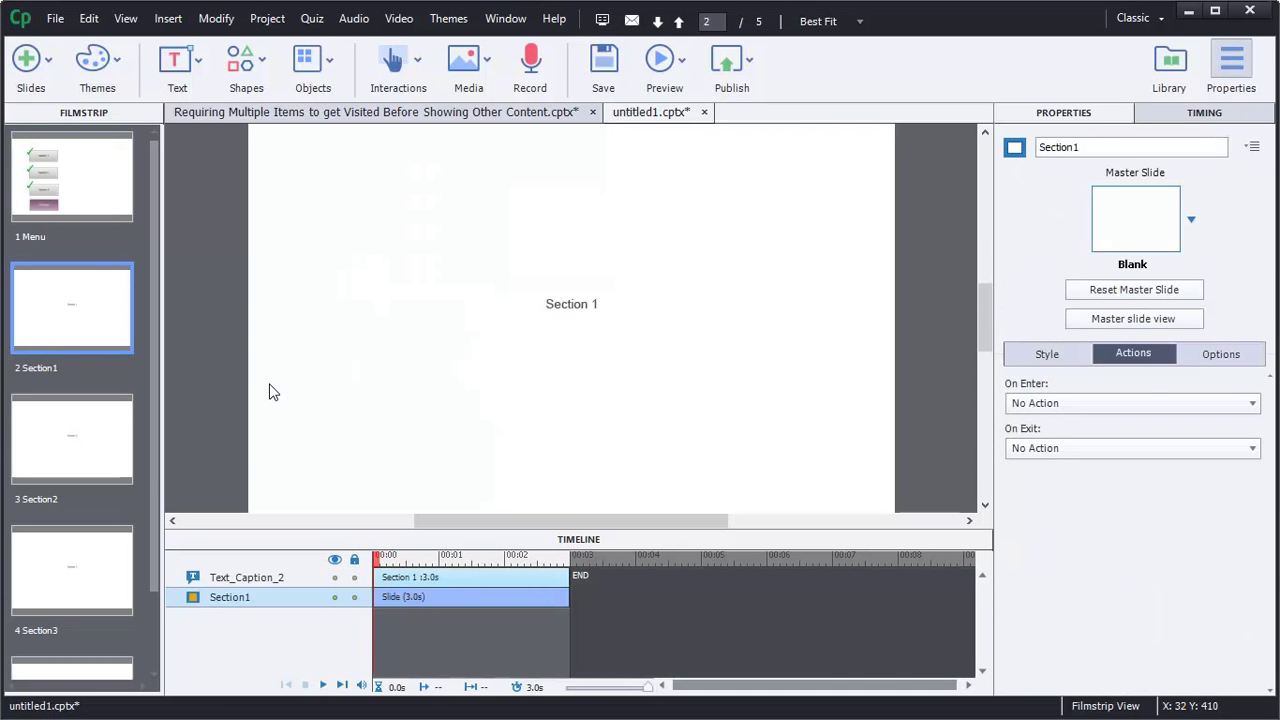
{"action": "key", "text": "ctrl+v"}
{"action": "left_click_drag", "start_coordinate": [443, 206], "coordinate": [595, 346]}
Change the label of the button on the Section1 slide to "Back to Menu"
{"action": "double_click", "coordinate": [596, 348]}
{"action": "key", "text": "ctrl+a"}
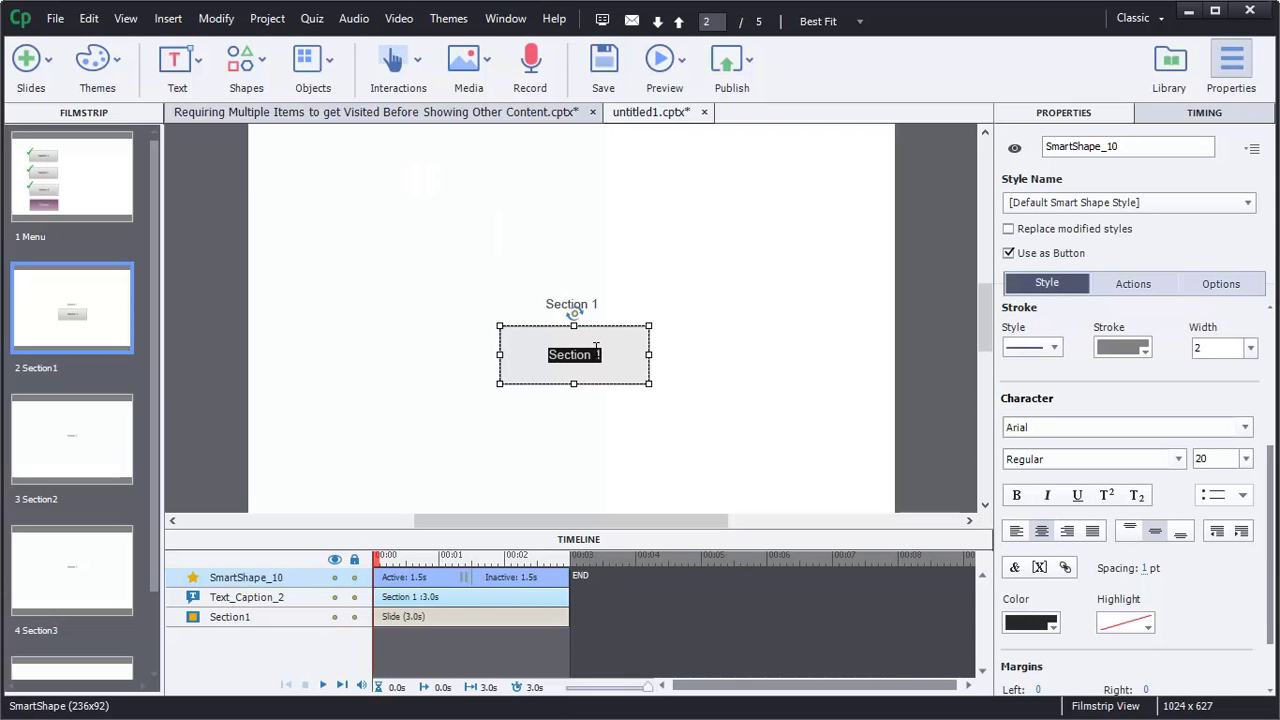
{"action": "type", "text": "Back to Menu"}
{"action": "left_click", "coordinate": [611, 424]}
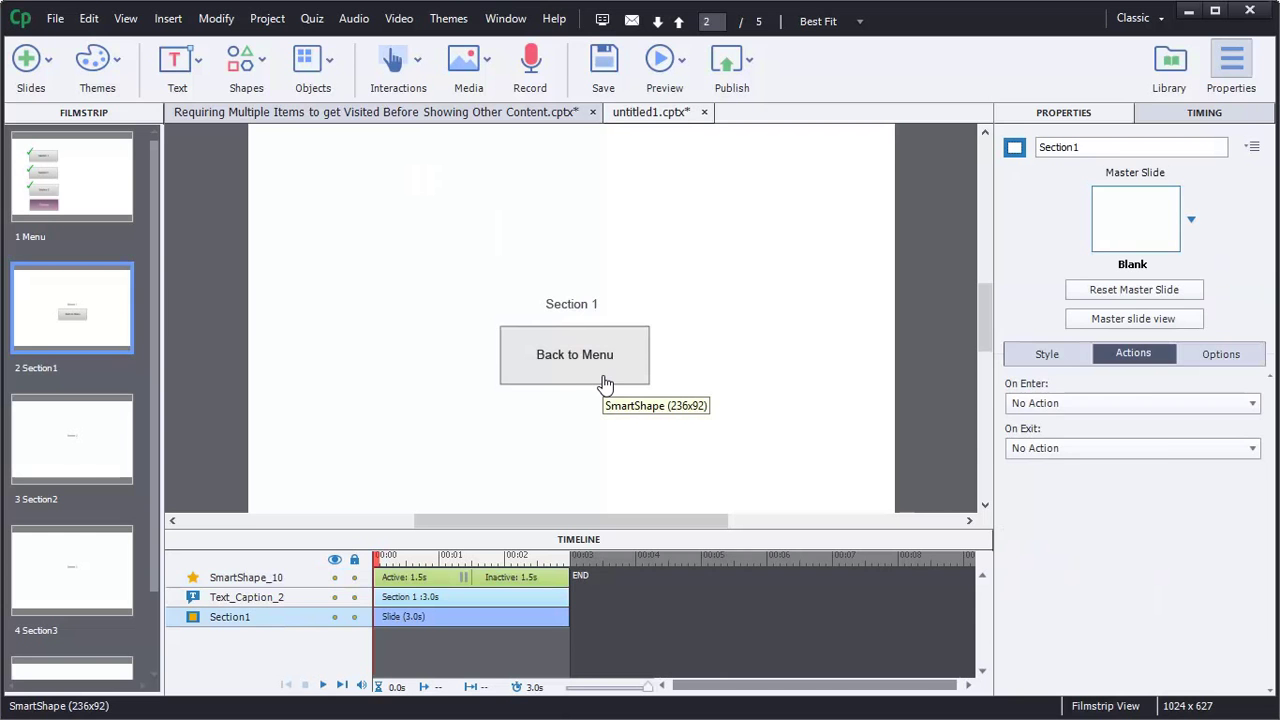
Copy the Back to Menu button onto the Section2 and Section3 slides
{"action": "left_click", "coordinate": [605, 385]}
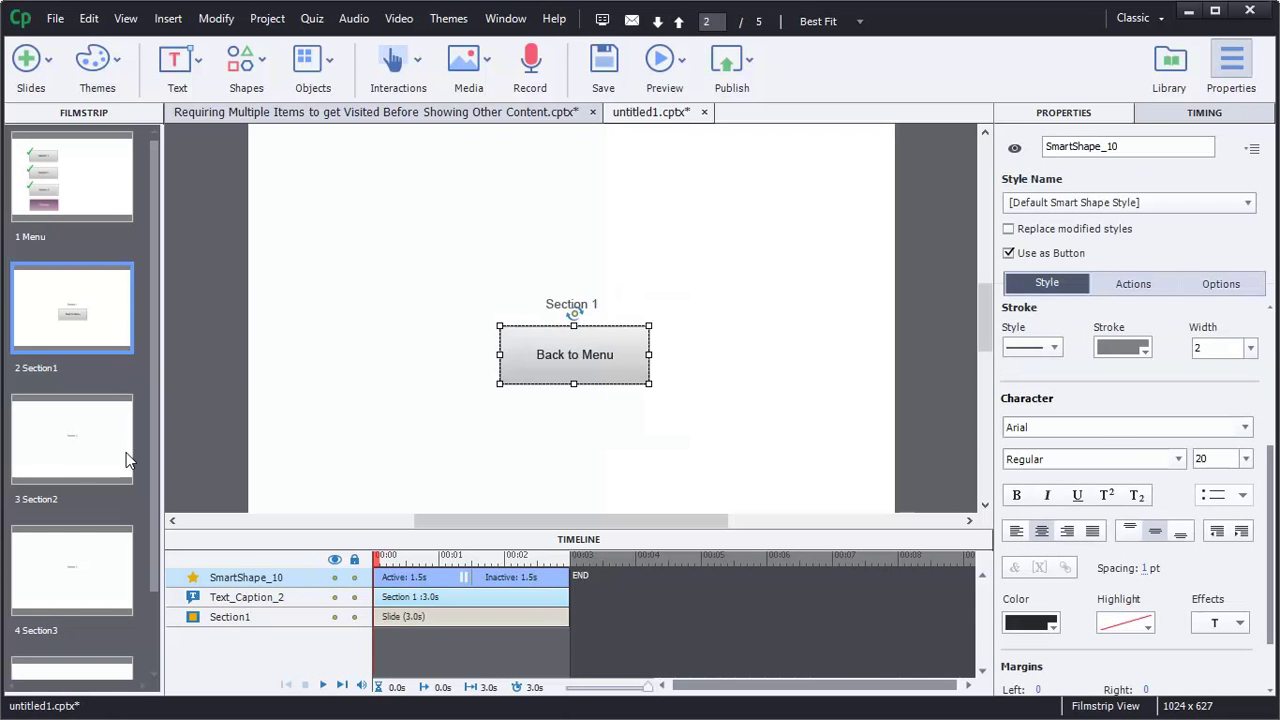
{"action": "left_click", "coordinate": [92, 466]}
{"action": "key", "text": "ctrl+v"}
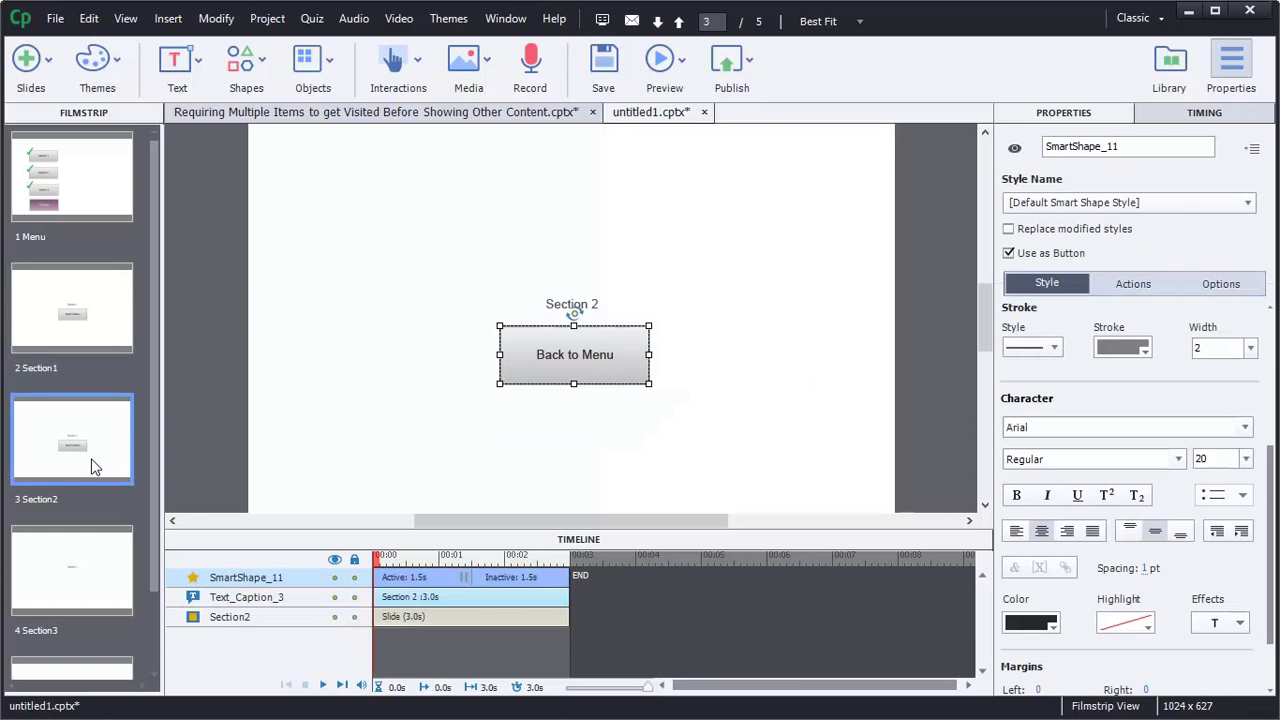
{"action": "left_click", "coordinate": [100, 581]}
{"action": "key", "text": "ctrl+v"}
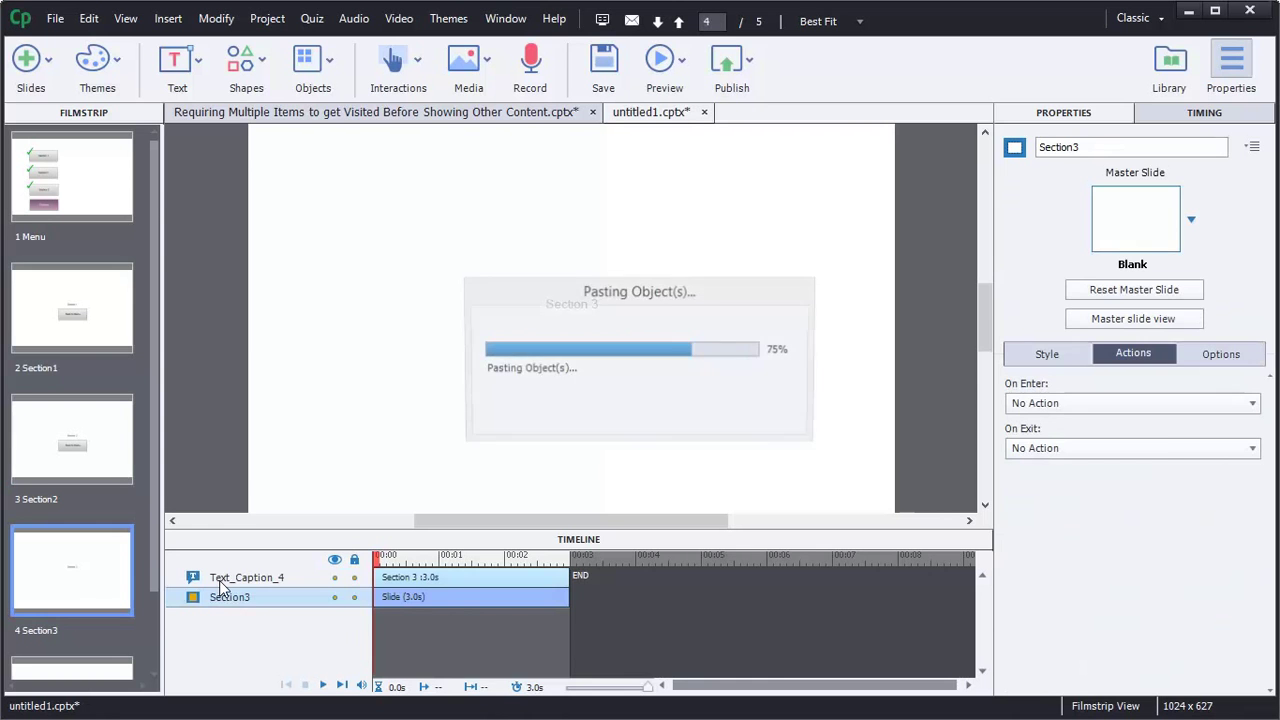
{"action": "scroll", "coordinate": [89, 569], "scroll_direction": "down", "scroll_amount": 2}
{"action": "left_click", "coordinate": [89, 572]}
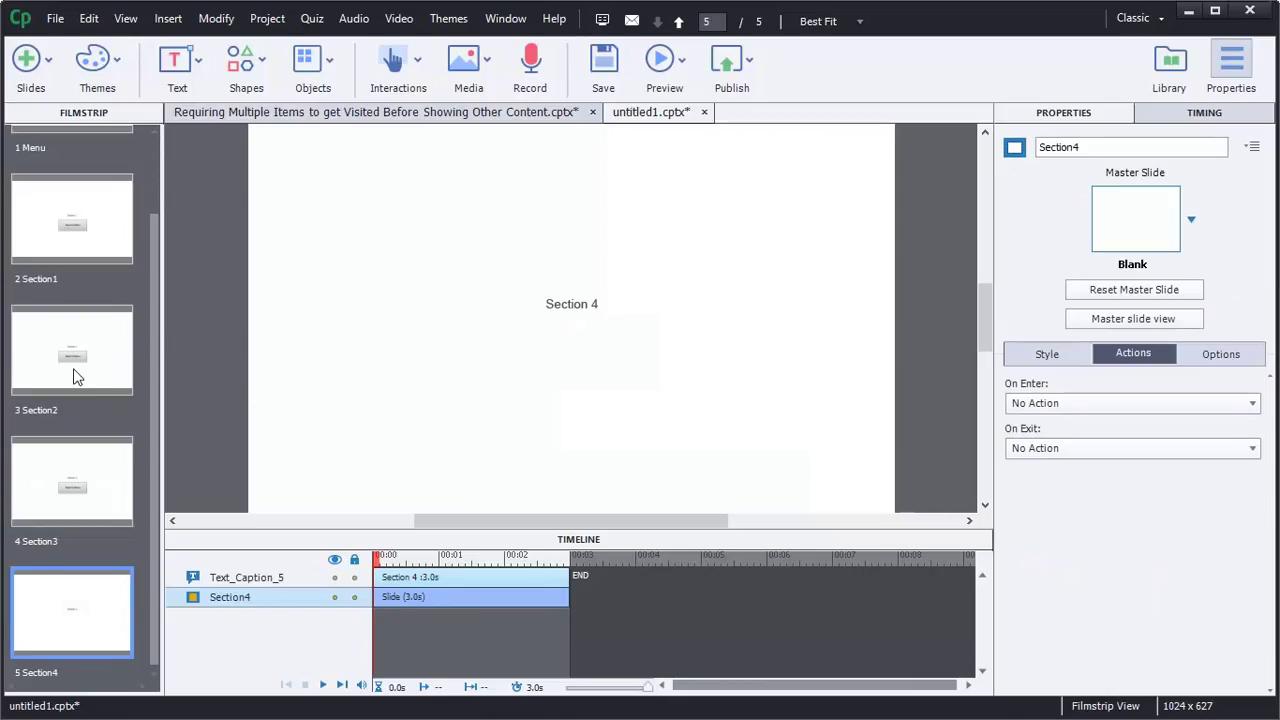
Set the Section 1 button on the Menu slide to jump to slide 2 Section1 on success
{"action": "scroll", "coordinate": [73, 376], "scroll_direction": "up", "scroll_amount": 1}
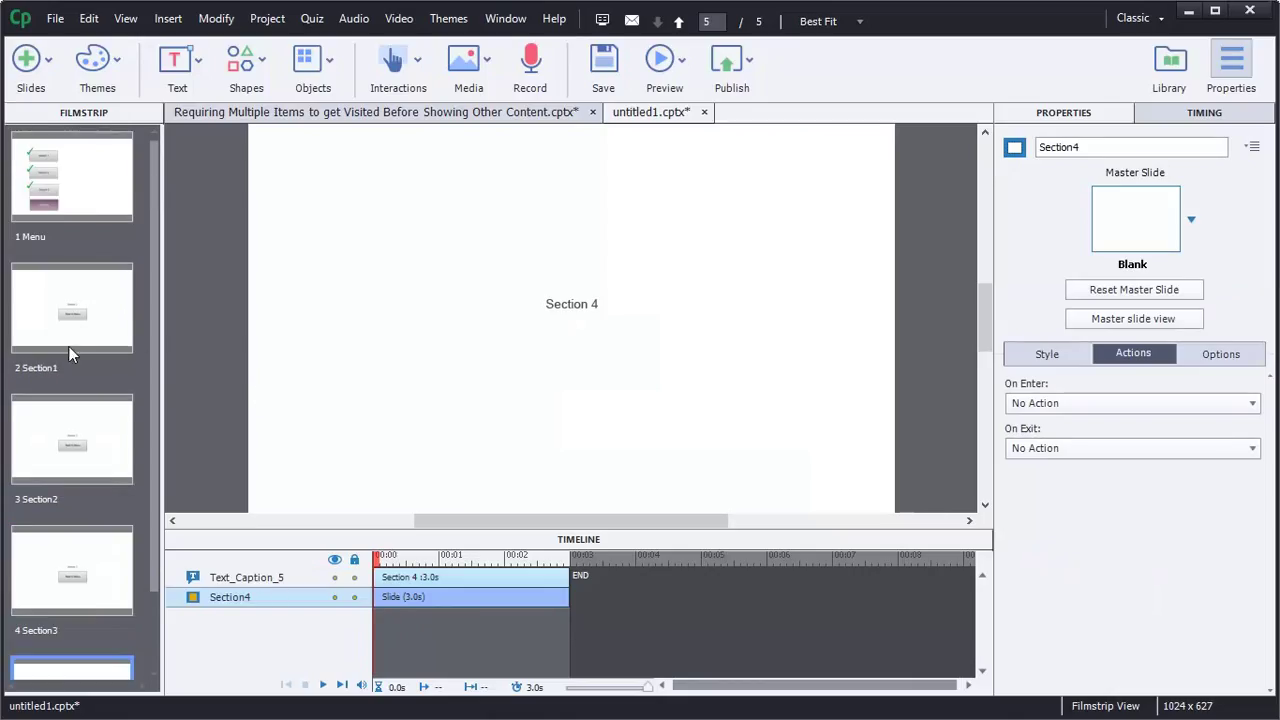
{"action": "left_click", "coordinate": [68, 346]}
{"action": "left_click", "coordinate": [72, 158]}
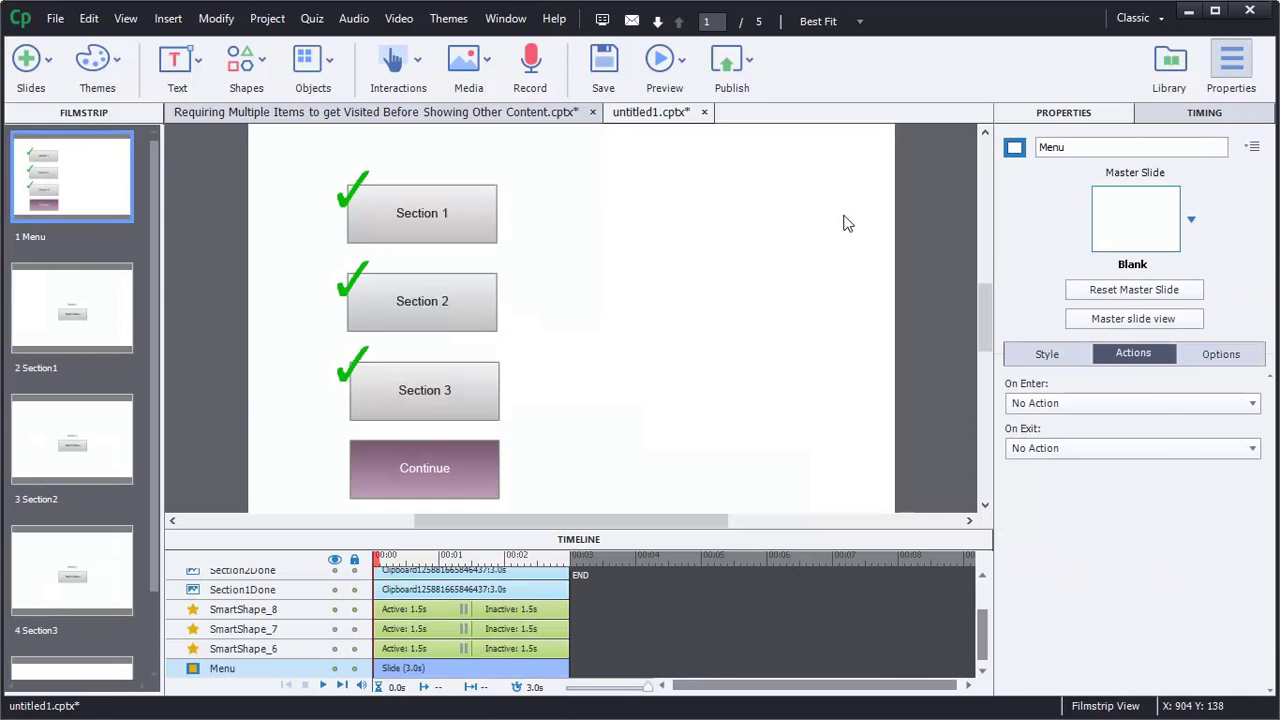
{"action": "left_click", "coordinate": [420, 216]}
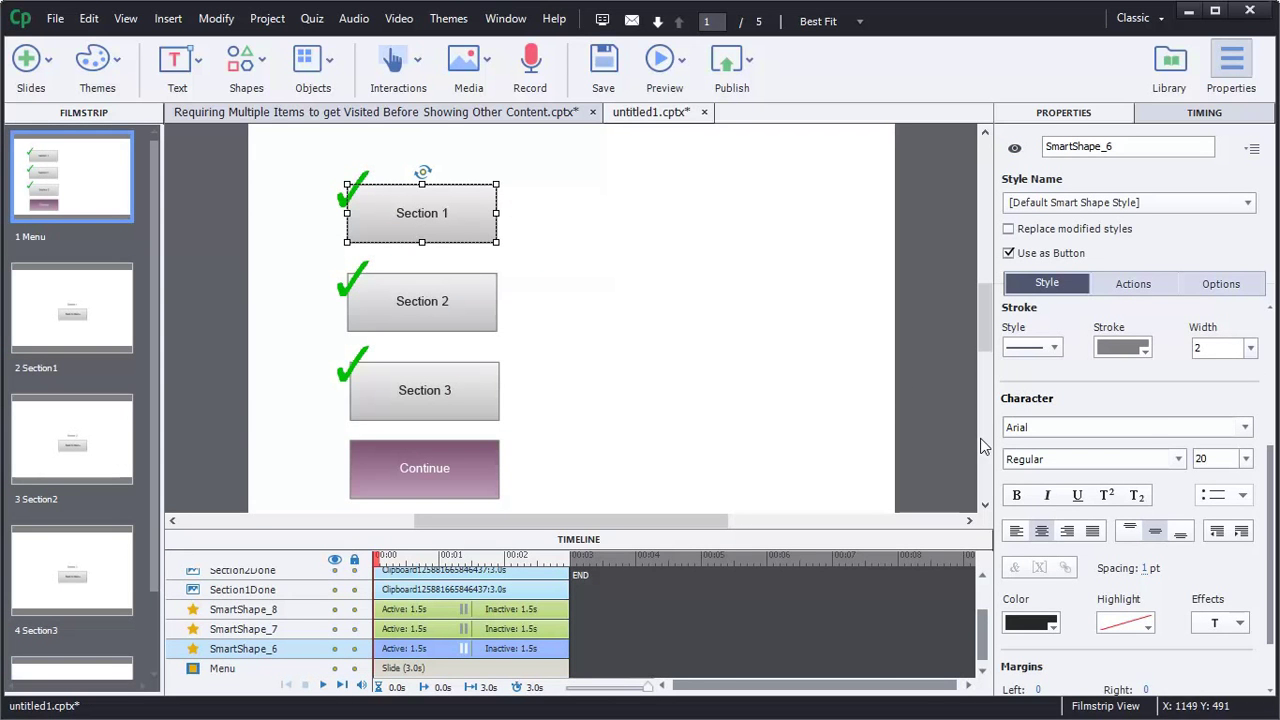
{"action": "left_click", "coordinate": [1120, 283]}
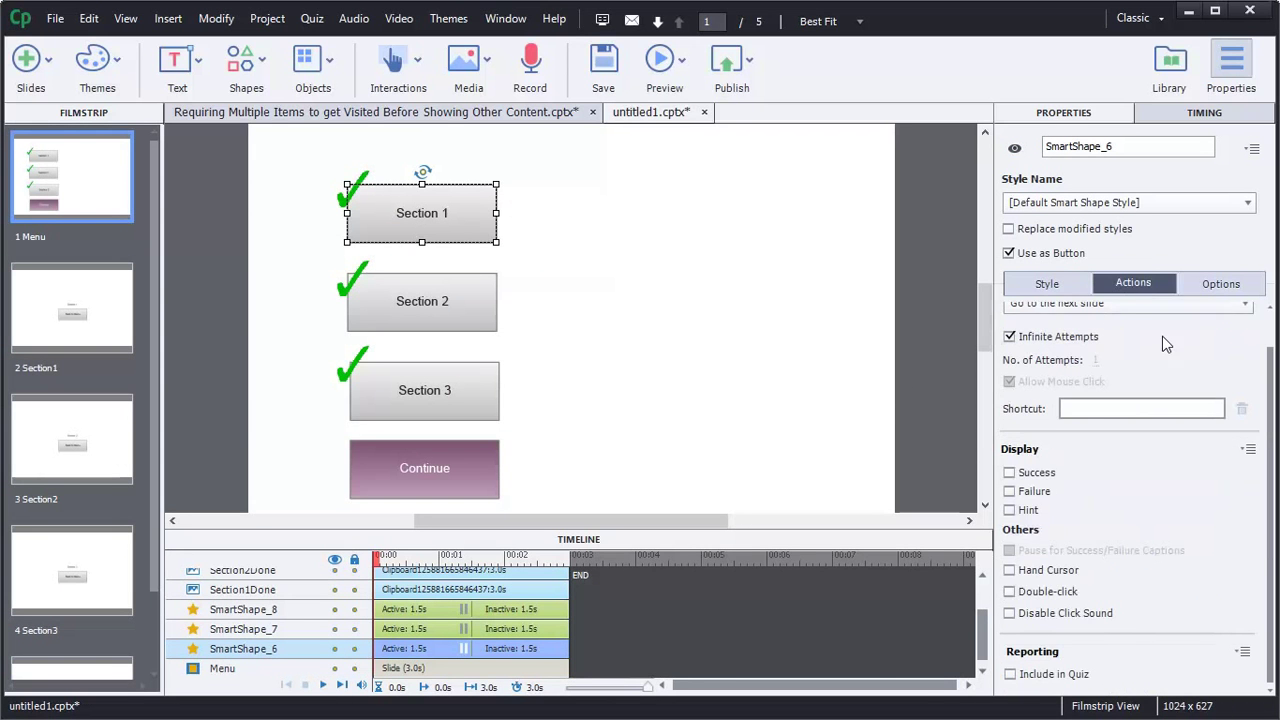
{"action": "scroll", "coordinate": [1262, 388], "scroll_direction": "up", "scroll_amount": 1}
{"action": "left_click", "coordinate": [1128, 350]}
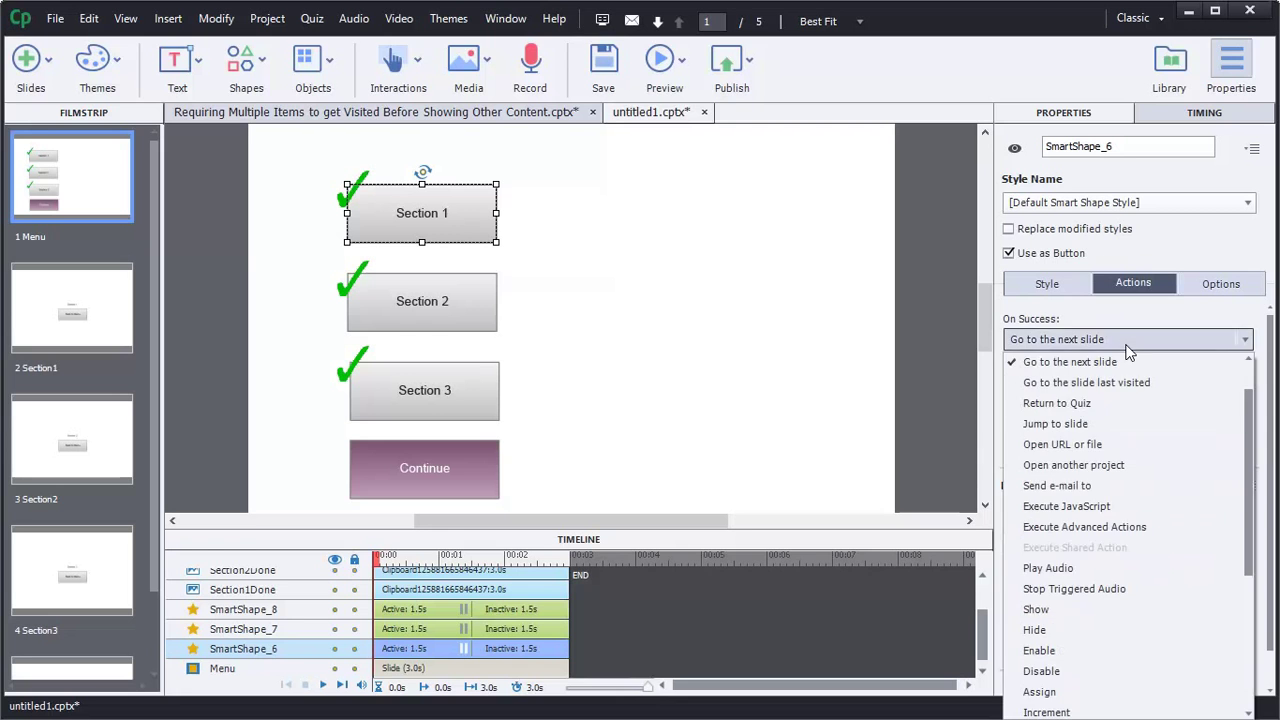
{"action": "left_click", "coordinate": [1100, 408]}
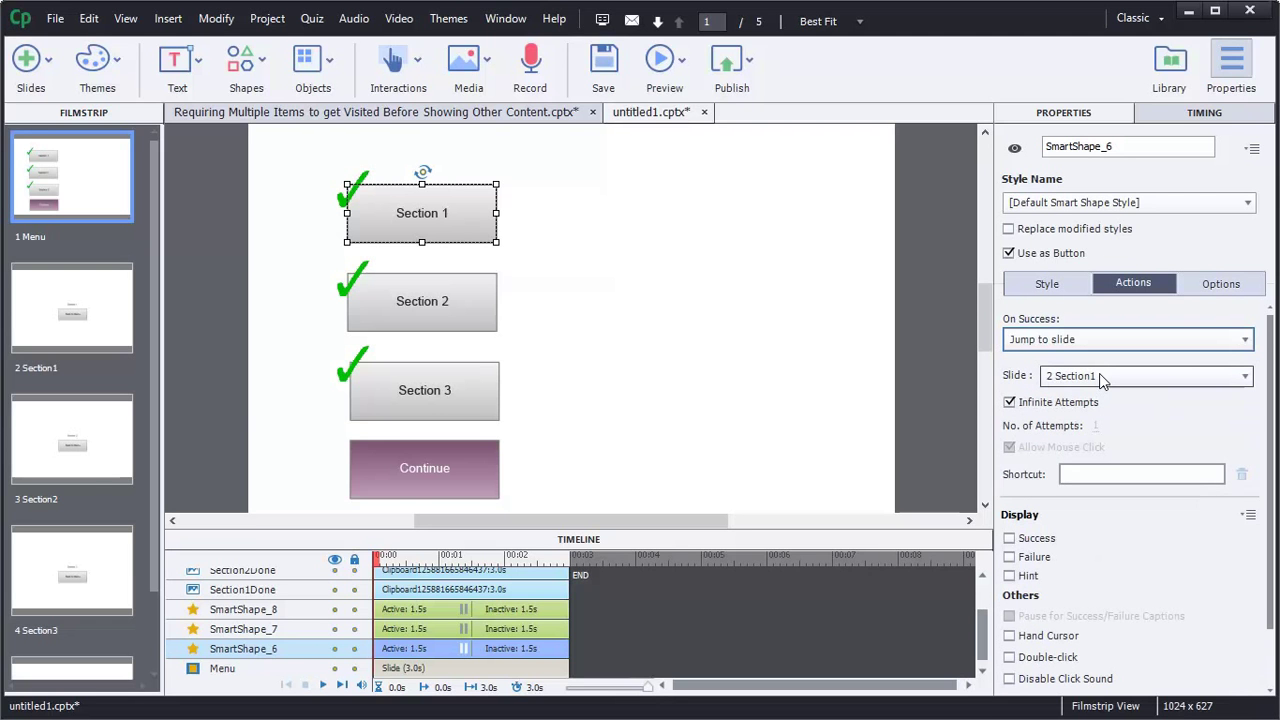
Set the Section 2 button on the Menu slide to jump to slide 3 Section2 on success
{"action": "left_click", "coordinate": [446, 306]}
{"action": "left_click", "coordinate": [1163, 340]}
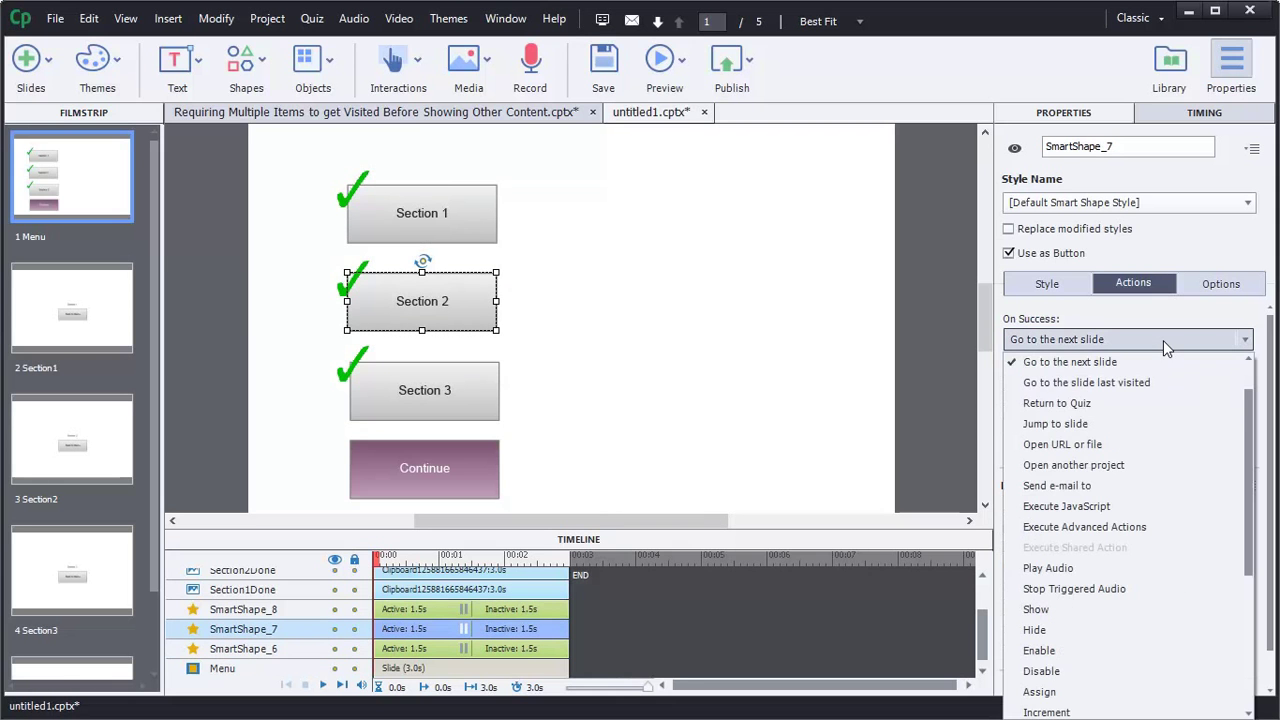
{"action": "left_click", "coordinate": [1107, 424]}
{"action": "left_click", "coordinate": [1110, 384]}
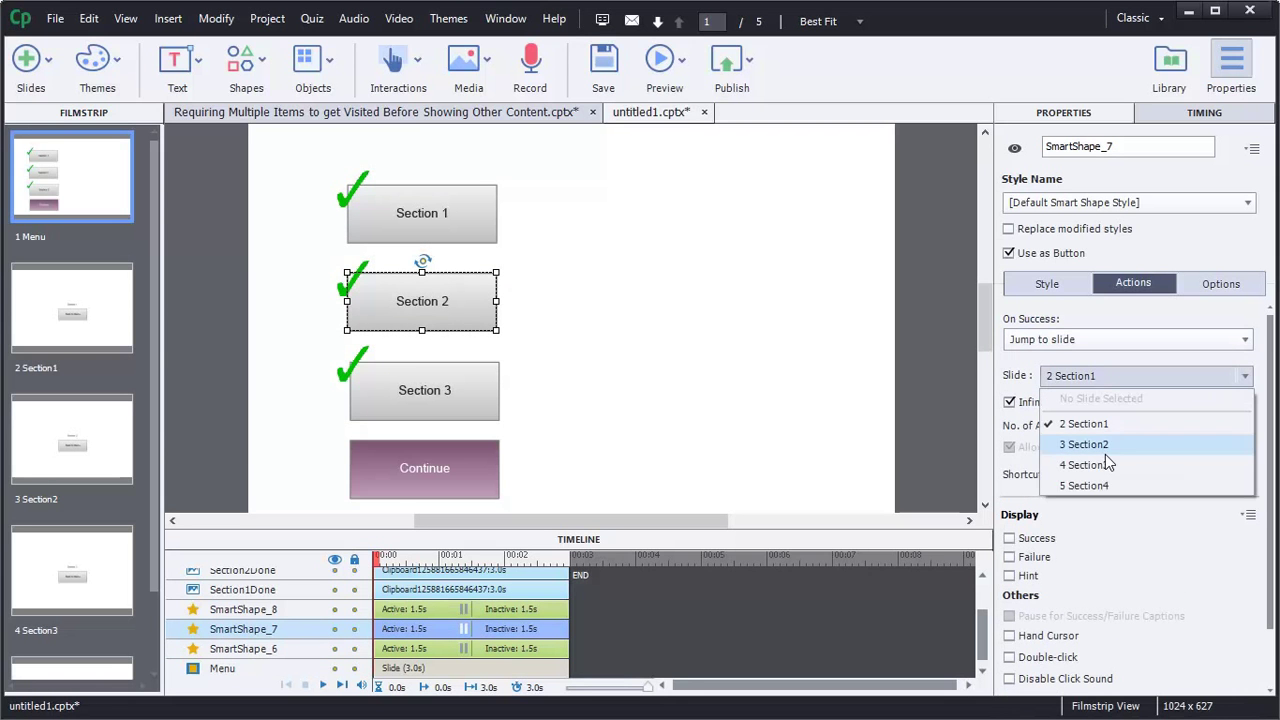
{"action": "left_click", "coordinate": [1104, 452]}
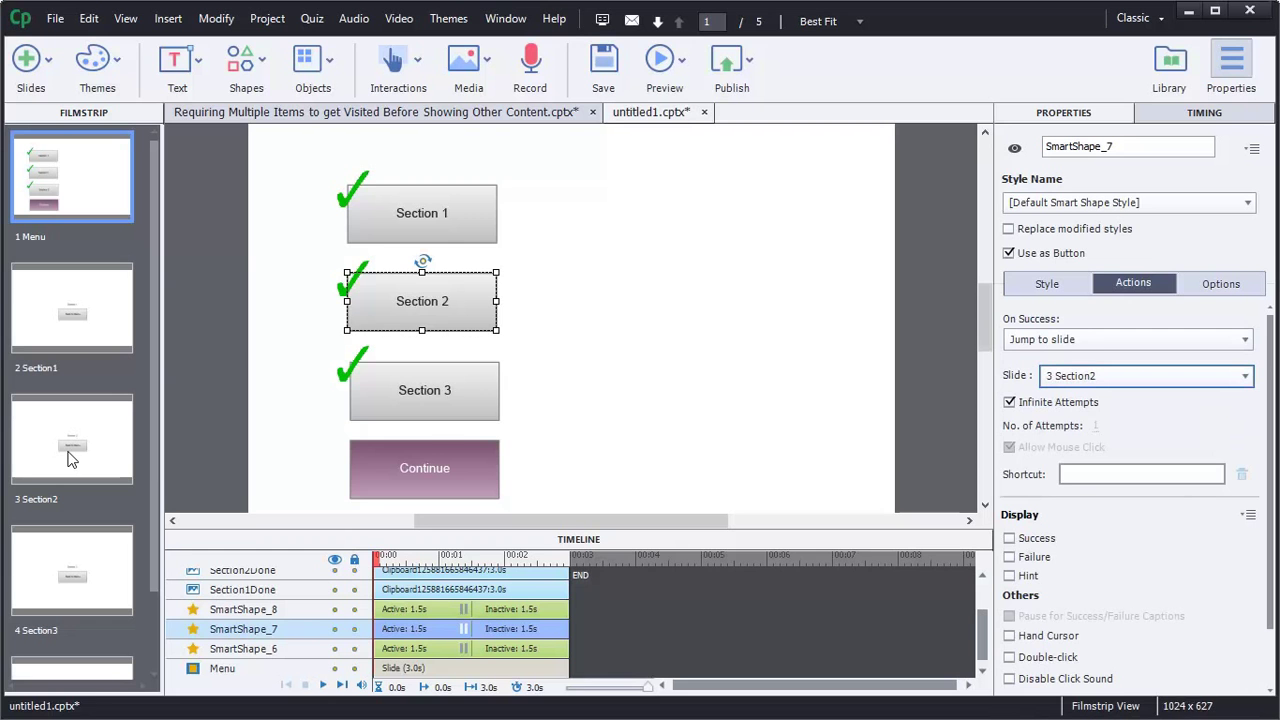
Set the Section 3 button on the Menu slide to jump to slide 4 Section3 on success
{"action": "left_click", "coordinate": [424, 395]}
{"action": "left_click", "coordinate": [1120, 339]}
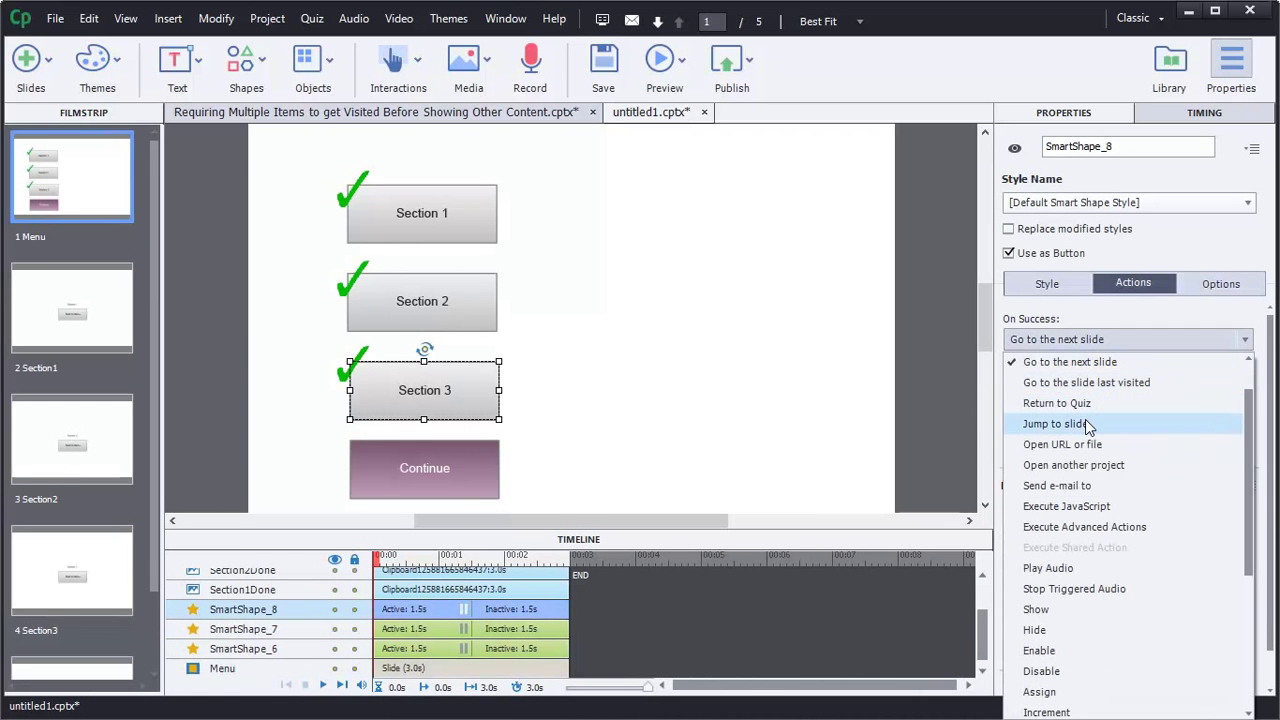
{"action": "left_click", "coordinate": [1088, 423]}
{"action": "left_click", "coordinate": [1106, 378]}
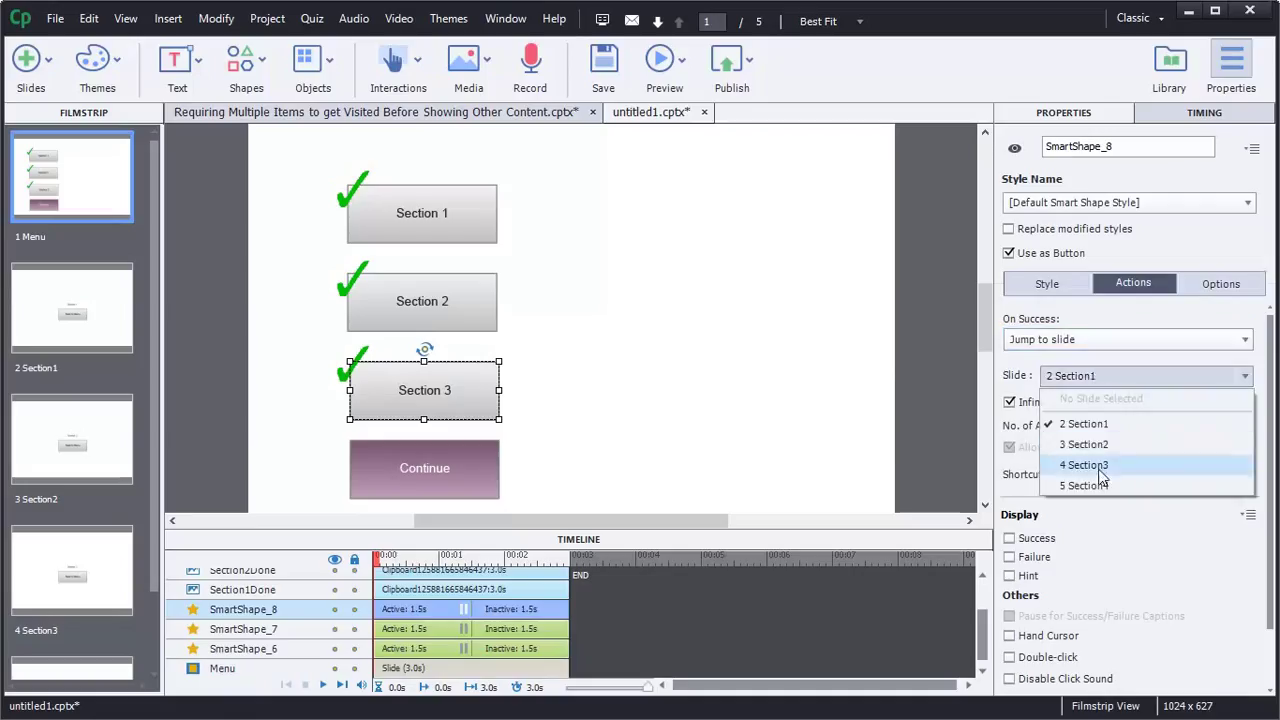
{"action": "left_click", "coordinate": [1088, 465]}
{"action": "left_click", "coordinate": [727, 438]}
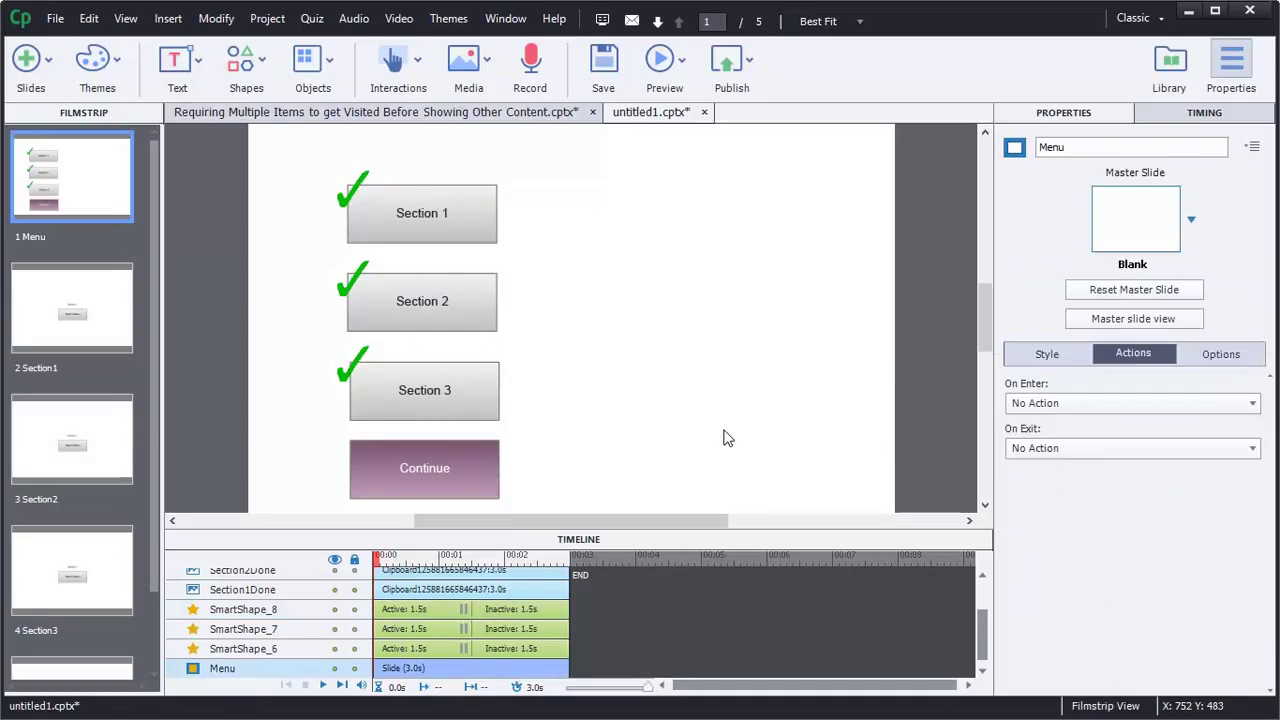
Set the Continue button on the Menu slide to jump to slide 5 Section4 on success
{"action": "left_click", "coordinate": [482, 480]}
{"action": "left_click", "coordinate": [1050, 340]}
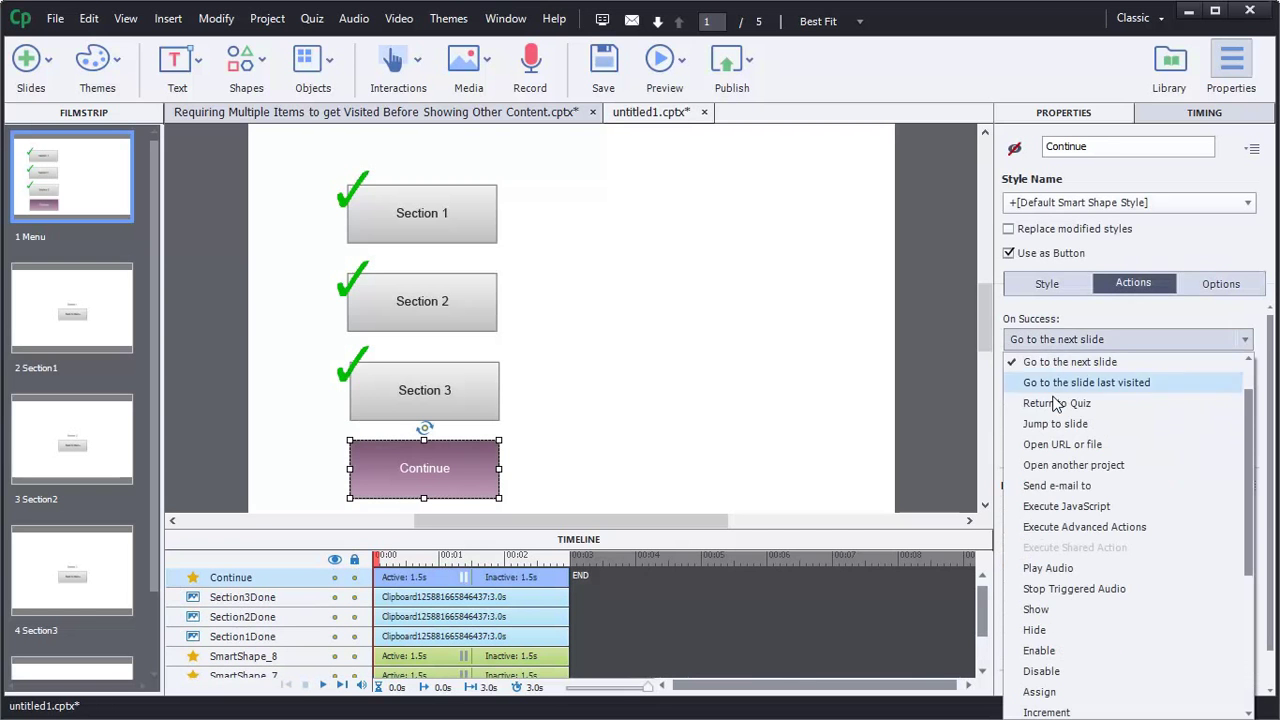
{"action": "left_click", "coordinate": [1060, 420]}
{"action": "left_click", "coordinate": [1080, 376]}
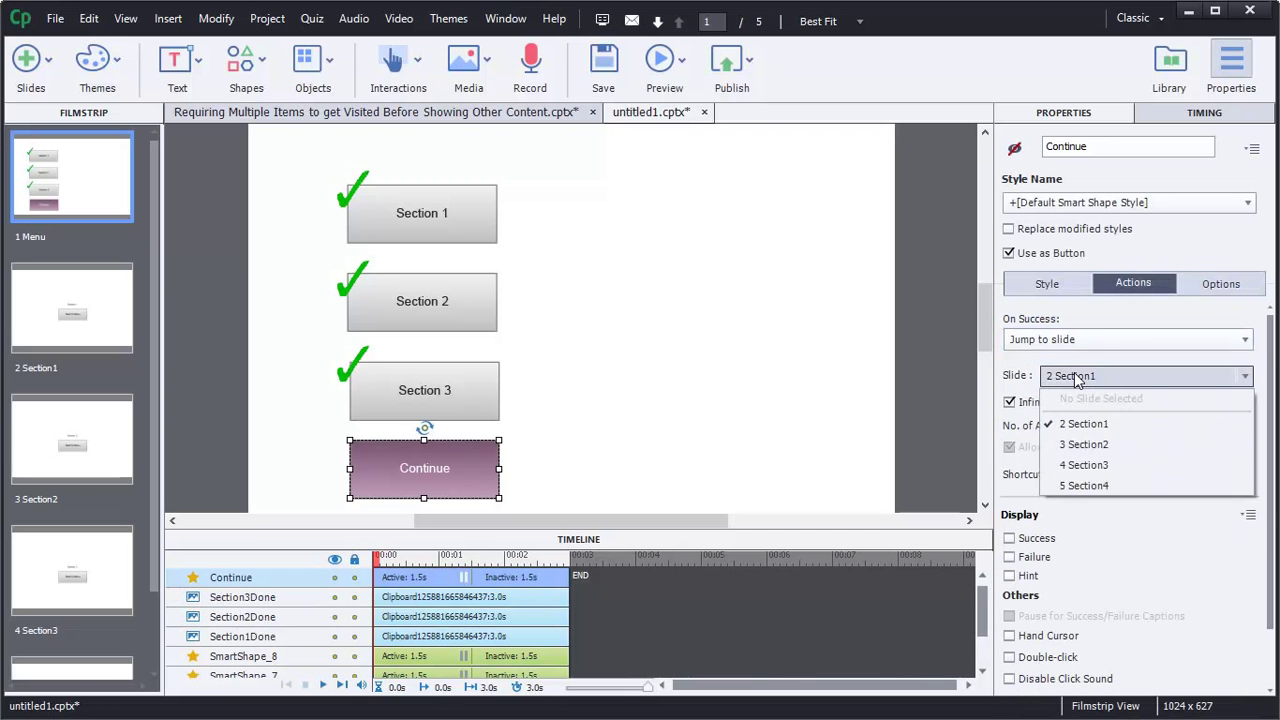
{"action": "left_click", "coordinate": [1085, 488]}
{"action": "left_click", "coordinate": [815, 465]}
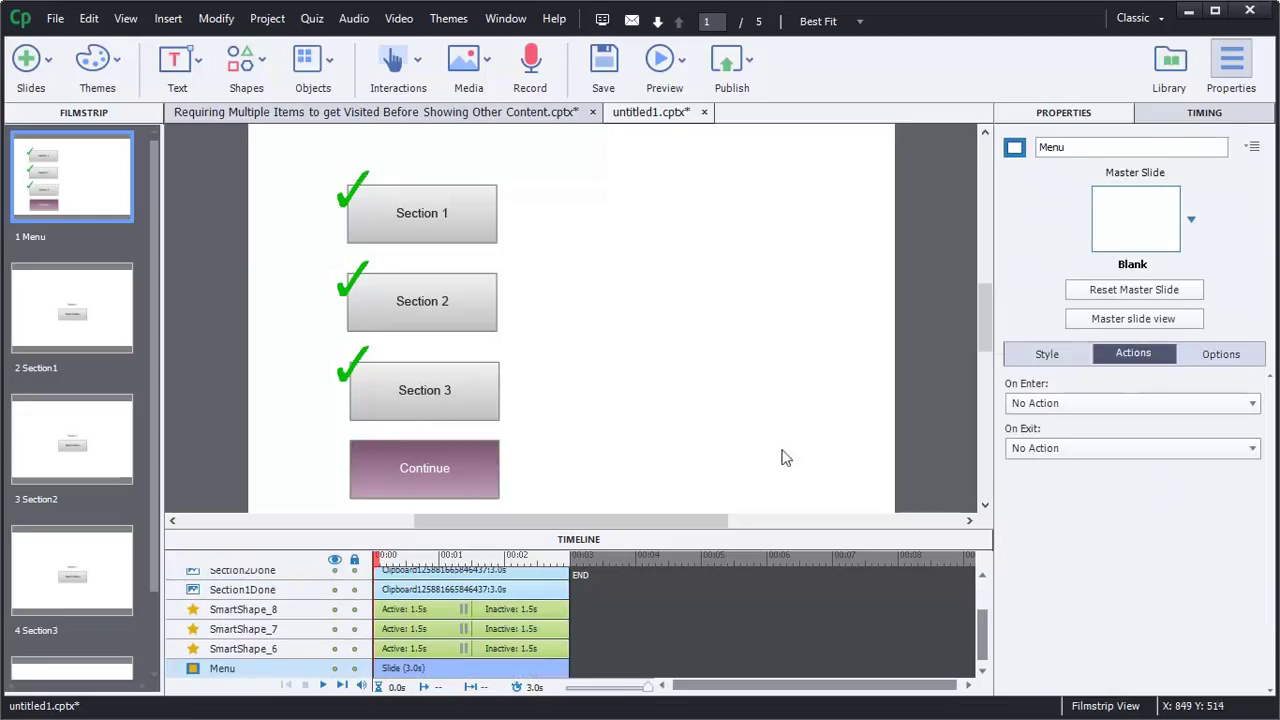
Set the Back to Menu button on the Section1 slide to jump to slide 1 Menu on success
{"action": "left_click", "coordinate": [50, 316]}
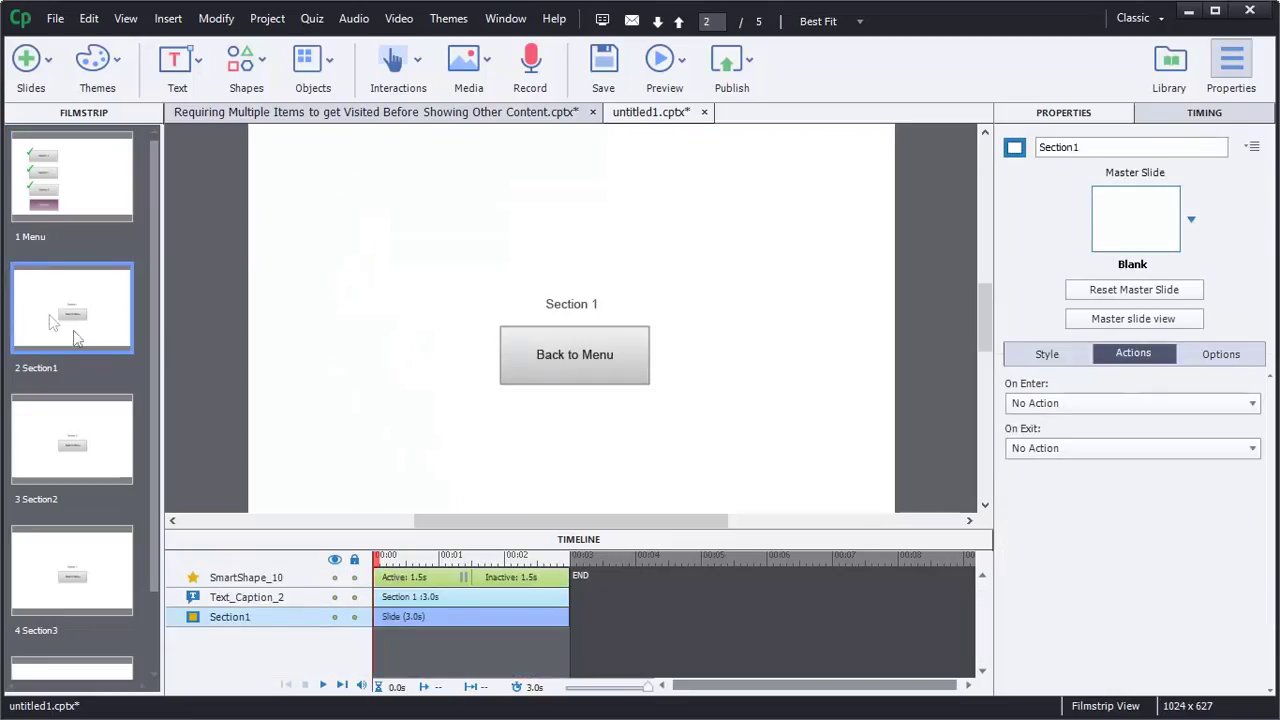
{"action": "left_click", "coordinate": [529, 372]}
{"action": "left_click", "coordinate": [1040, 339]}
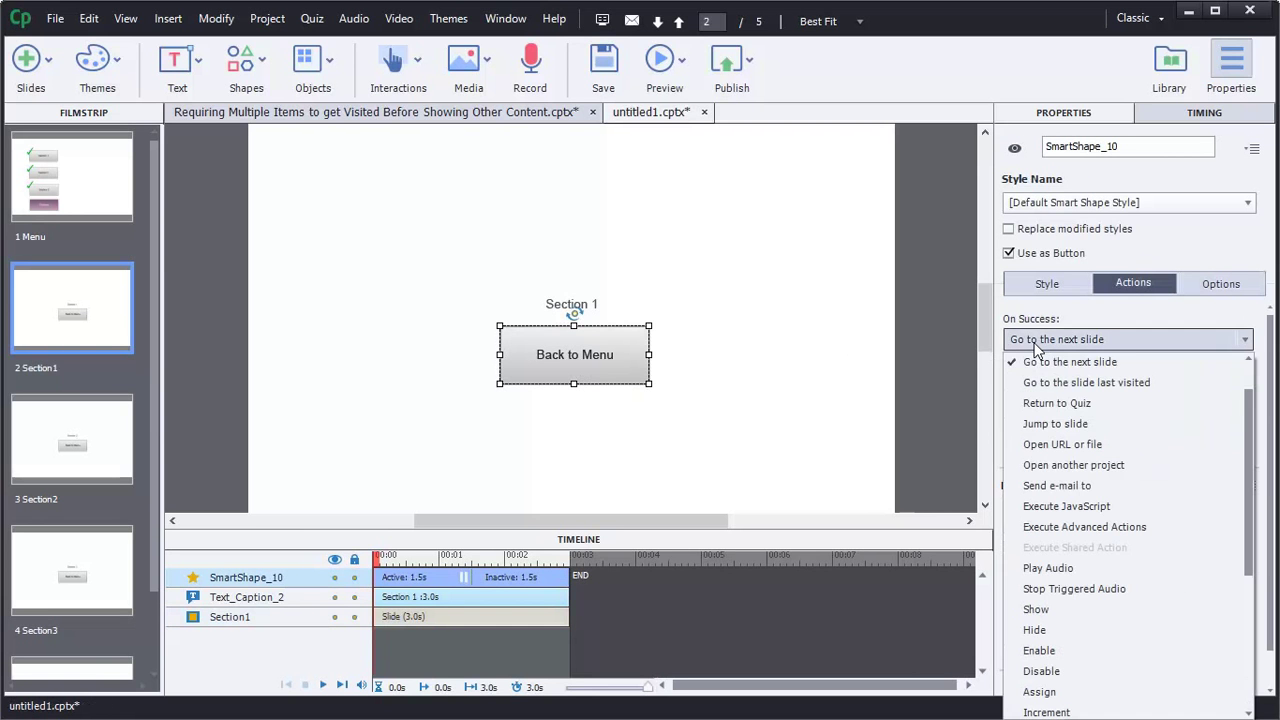
{"action": "scroll", "coordinate": [1040, 385], "scroll_direction": "up", "scroll_amount": 1}
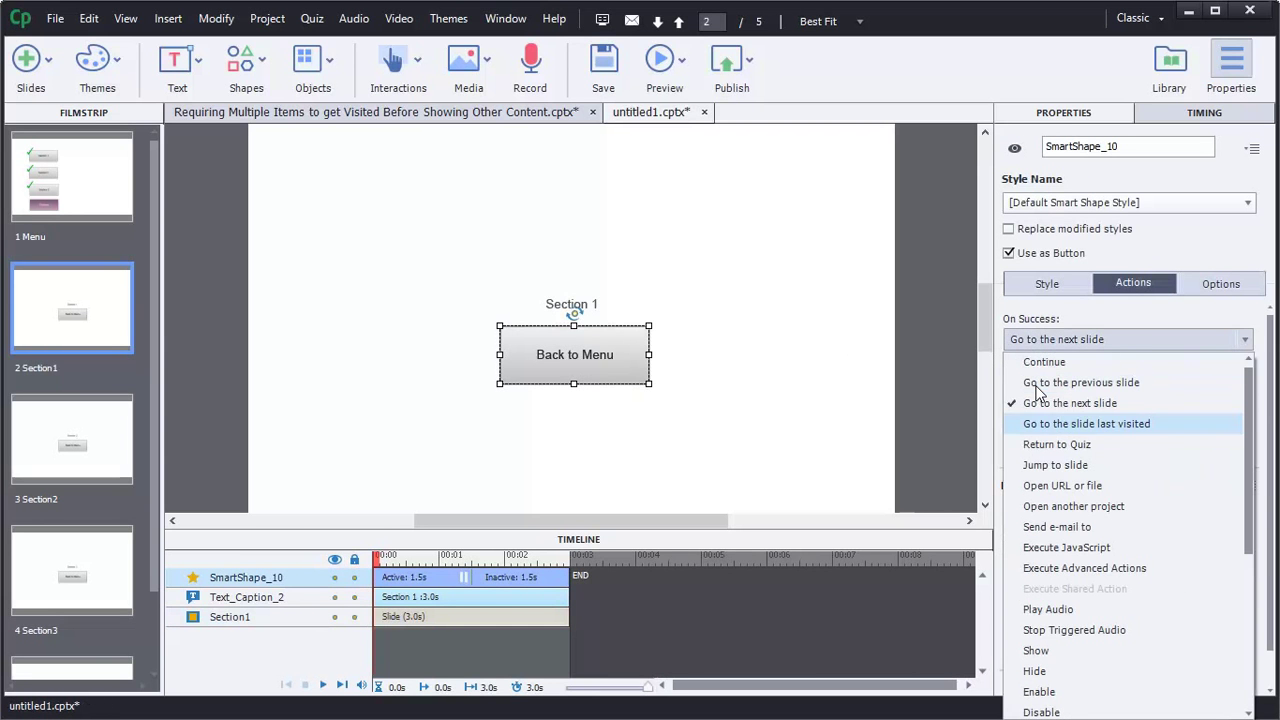
{"action": "left_click", "coordinate": [1048, 466]}
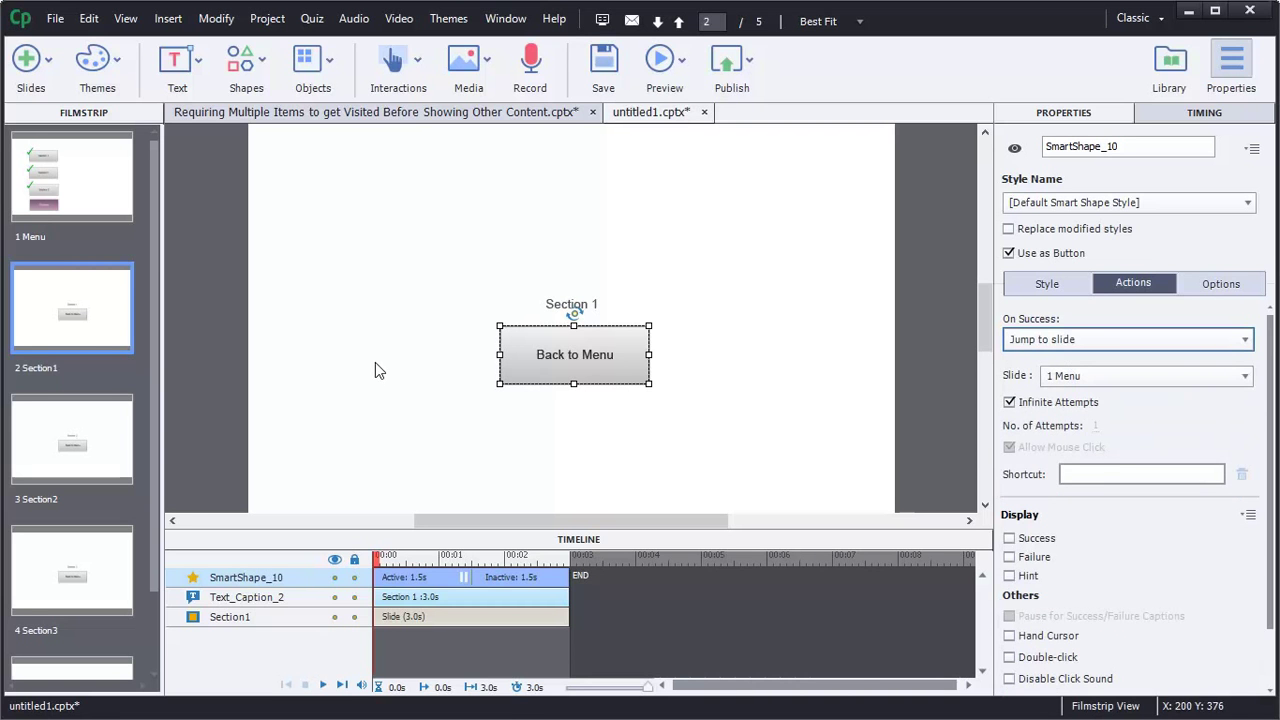
Set the Back to Menu button on the Section2 slide to jump to slide 1 Menu on success
{"action": "left_click", "coordinate": [63, 440]}
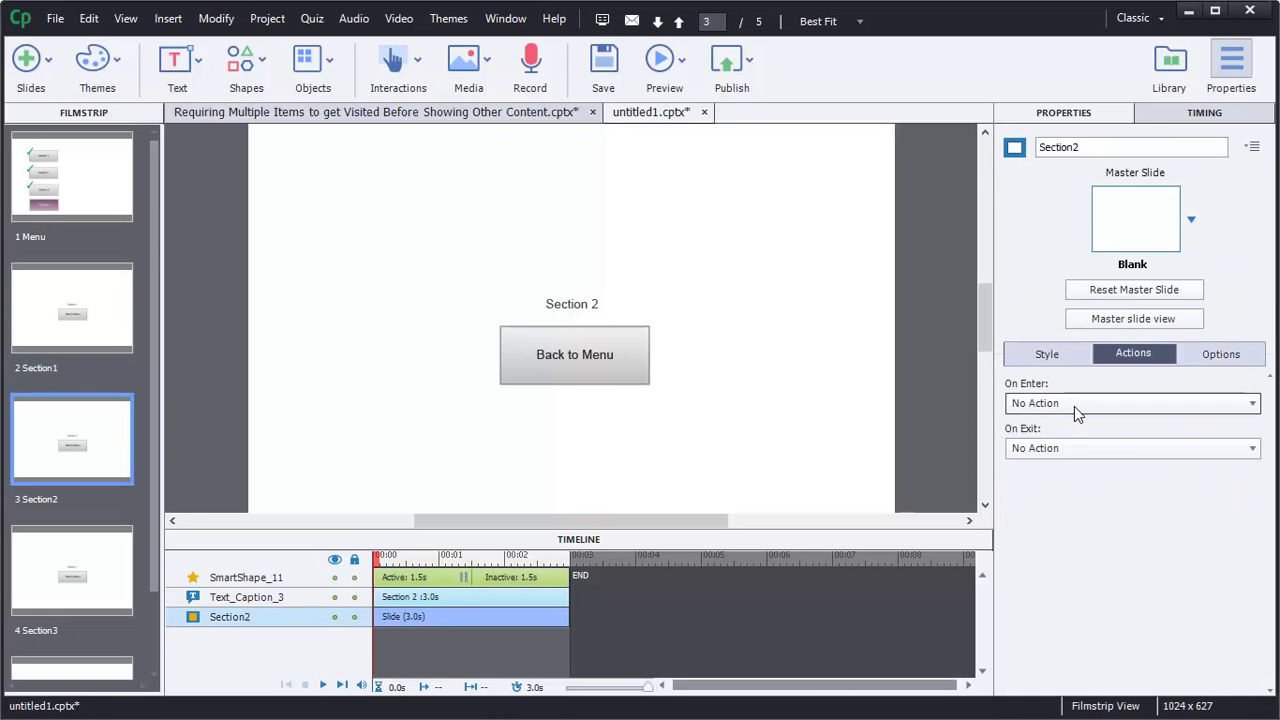
{"action": "left_click", "coordinate": [570, 370]}
{"action": "left_click", "coordinate": [1070, 339]}
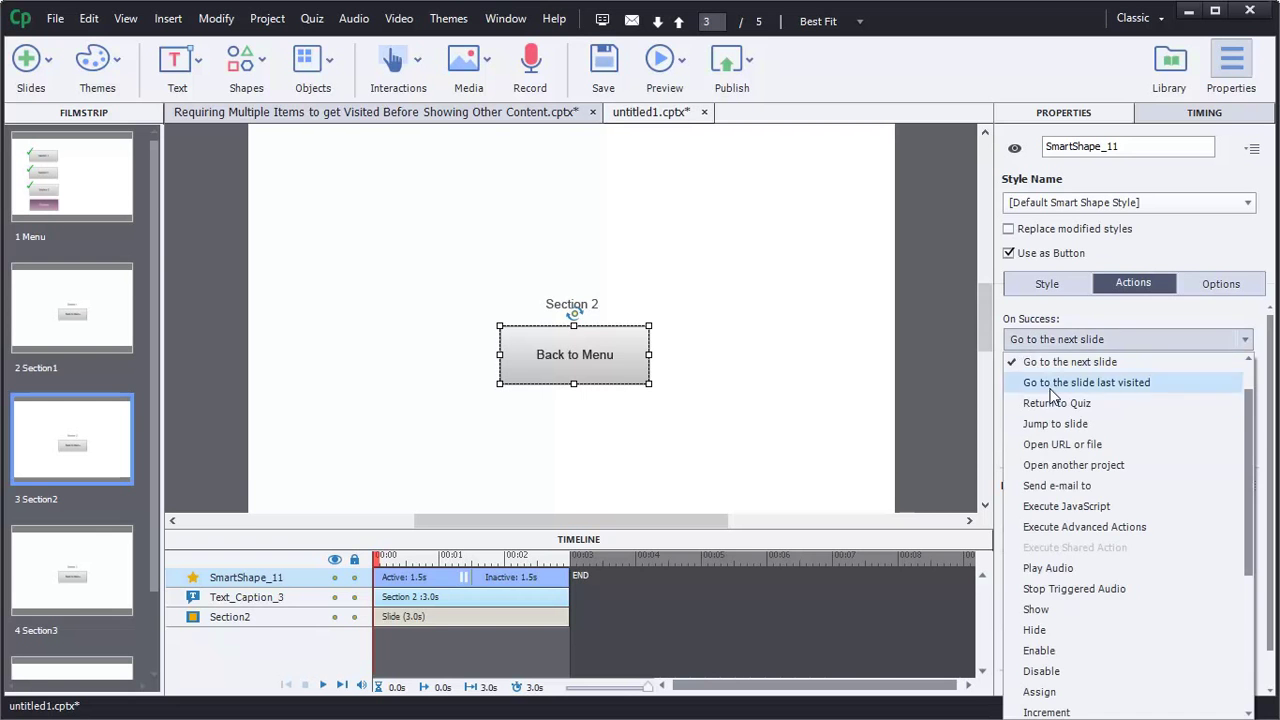
{"action": "left_click", "coordinate": [1060, 426]}
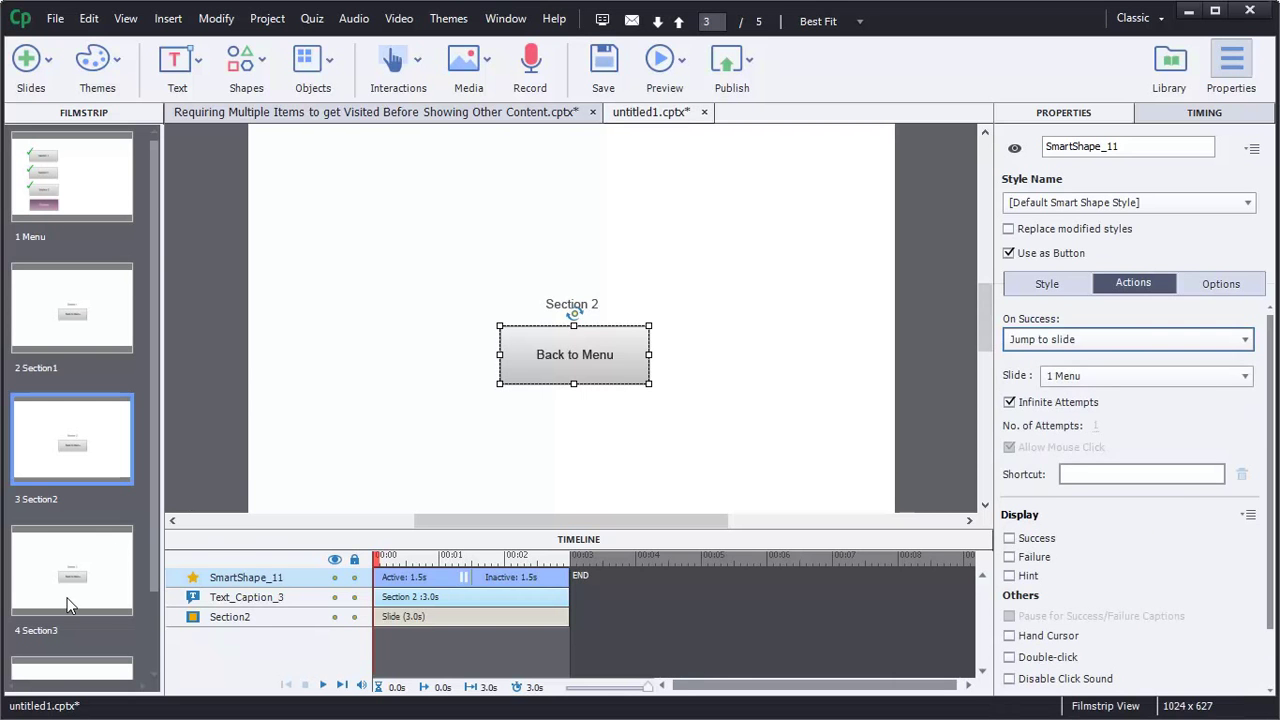
Set the Back to Menu button on the Section3 slide to jump to slide 1 Menu on success
{"action": "left_click", "coordinate": [71, 570]}
{"action": "left_click", "coordinate": [545, 378]}
{"action": "left_click", "coordinate": [1070, 339]}
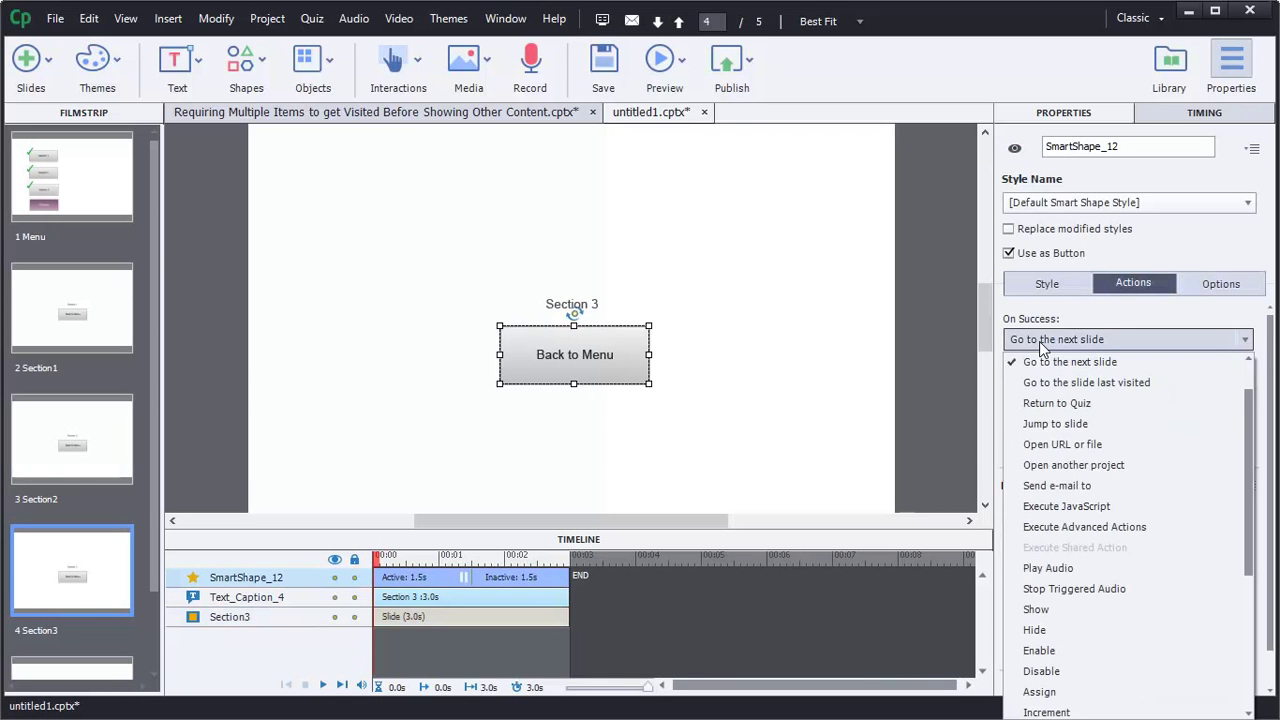
{"action": "left_click", "coordinate": [1050, 425]}
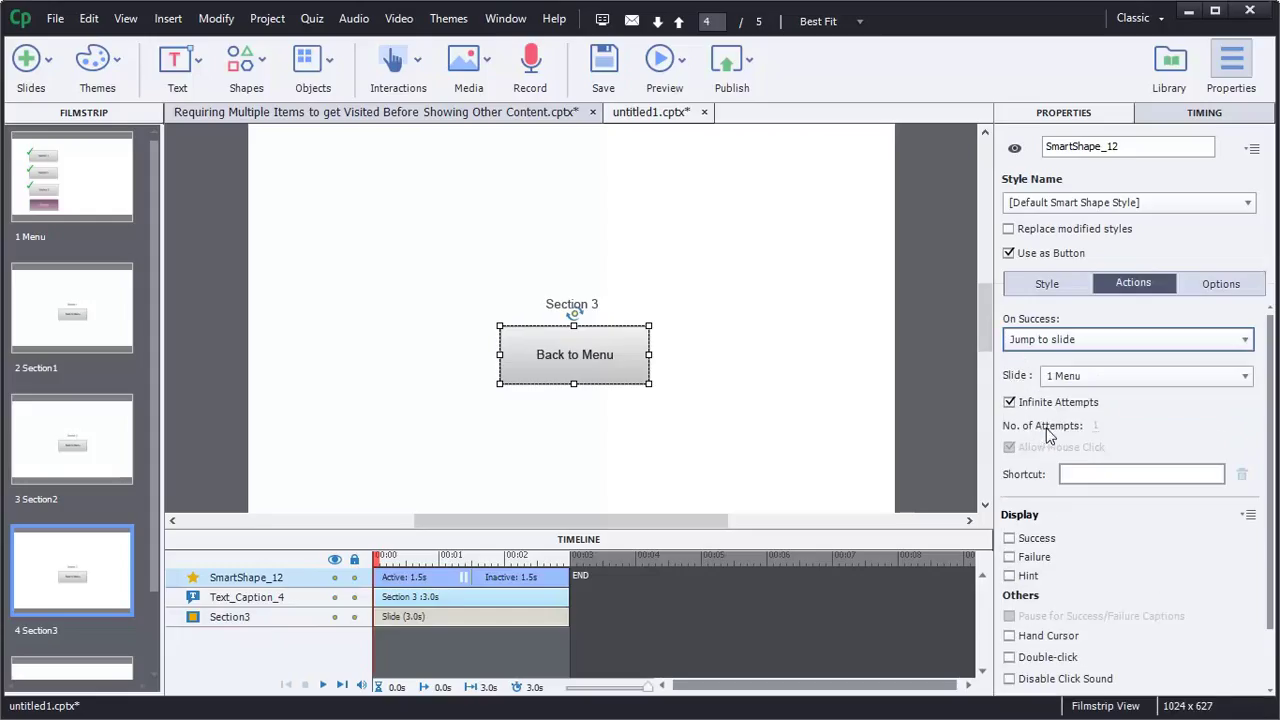
{"action": "scroll", "coordinate": [140, 600], "scroll_direction": "down", "scroll_amount": 2}
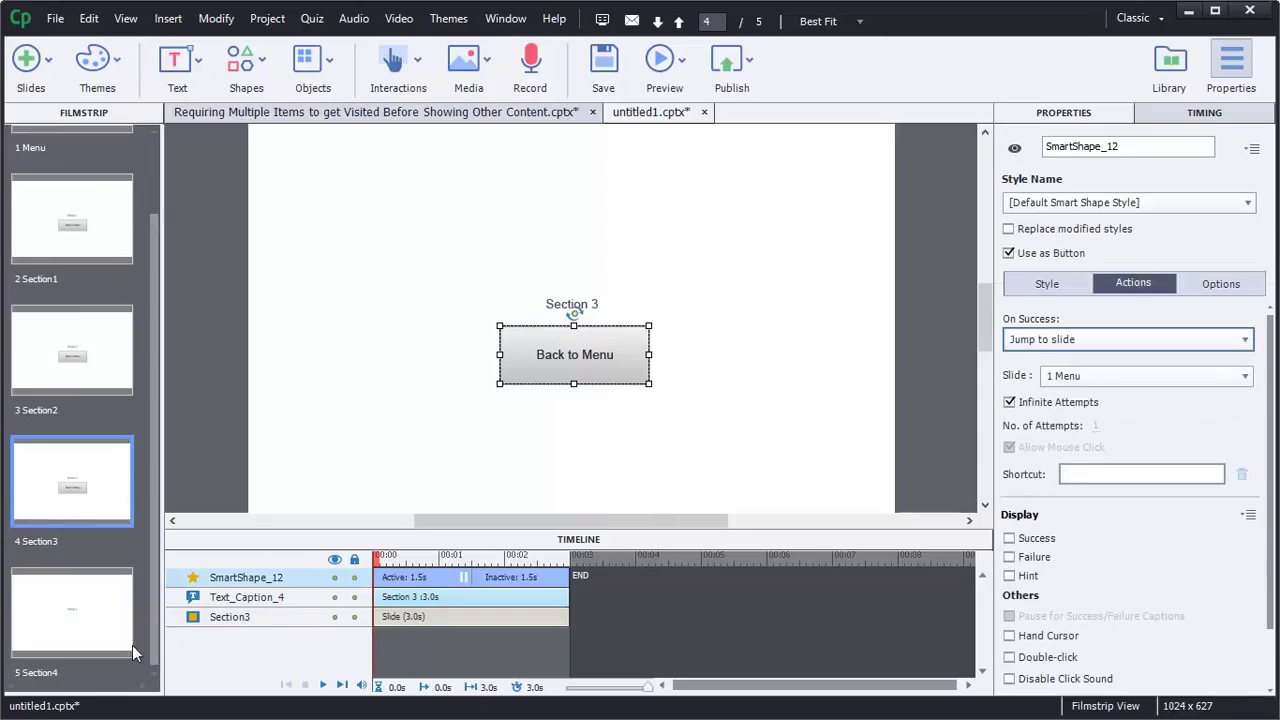
{"action": "left_click", "coordinate": [76, 619]}
{"action": "scroll", "coordinate": [77, 395], "scroll_direction": "up", "scroll_amount": 2}
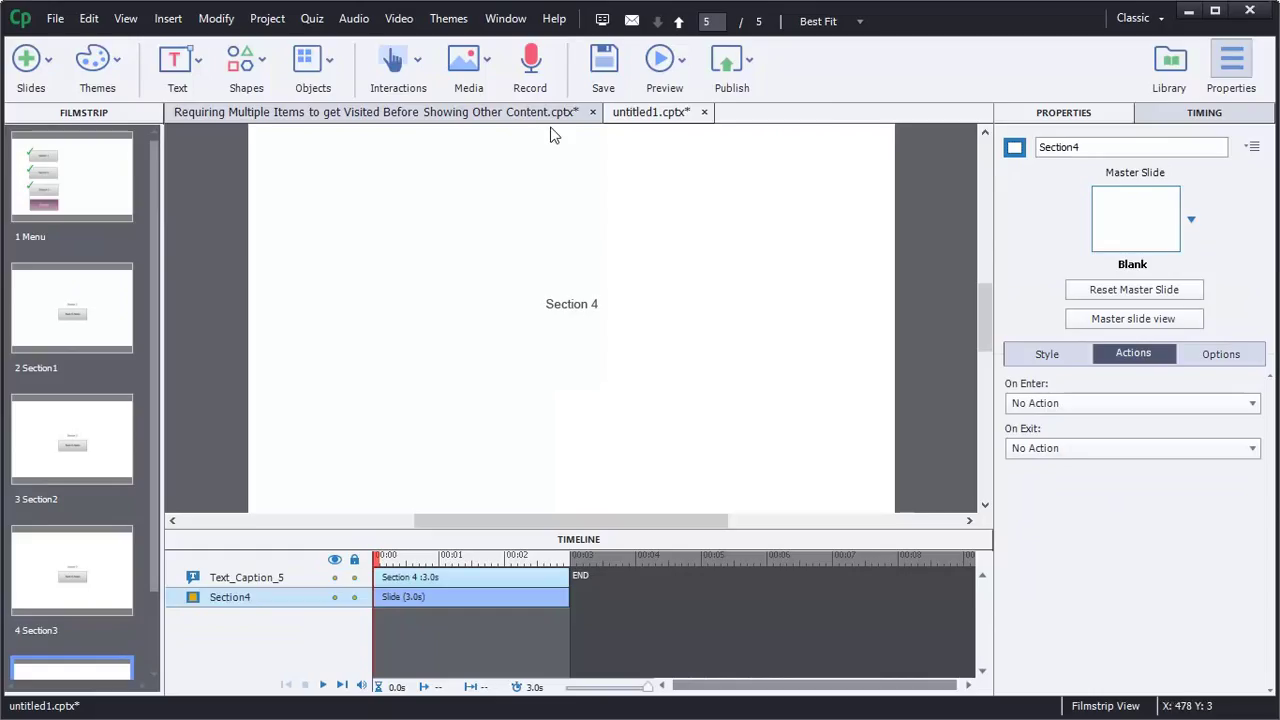
Preview the project and test the Section 1, Section 2 and Section 3 buttons together with each slide's Back to Menu button
{"action": "left_click", "coordinate": [662, 62]}
{"action": "left_click", "coordinate": [686, 155]}
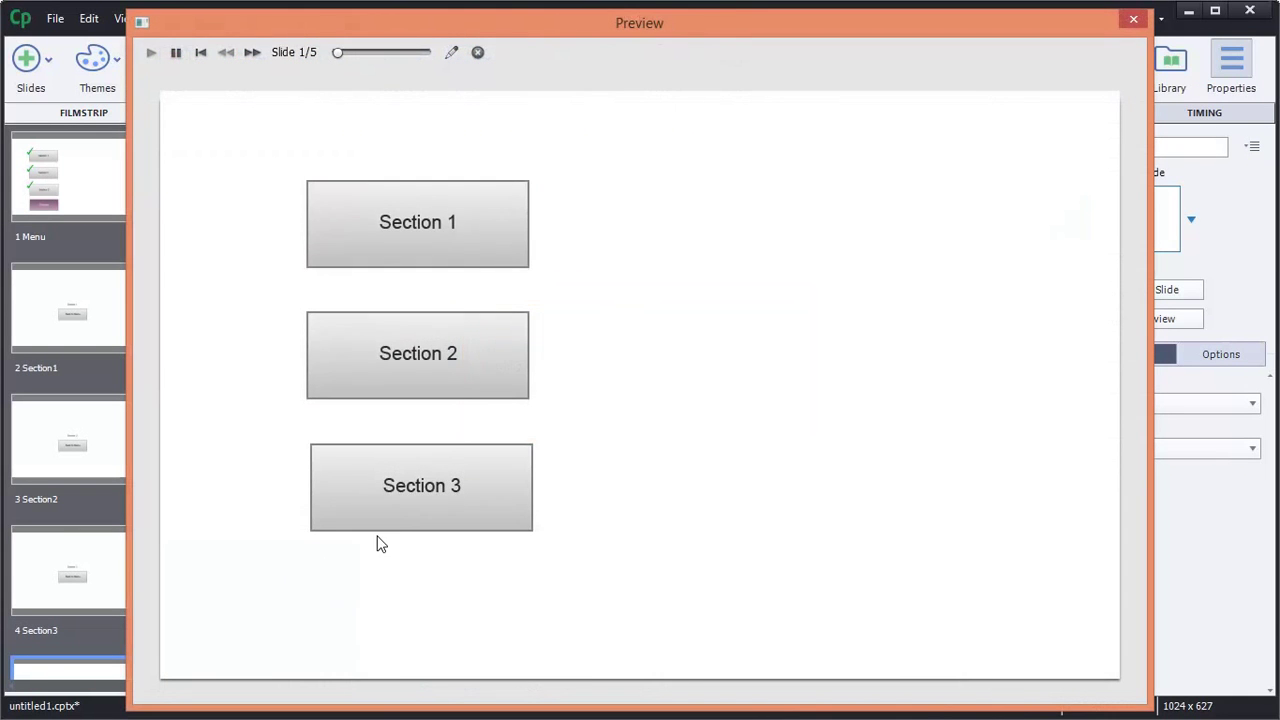
{"action": "left_click", "coordinate": [385, 260]}
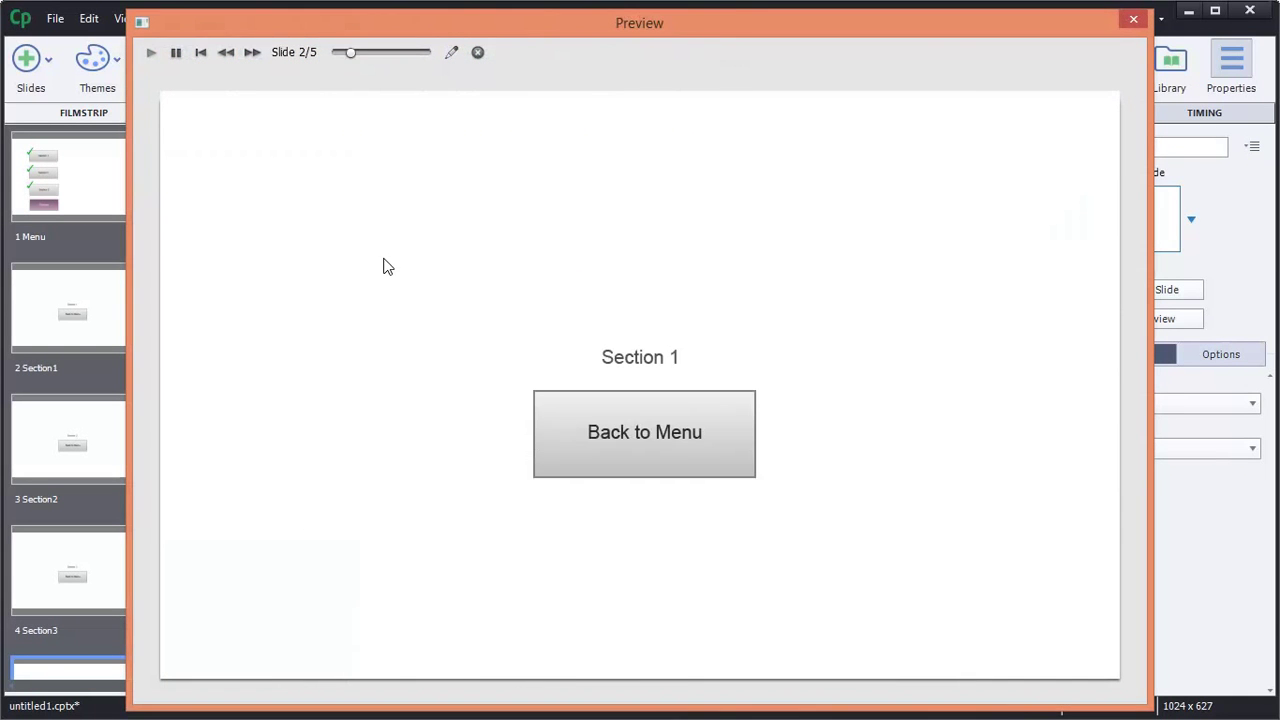
{"action": "left_click", "coordinate": [599, 448]}
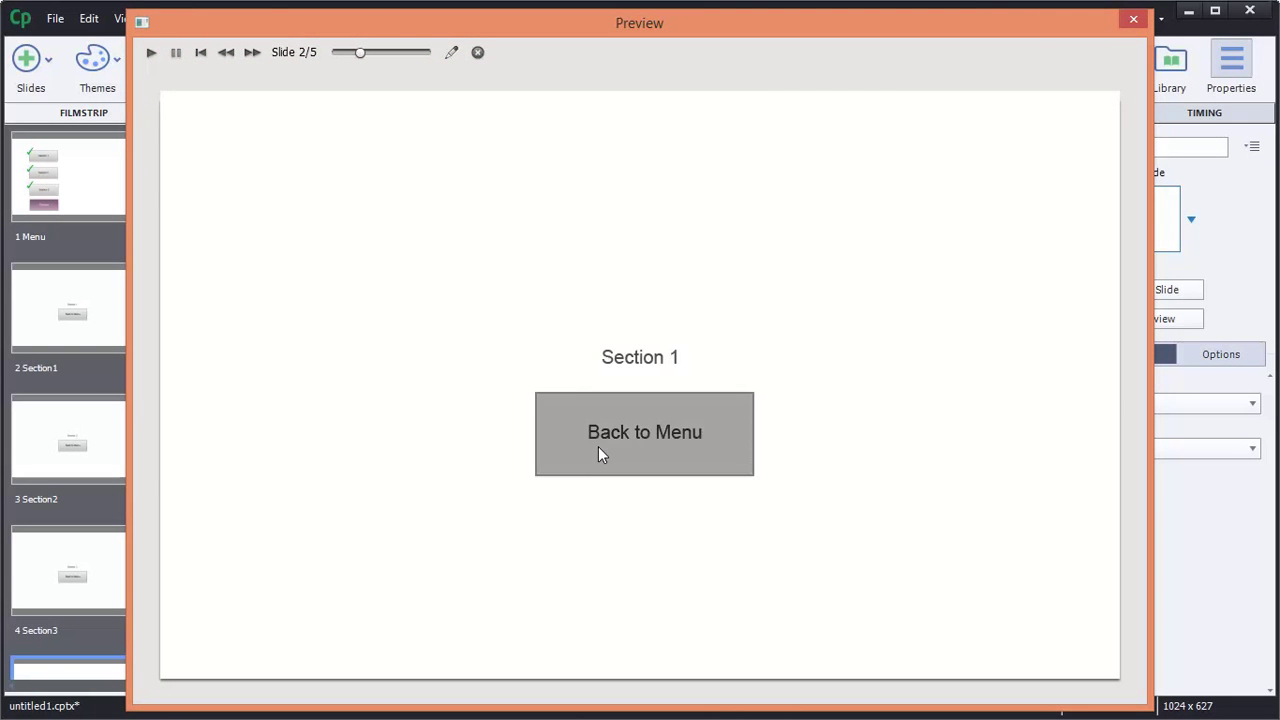
{"action": "left_click", "coordinate": [447, 364]}
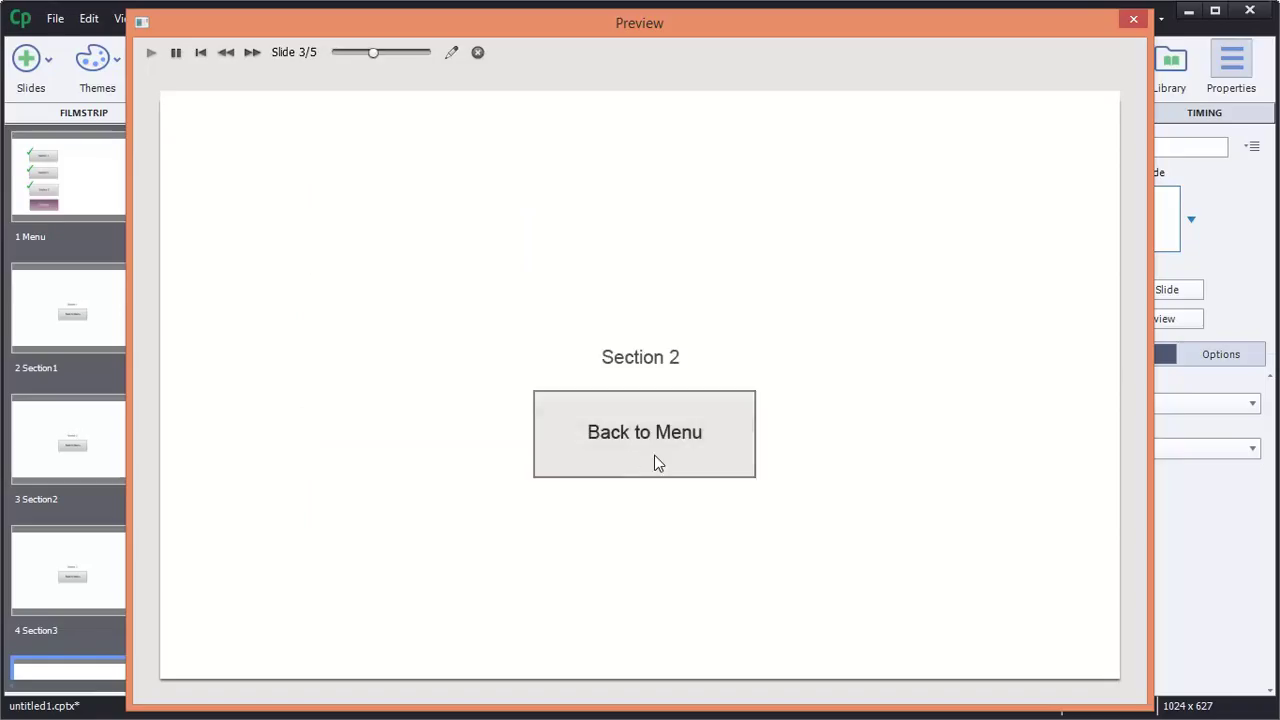
{"action": "left_click", "coordinate": [655, 458]}
{"action": "left_click", "coordinate": [491, 479]}
{"action": "left_click", "coordinate": [620, 462]}
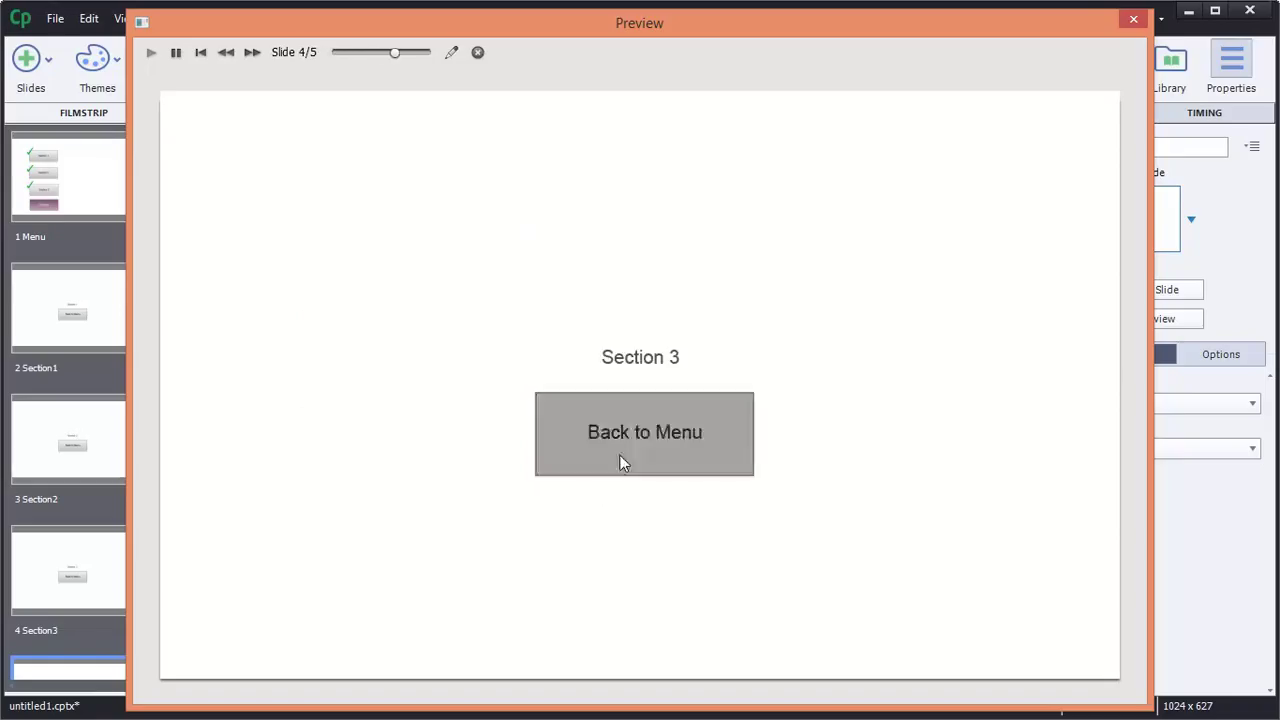